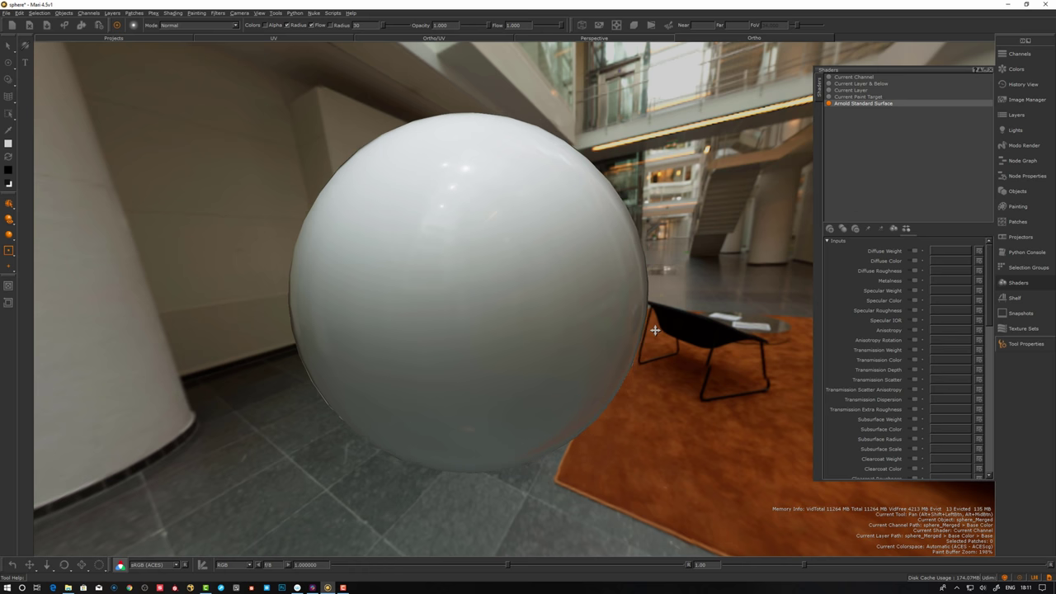
Set the base metalness of the Arnold Standard Surface shader on the sphere to 1.000
alt+right_drag(653, 334, 661, 328)
alt+drag(673, 368, 688, 349)
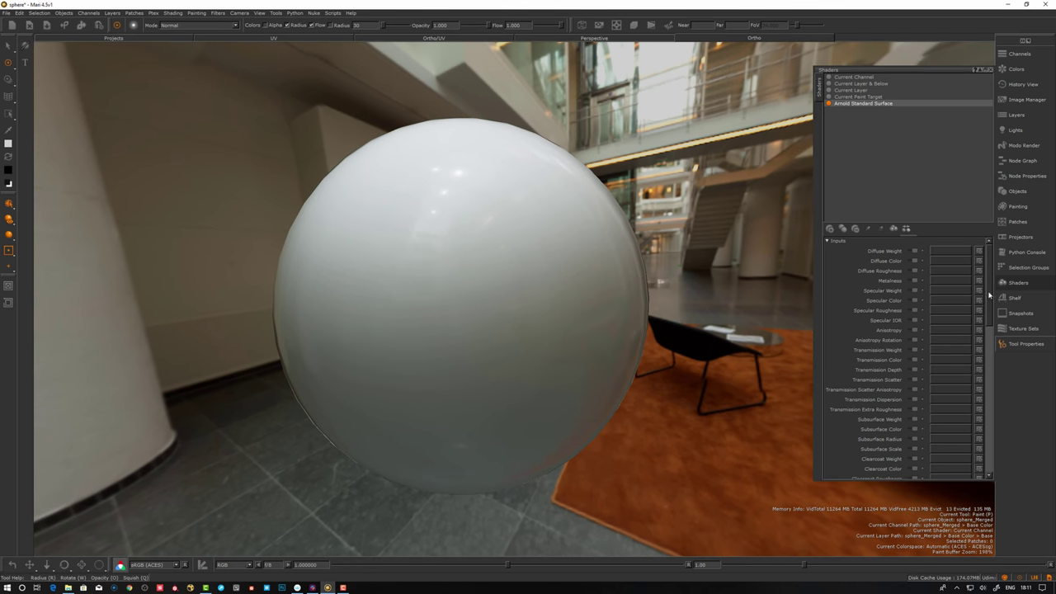
drag(989, 295, 988, 395)
click(889, 402)
drag(906, 403, 977, 403)
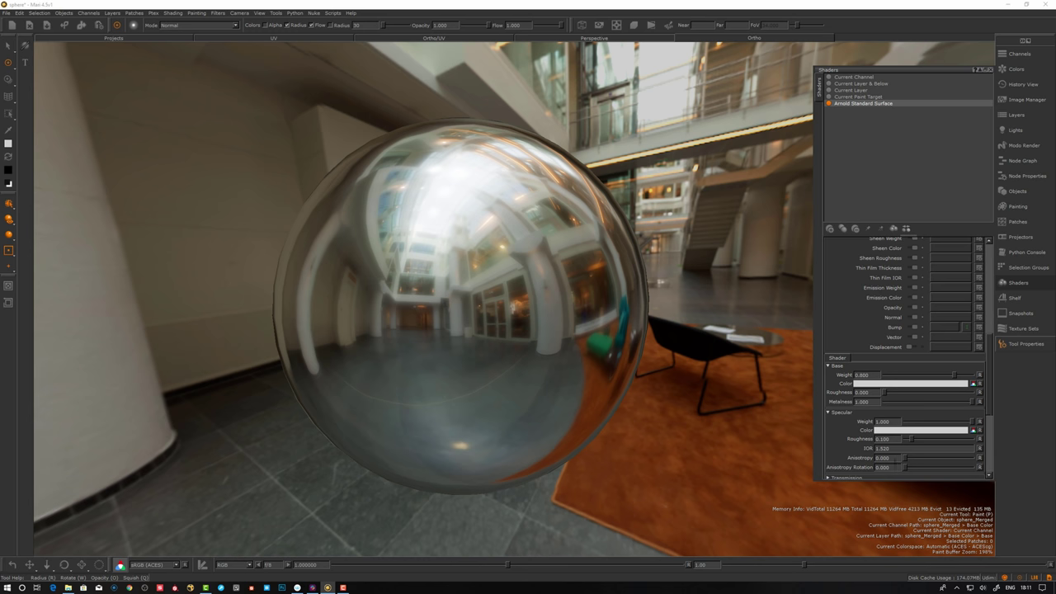
Raise the shader's specular roughness to 0.479
drag(912, 444, 936, 448)
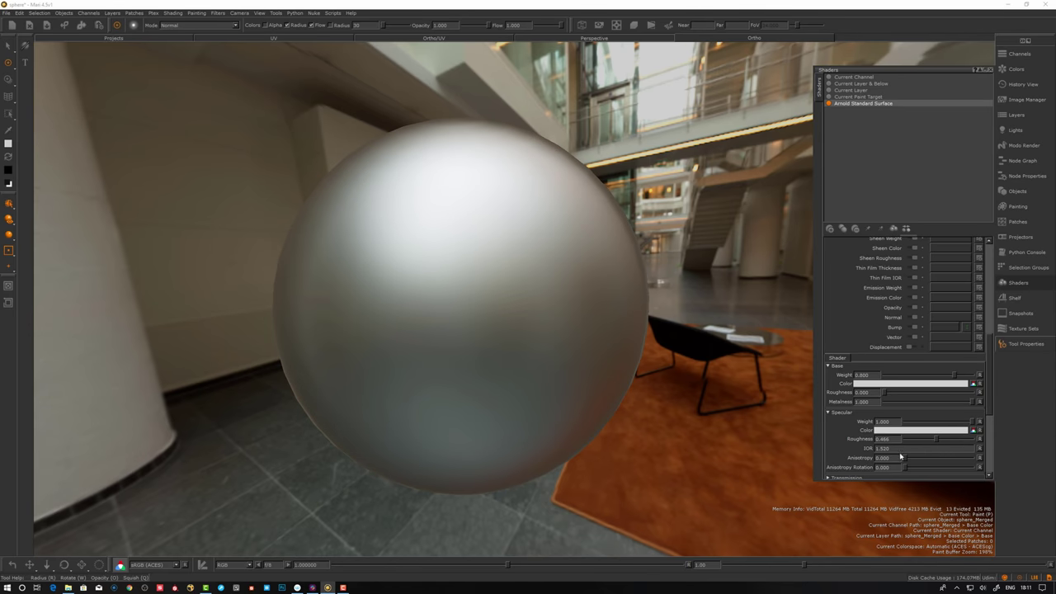
alt+drag(697, 406, 688, 408)
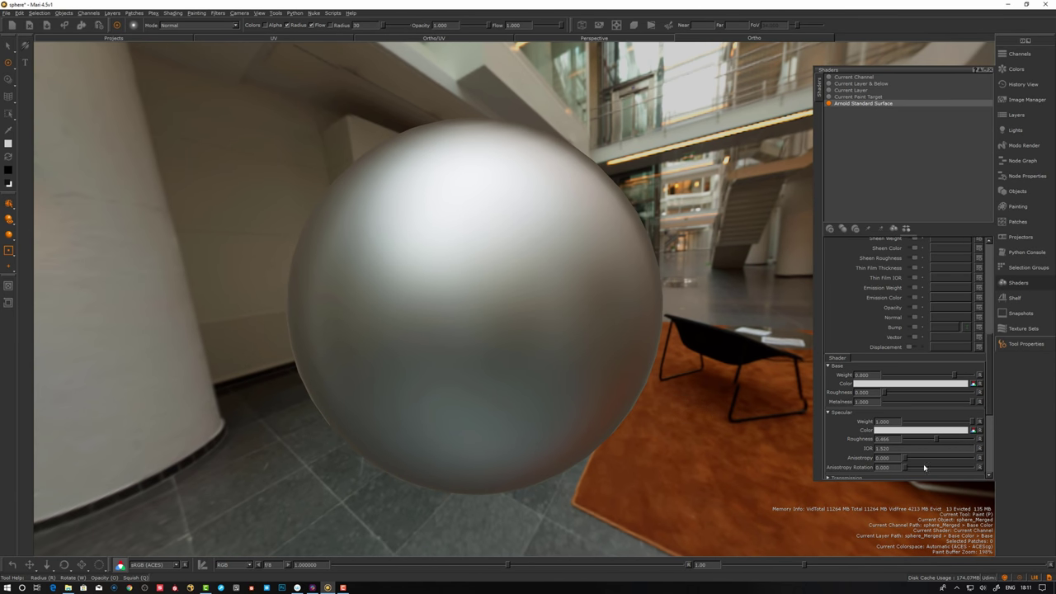
drag(937, 443, 937, 439)
drag(938, 440, 937, 440)
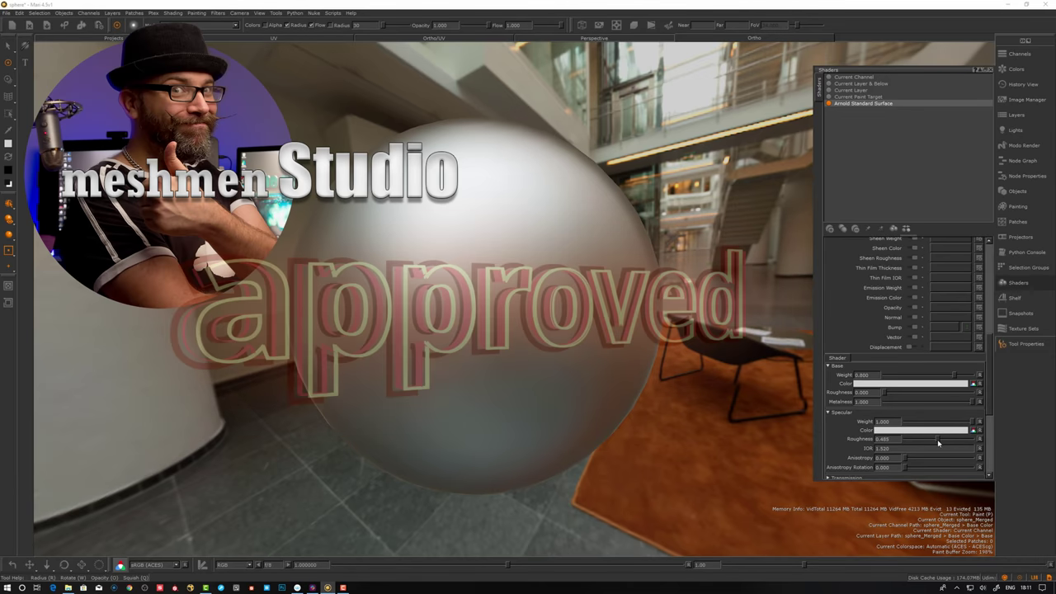
alt+drag(702, 419, 695, 404)
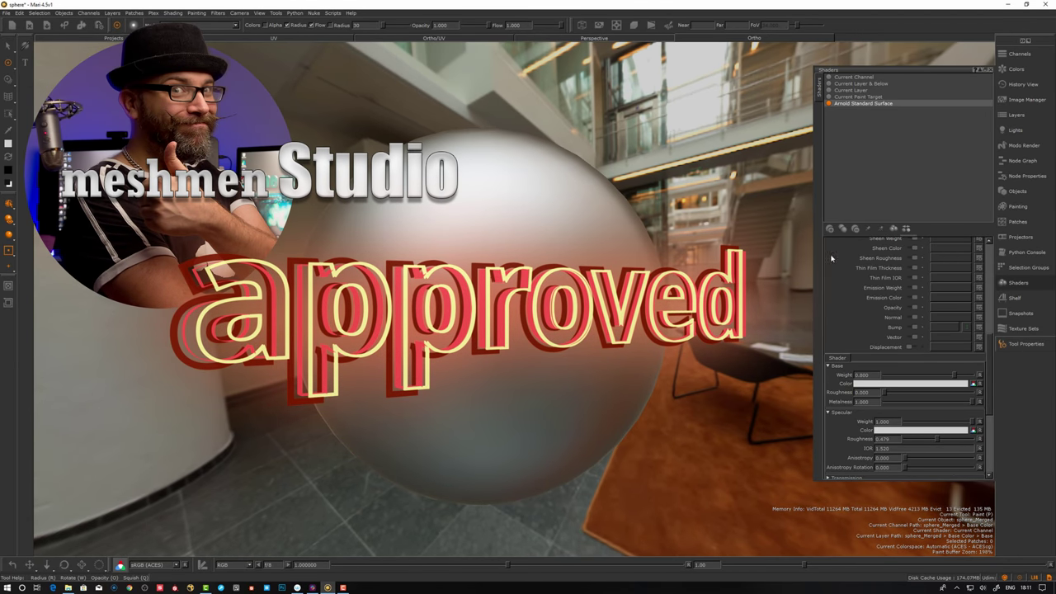
scroll(986, 410, down, 3)
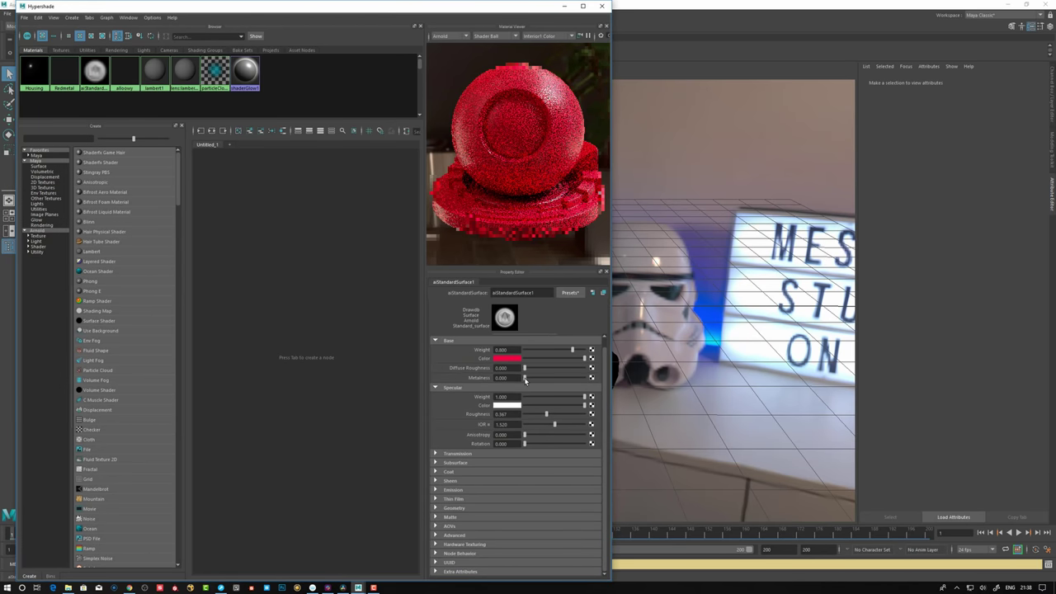
Switch to Maya's Hypershade and raise the base metalness of the red aiStandardSurface1 material
drag(524, 378, 545, 384)
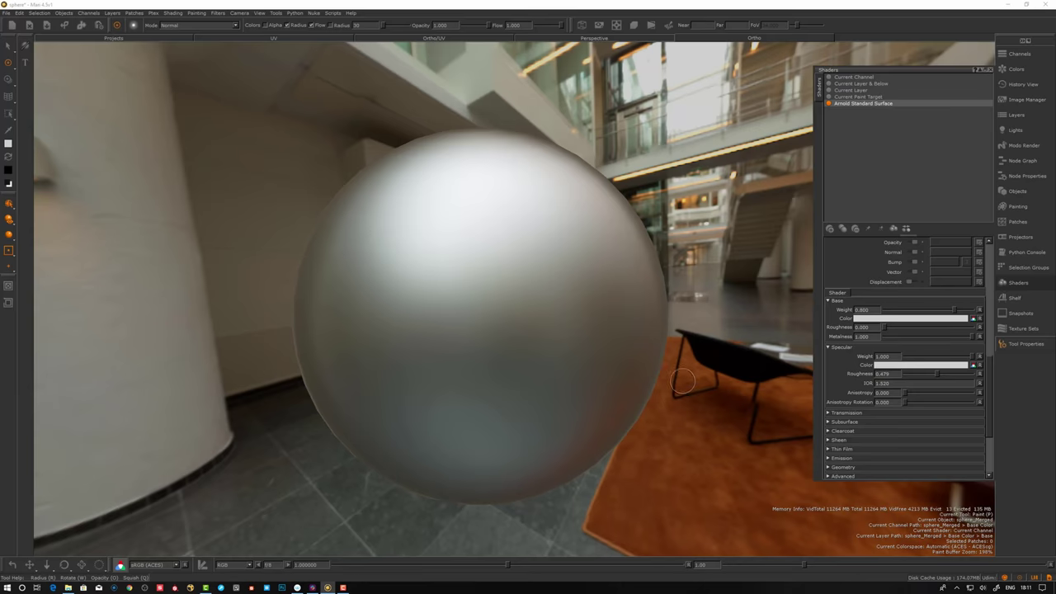
Review the sheen and remaining Arnold Standard Surface settings in Mari and close the Shaders palette
alt+drag(683, 388, 690, 392)
mouse_move(990, 389)
mouse_down()
mouse_move(990, 397)
mouse_move(991, 368)
mouse_move(992, 396)
mouse_up()
scroll(992, 396, down, 3)
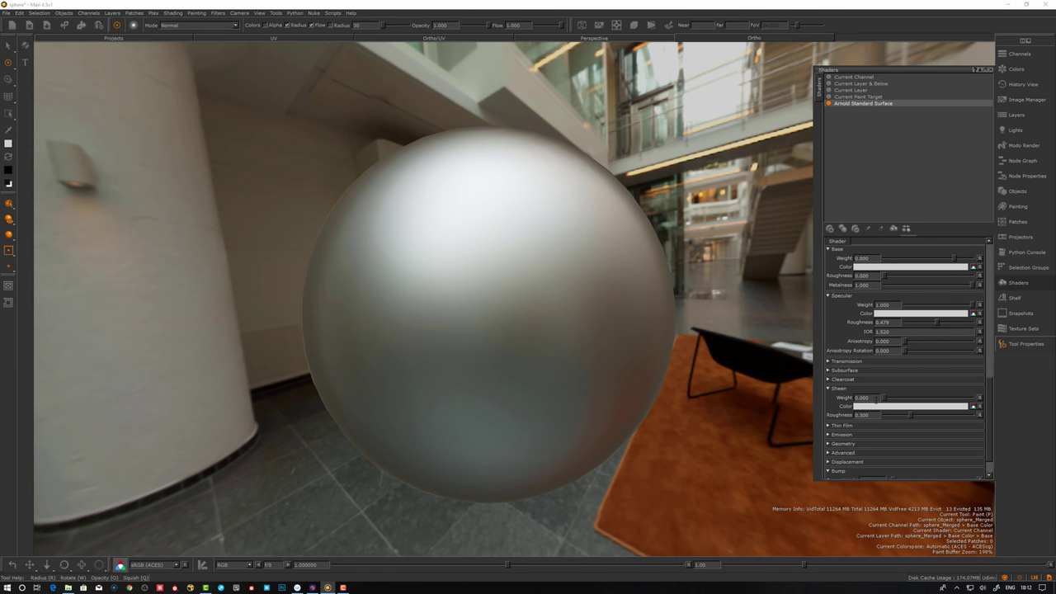
alt+drag(726, 418, 719, 415)
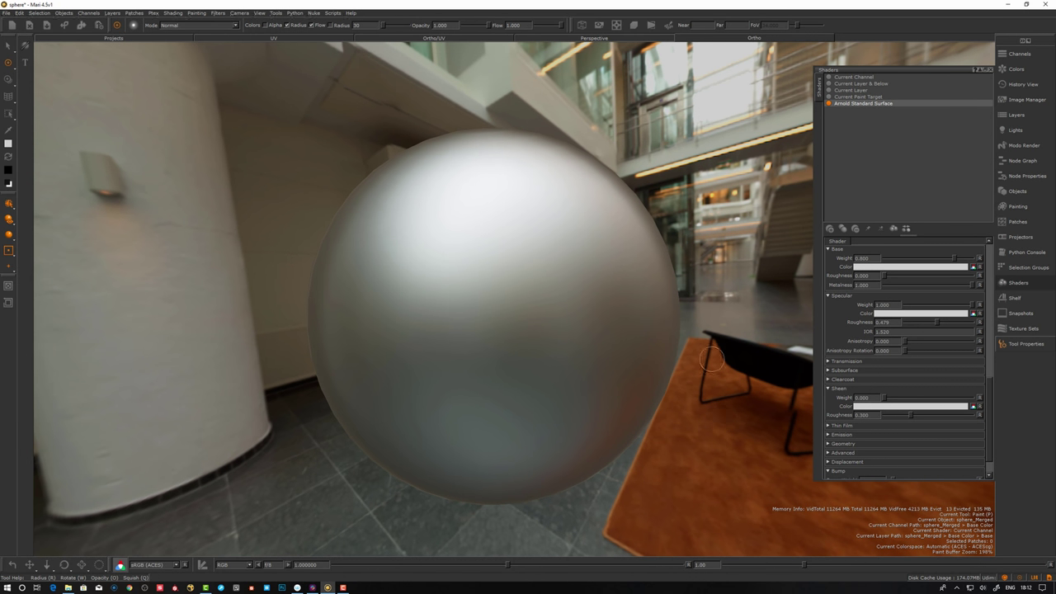
click(1022, 284)
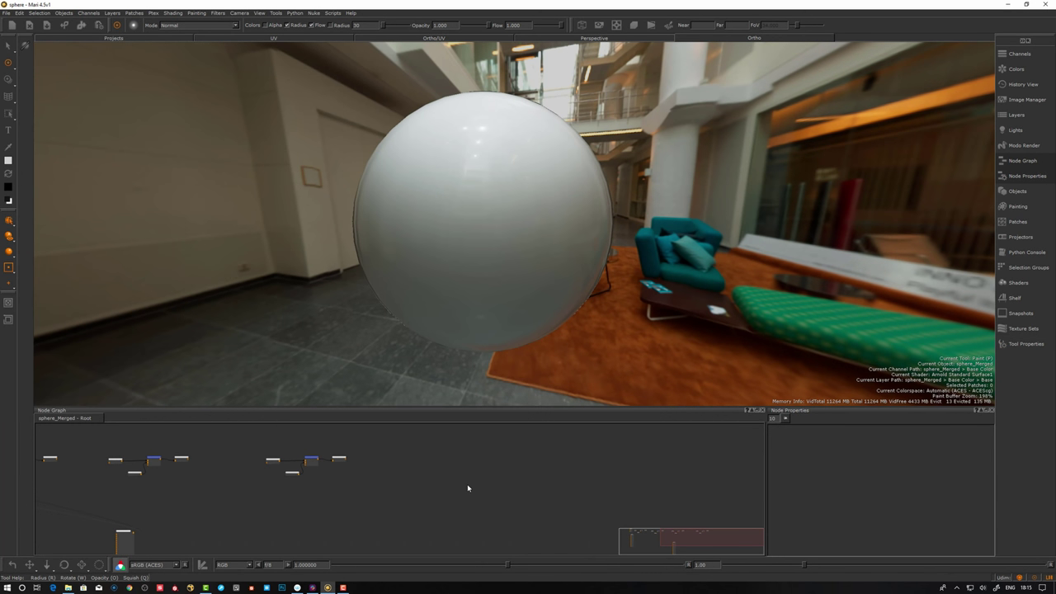
Create a Material node in the node graph using the Arnold Standard Surface shader, with Create Shader Network enabled
key(Tab)
text(m)
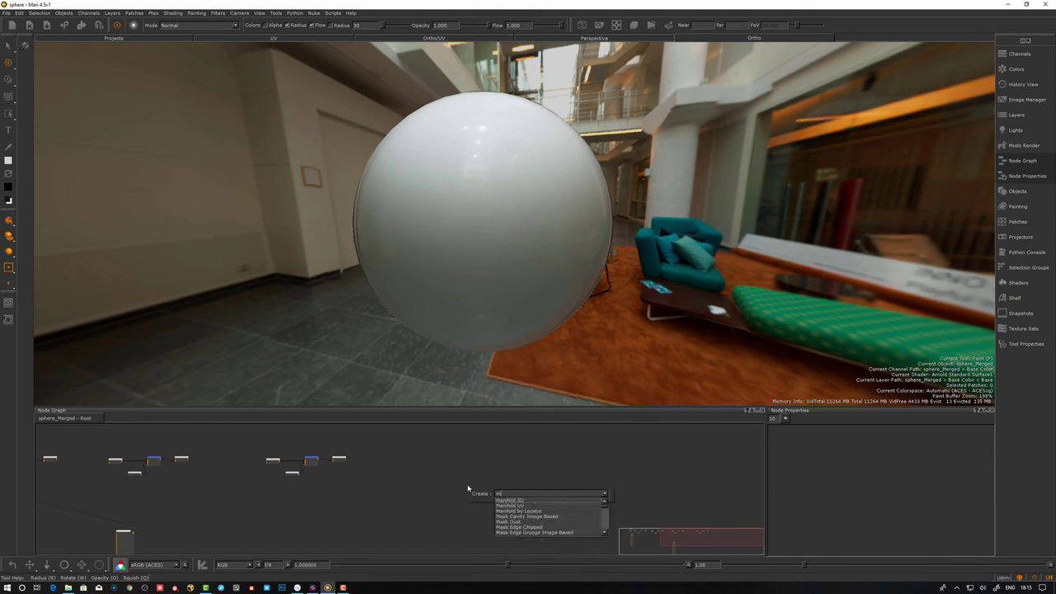
text(at)
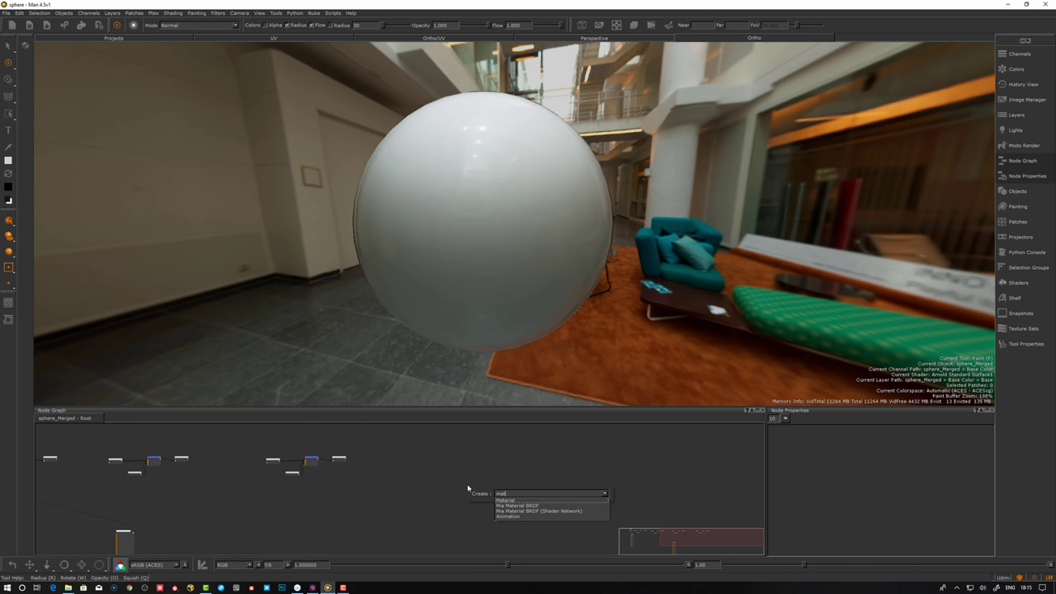
key(Return)
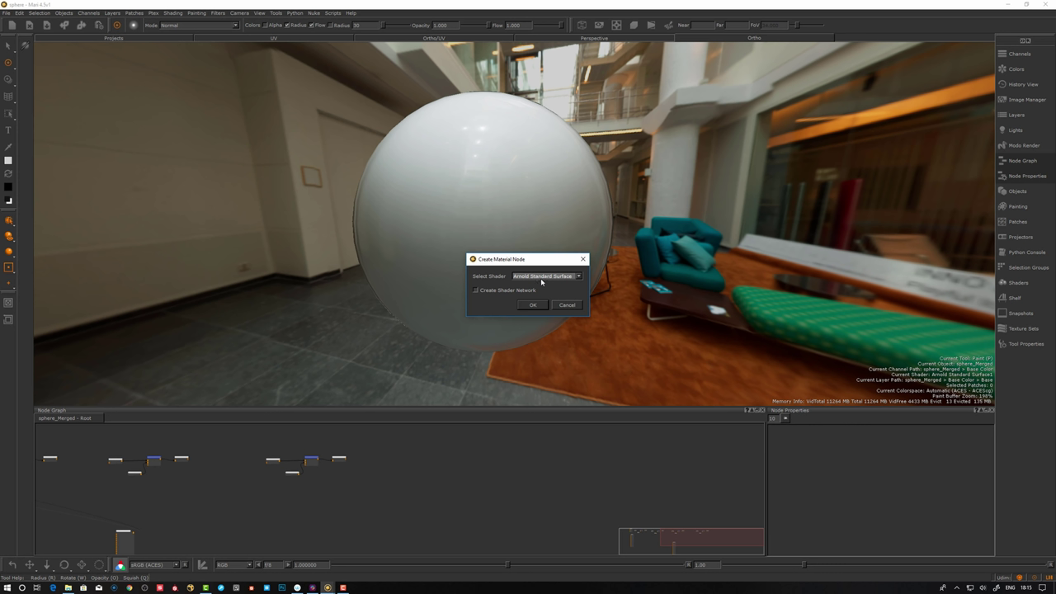
click(476, 291)
click(532, 305)
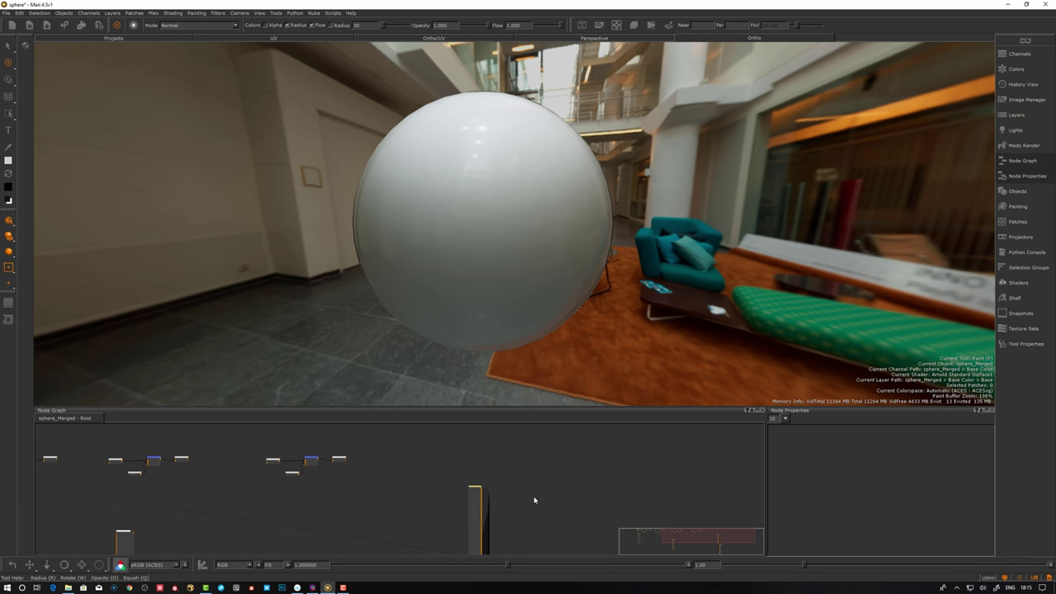
Arrange the new Material node and its connected shader node side by side with a gap between them
middle_drag(528, 495, 500, 439)
drag(456, 524, 555, 463)
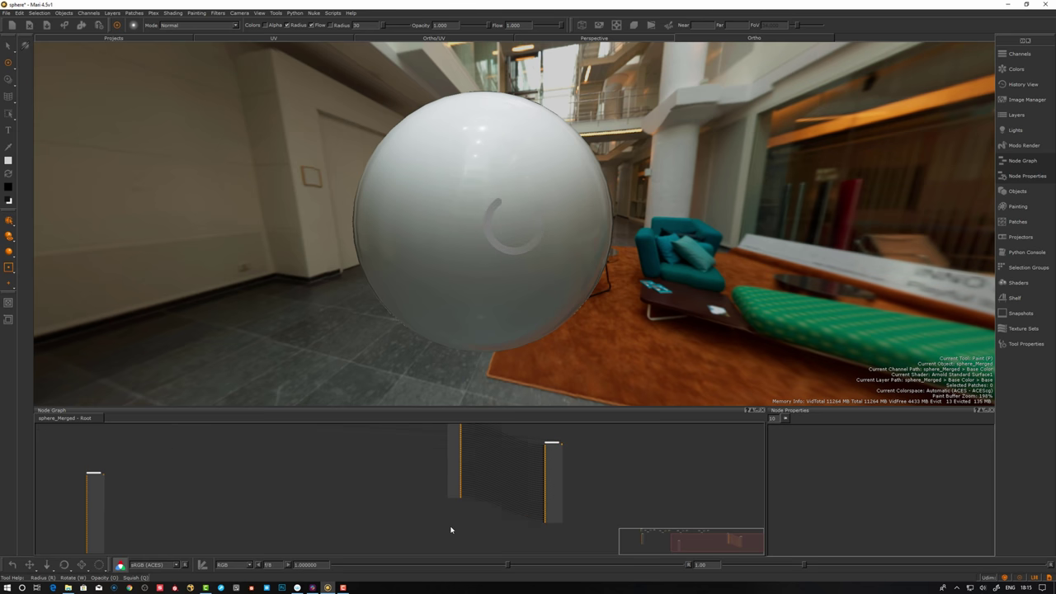
drag(453, 496, 438, 514)
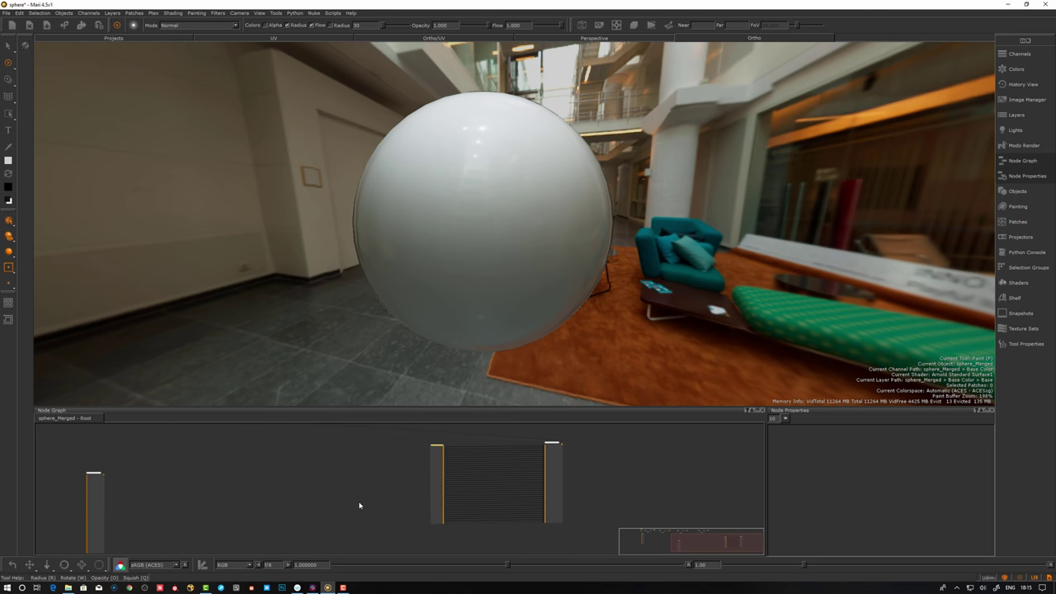
mouse_move(437, 478)
mouse_down()
mouse_move(431, 470)
mouse_move(427, 483)
mouse_up()
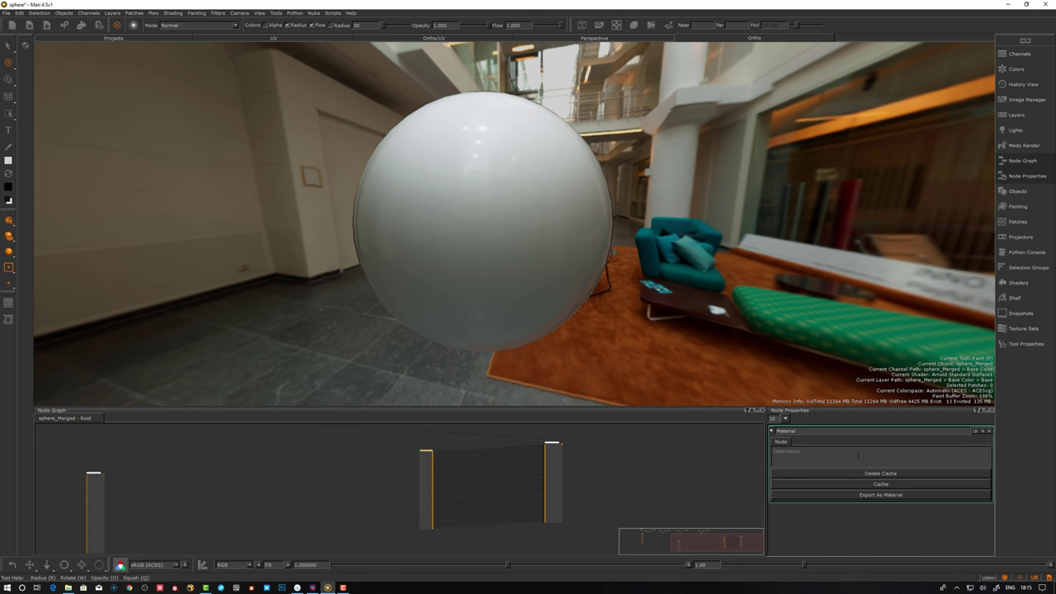
Enter the Material group to inspect its internal nodes in an enlarged node graph and return to the root graph
click(982, 431)
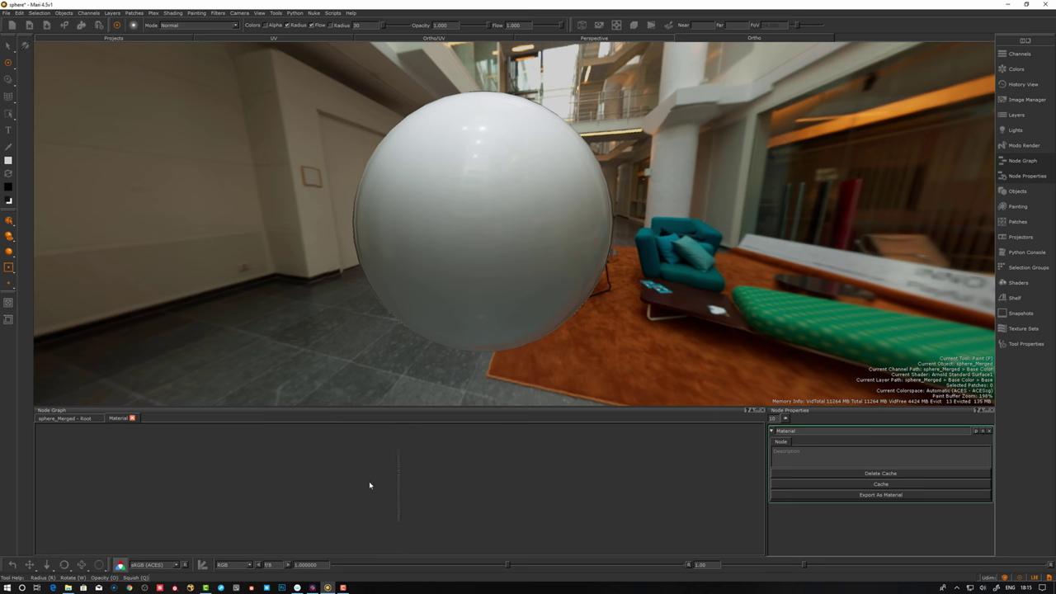
key(space)
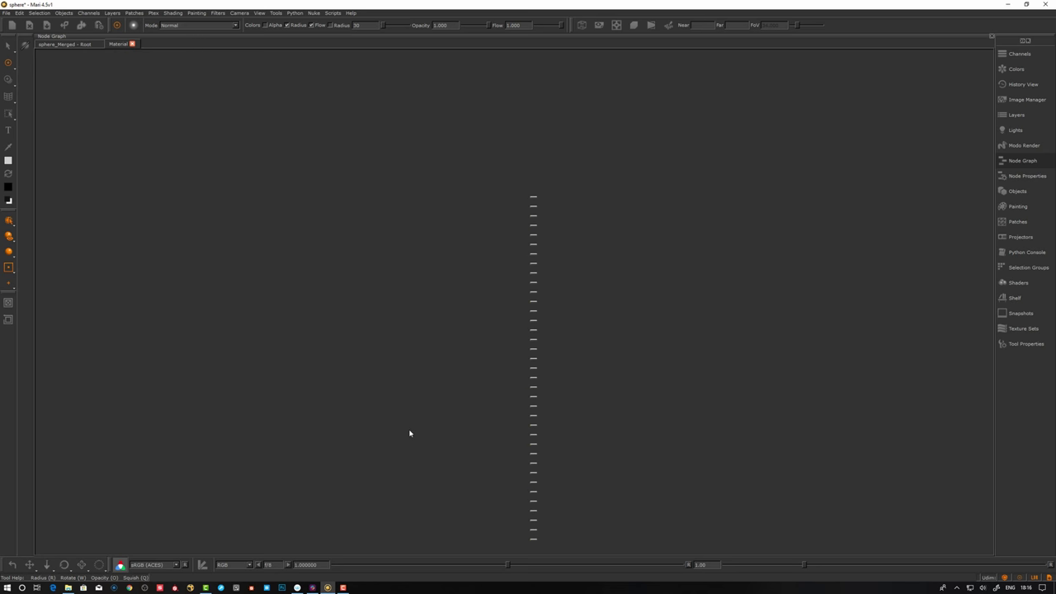
click(60, 45)
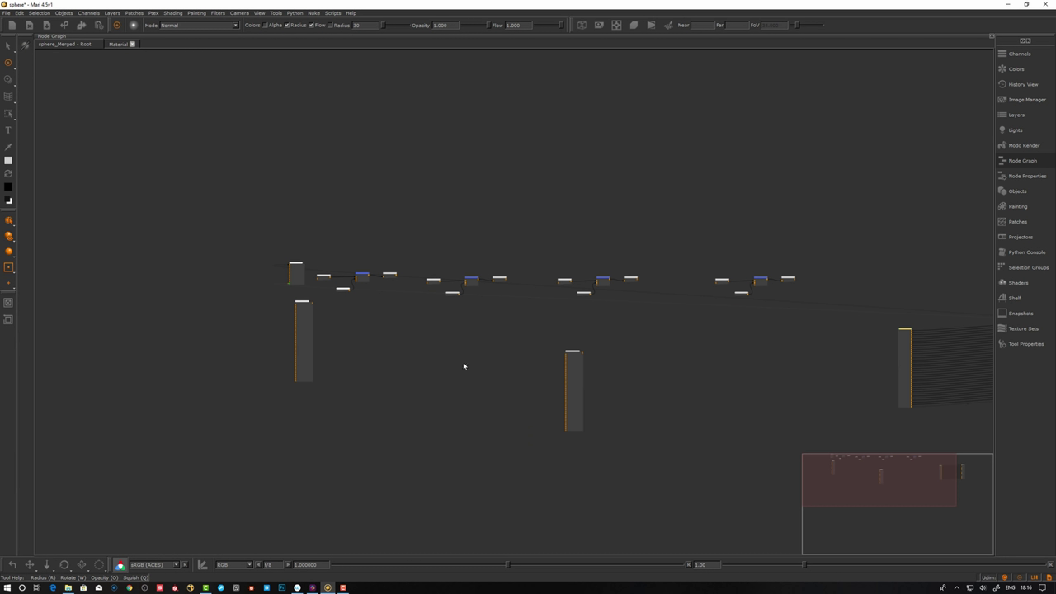
middle_drag(768, 366, 512, 412)
scroll(531, 395, down, 3)
middle_drag(570, 217, 554, 248)
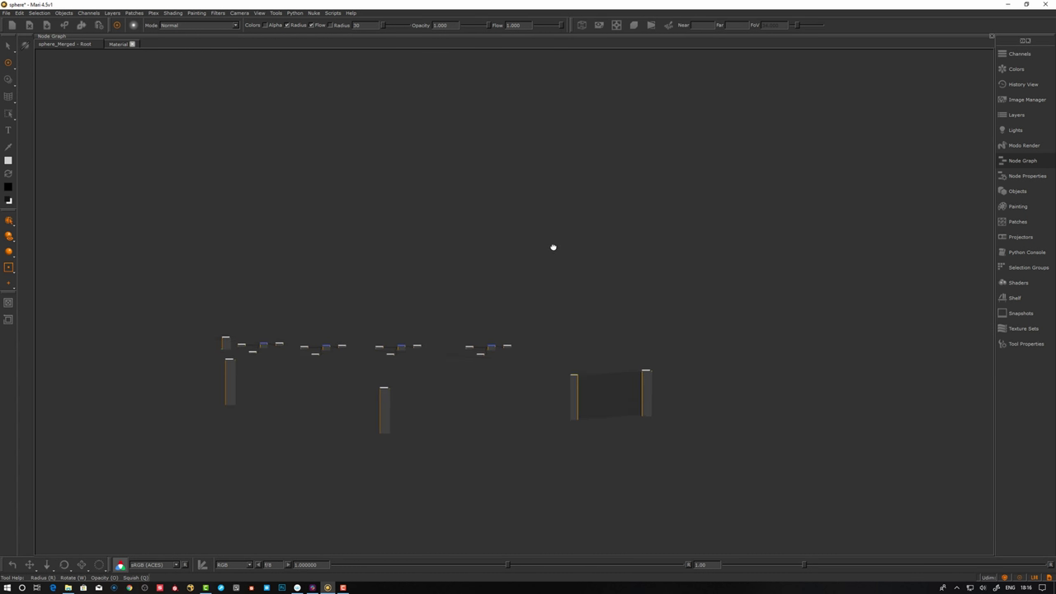
key(space)
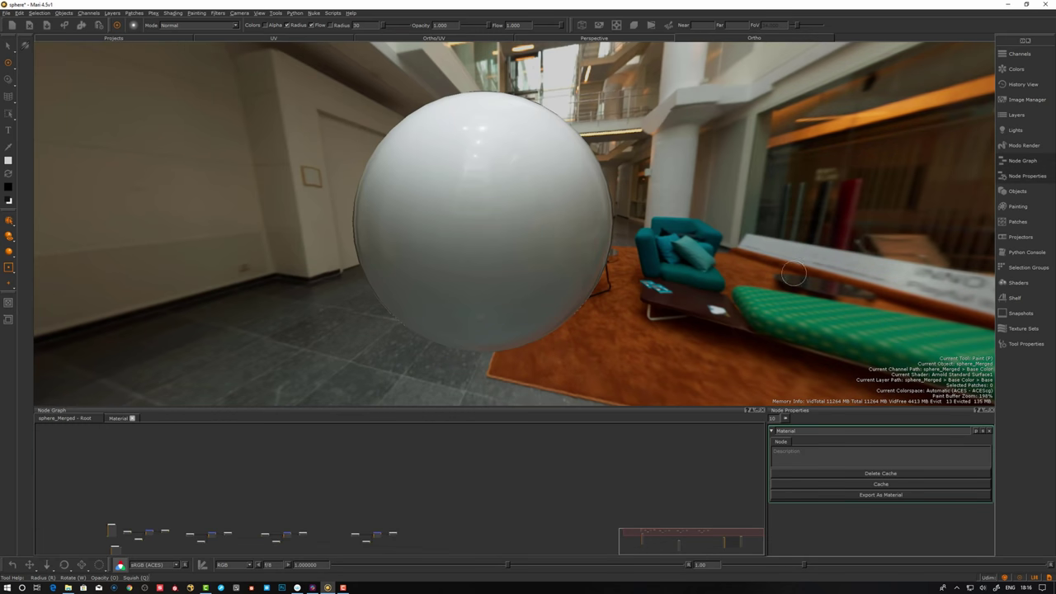
alt+drag(692, 303, 664, 302)
alt+right_drag(665, 301, 663, 304)
alt+drag(663, 305, 665, 303)
alt+right_drag(665, 303, 670, 308)
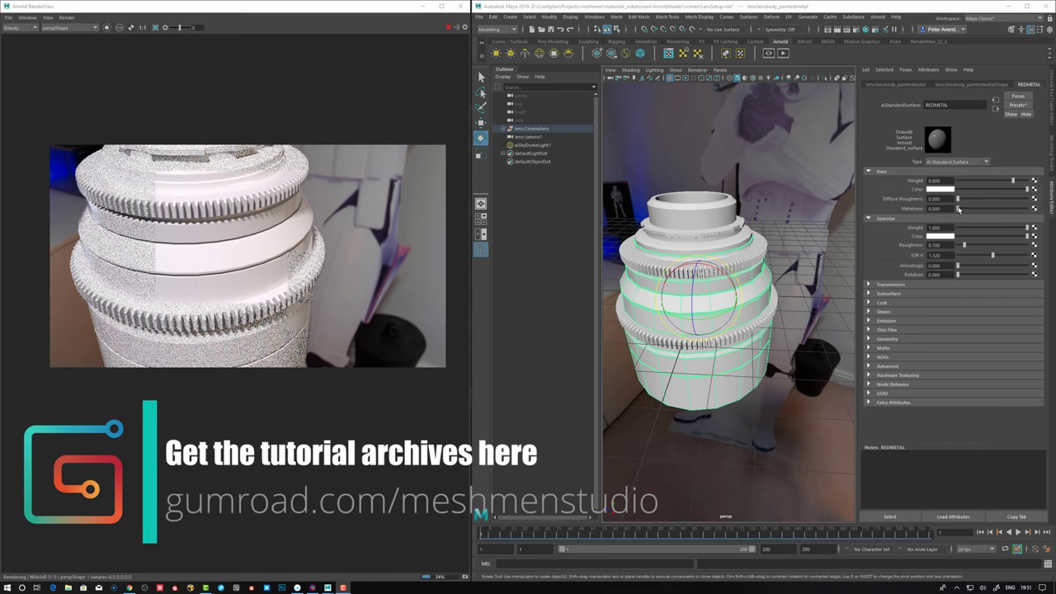
Switch to Maya and give the REDMETAL shader metalness 1.000, a light red base colour and specular roughness 0.313
drag(958, 209, 1027, 209)
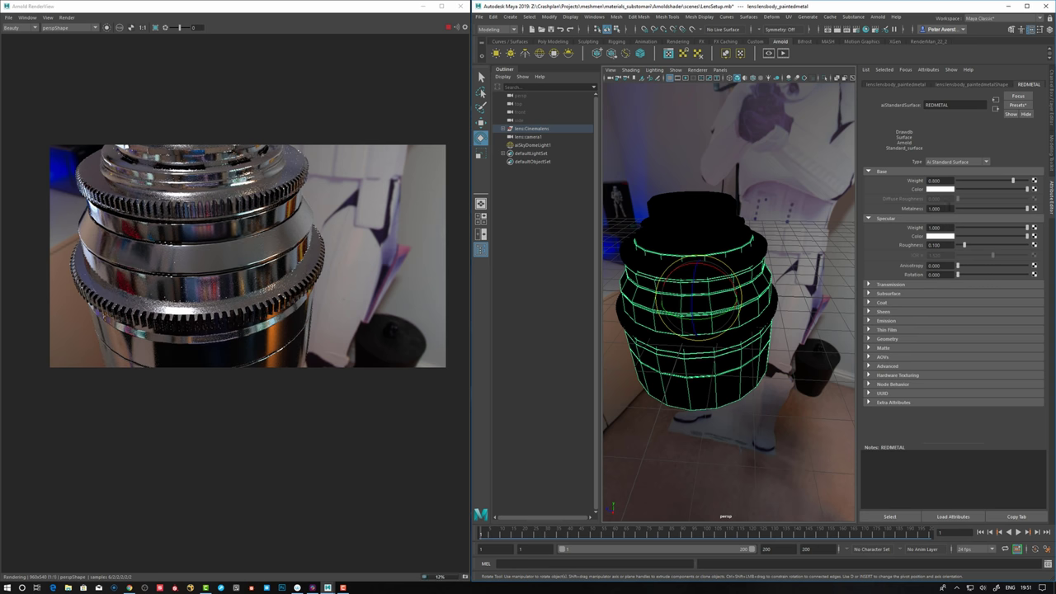
click(940, 189)
drag(917, 221, 933, 222)
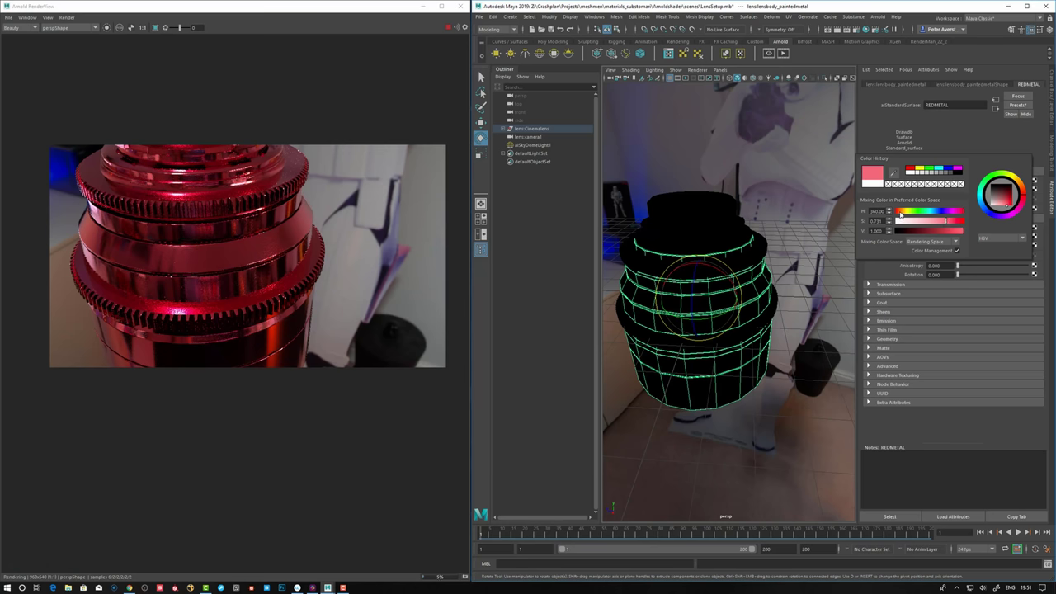
click(899, 213)
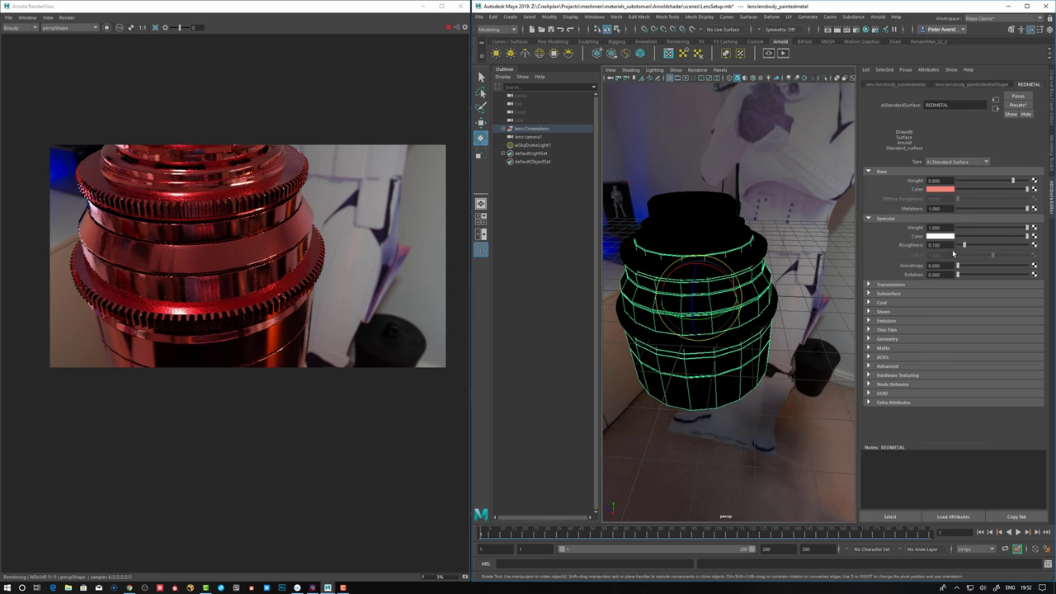
drag(961, 246, 981, 249)
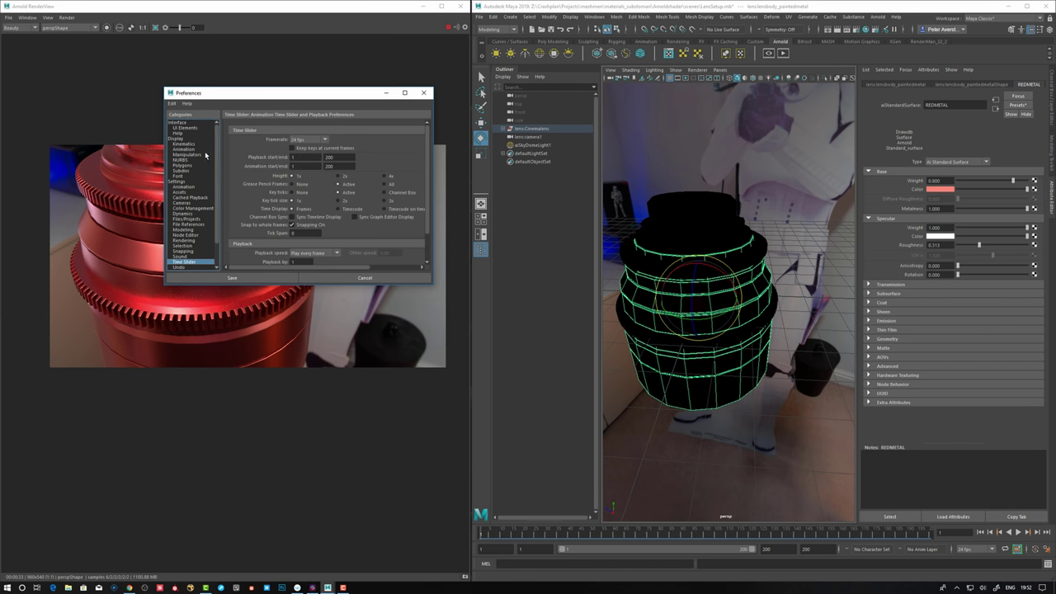
Check the rendering space and view transform in the Color Management preferences and save the preferences
scroll(219, 173, down, 2)
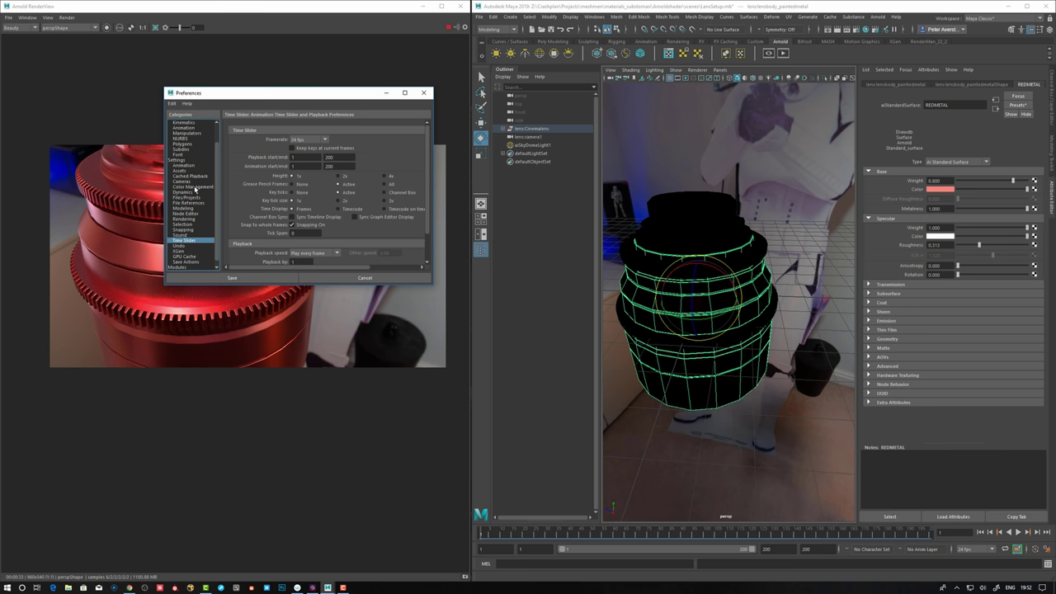
click(193, 186)
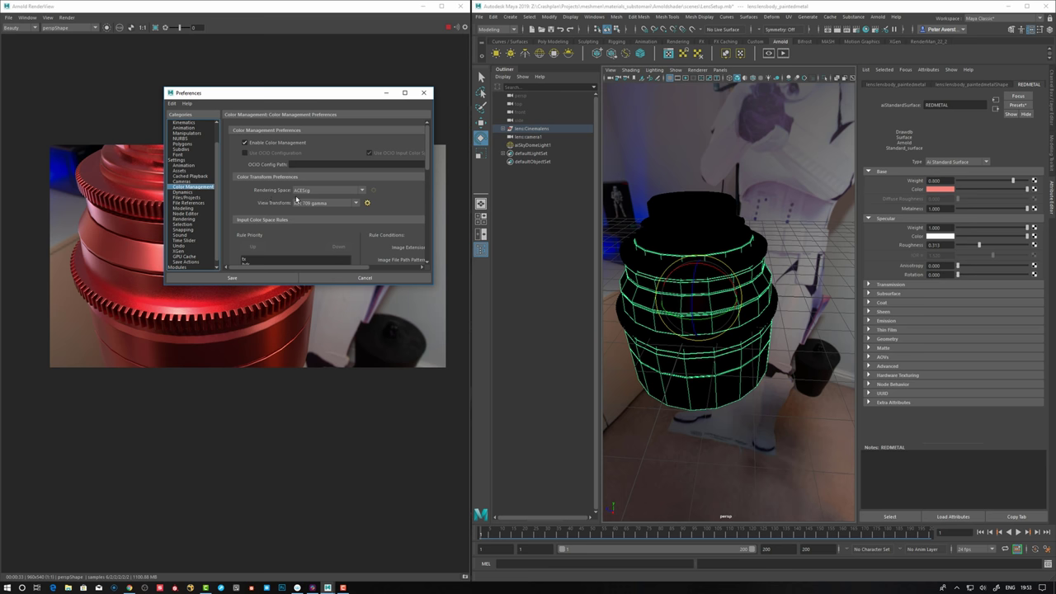
click(232, 277)
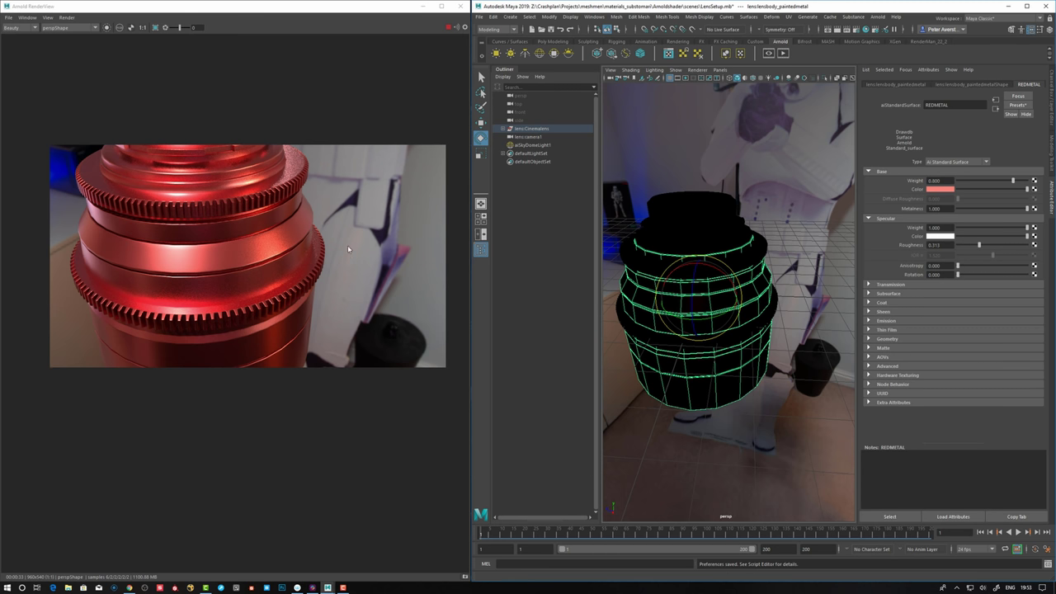
Select the brushed metal mount on top of the lens and increase the specular roughness of its aiStandardSurface4 shader
alt+drag(747, 376, 740, 362)
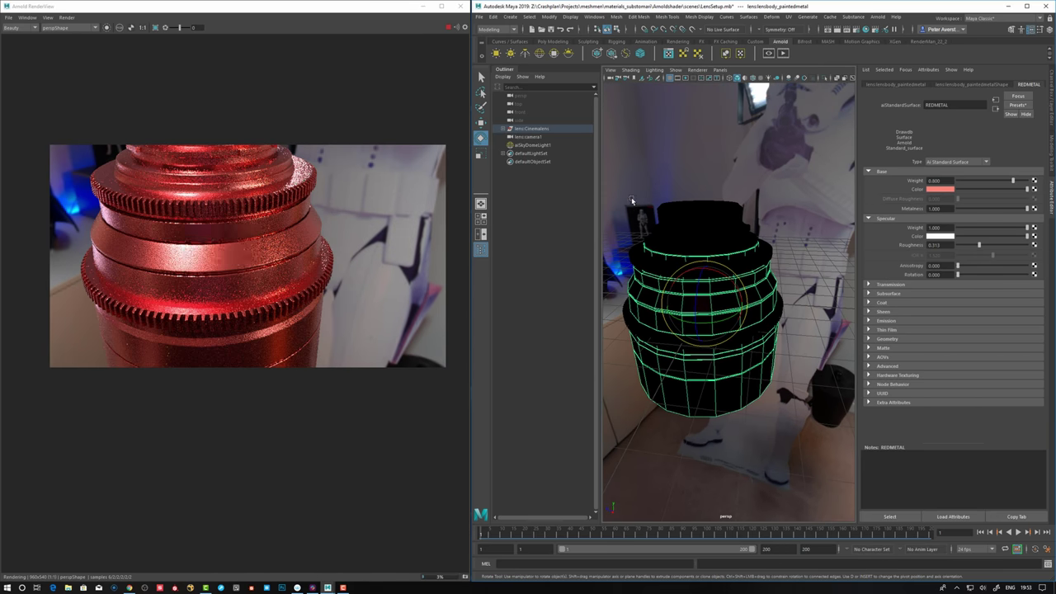
click(671, 216)
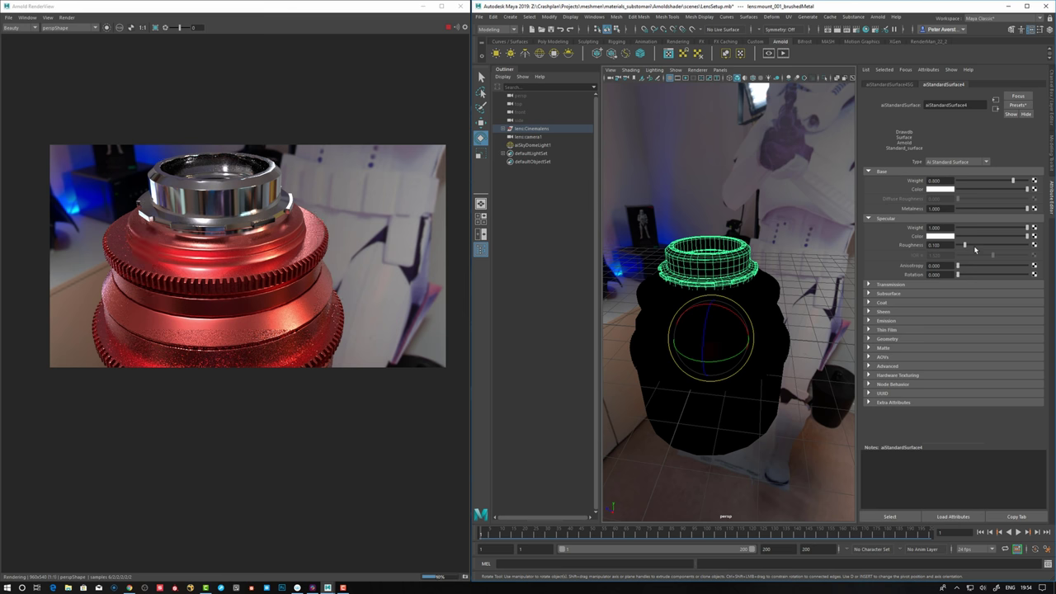
drag(975, 249, 982, 249)
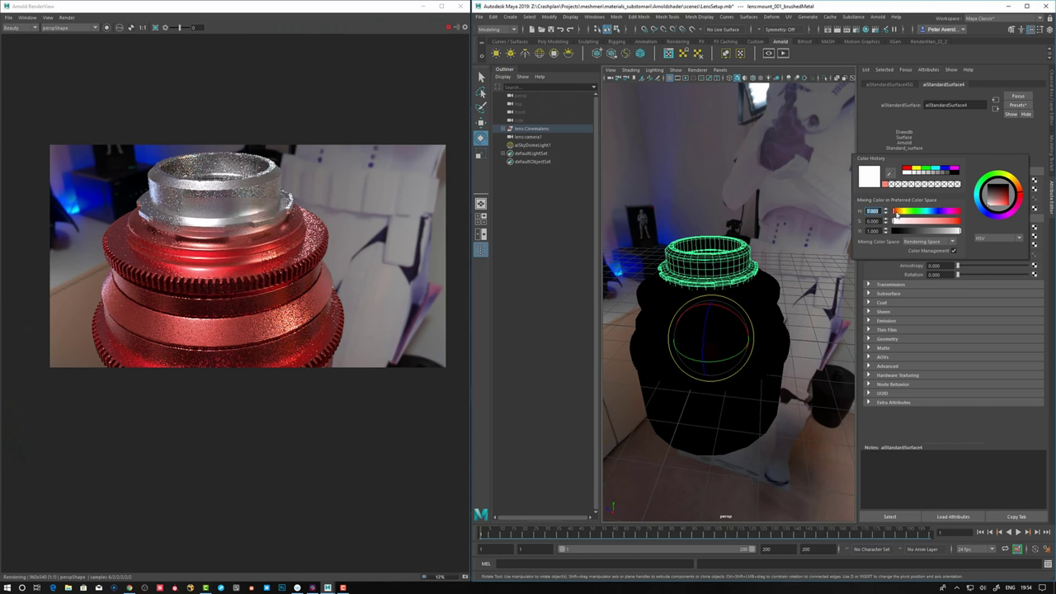
Tint the mount shader's base colour a slightly warm light grey, with hue about 23 and value 0.872
drag(896, 211, 899, 213)
click(953, 231)
click(898, 221)
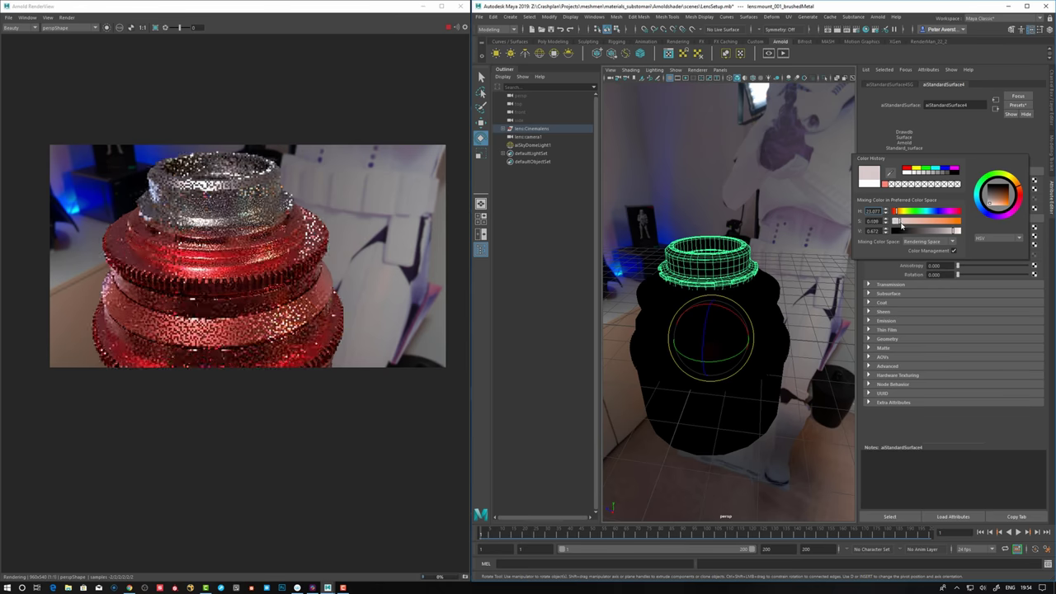
Adjust the mount shader's base colour to a light, slightly warm grey and set its base weight to 1.000
click(900, 211)
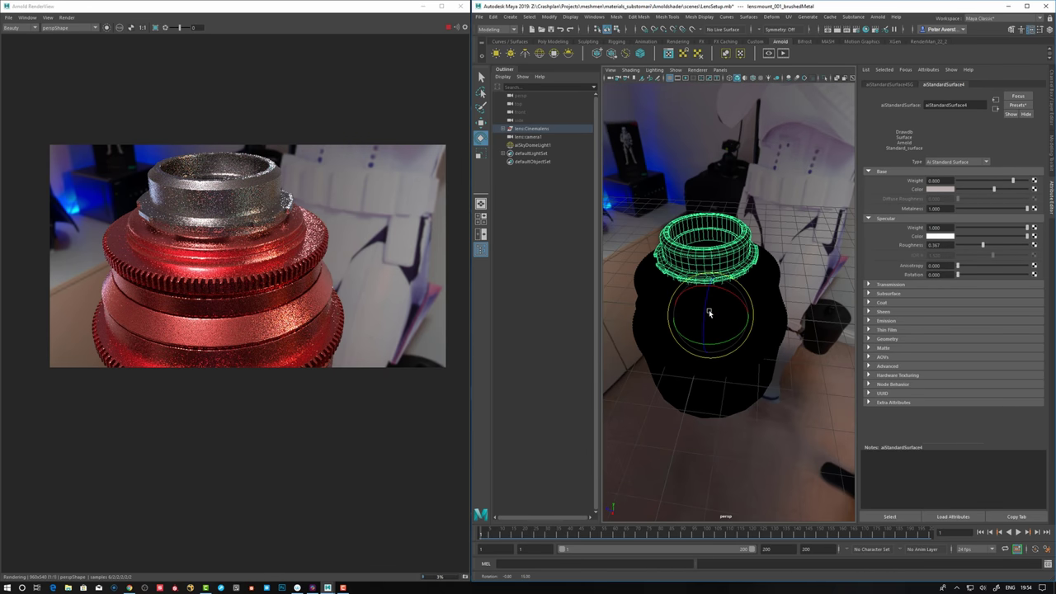
alt+drag(709, 309, 702, 297)
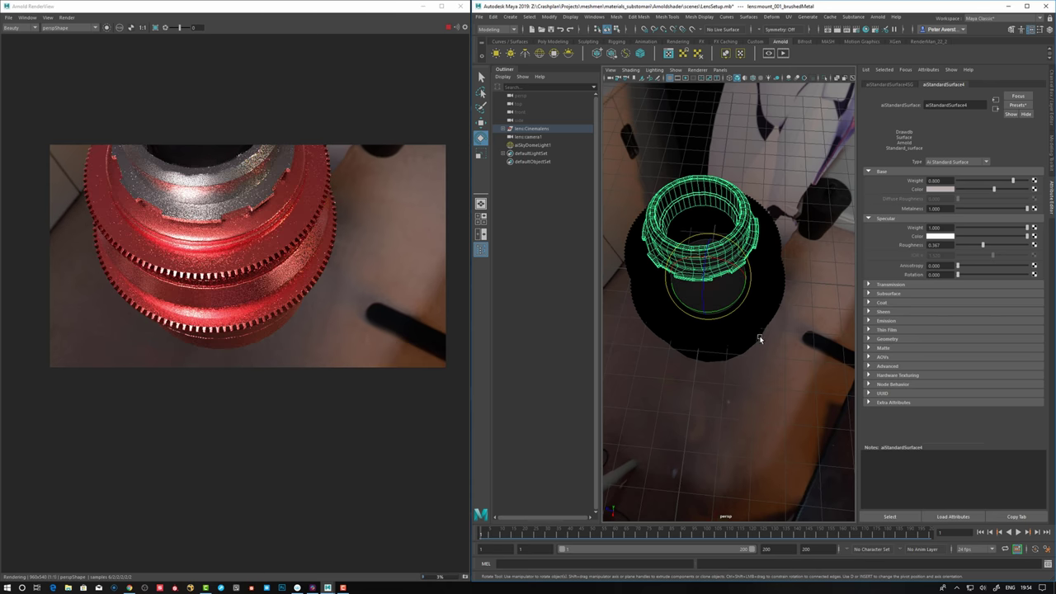
scroll(761, 342, up, 3)
click(940, 189)
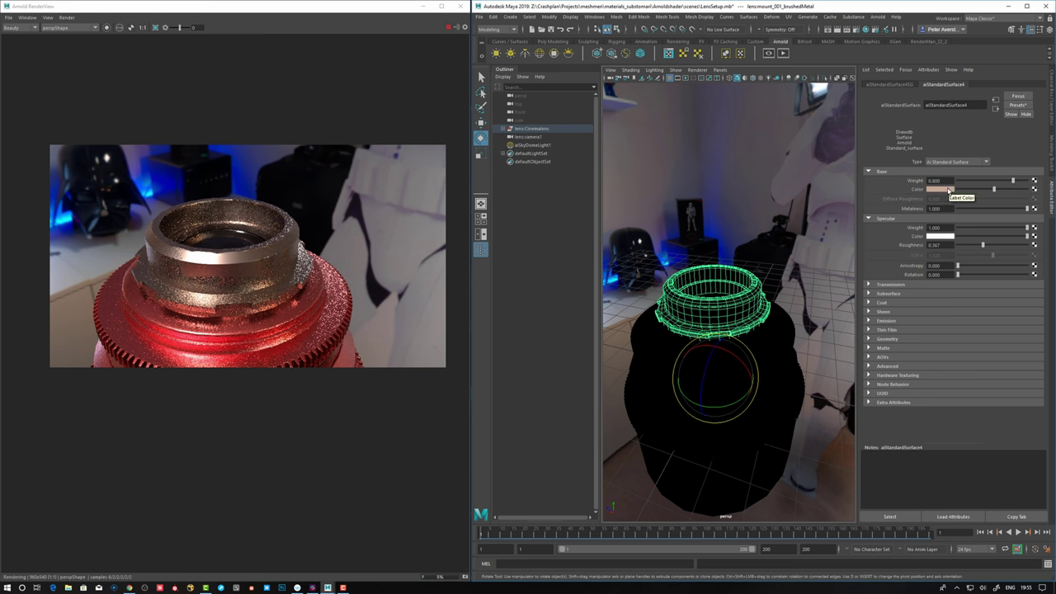
click(947, 191)
drag(947, 232, 942, 231)
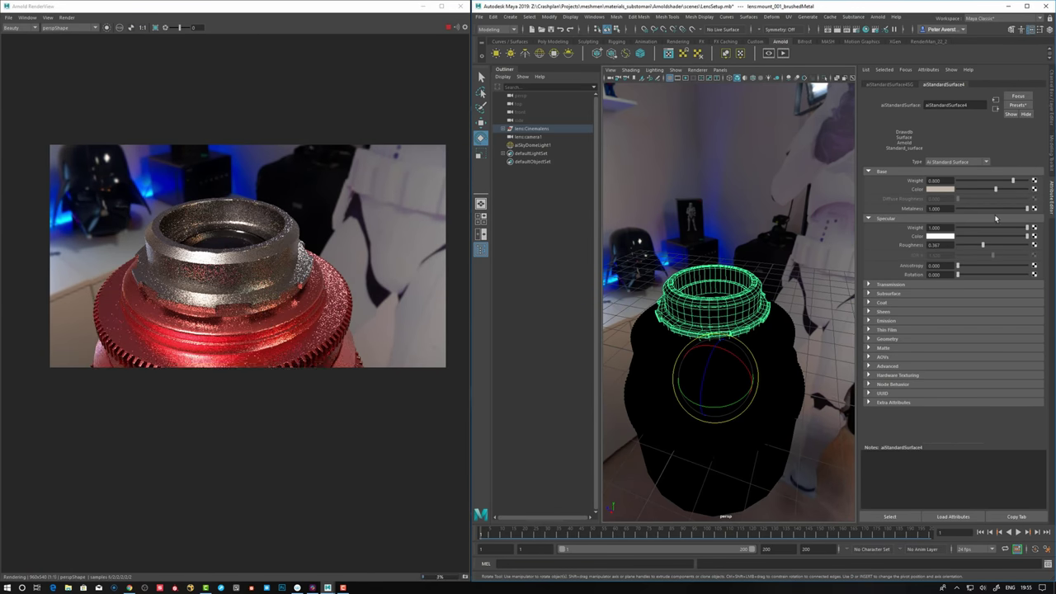
drag(1013, 181, 1028, 181)
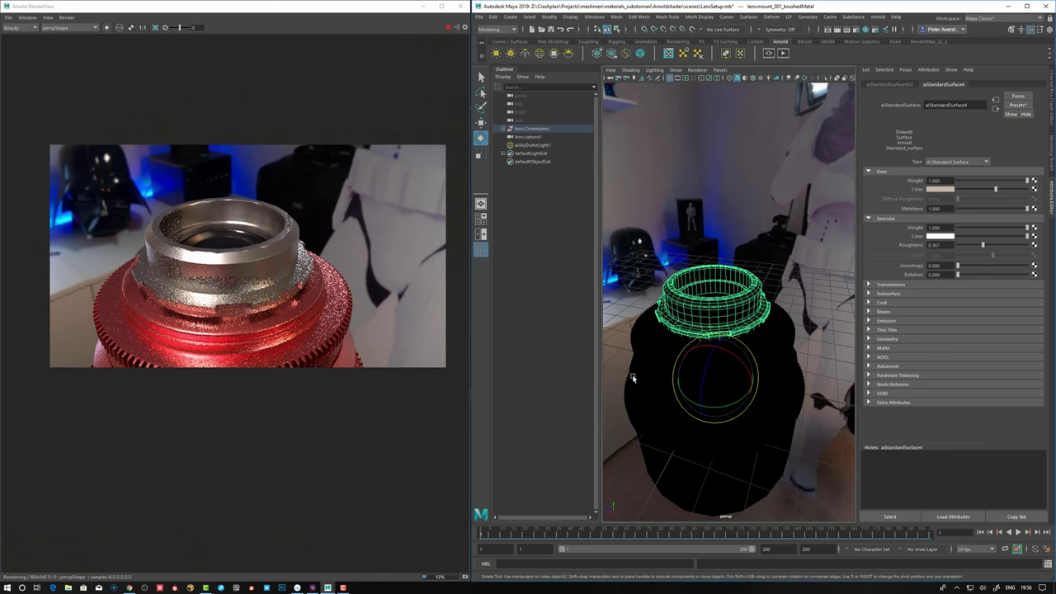
Assign a new aiStandardSurface material to the painted metal body and gears of the lens
alt+drag(633, 378, 637, 415)
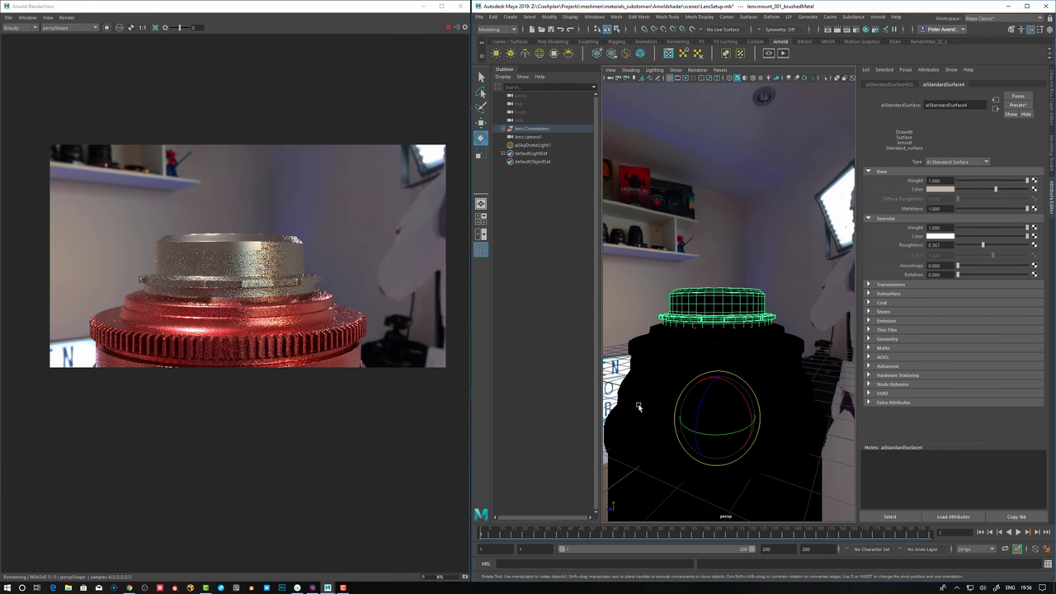
click(638, 406)
right_click(645, 410)
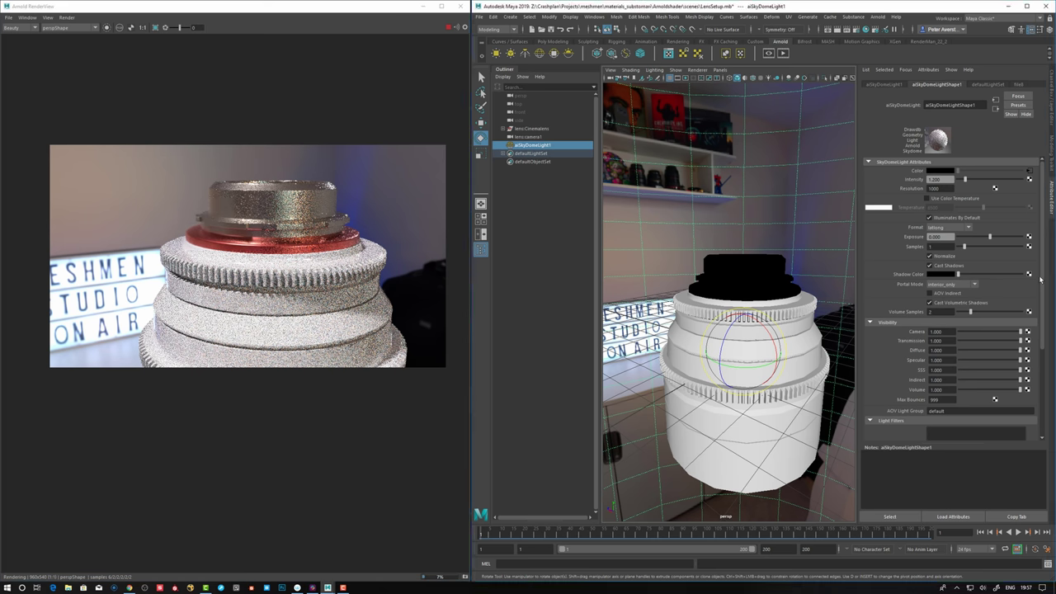
Review the intensity, exposure and visibility attributes of aiSkyDomeLight1
scroll(1045, 280, down, 5)
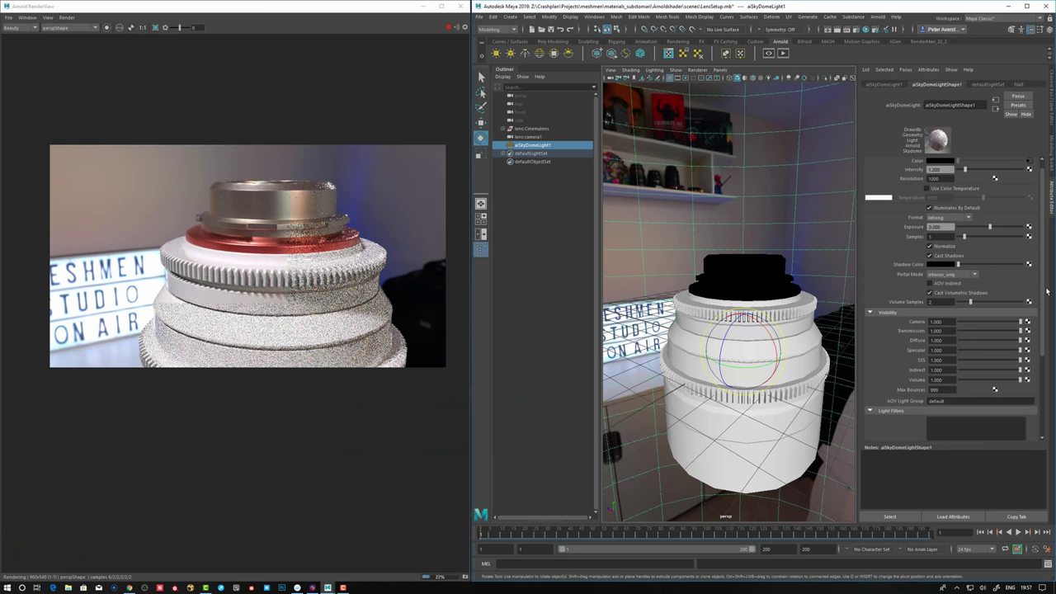
scroll(1043, 310, down, 1)
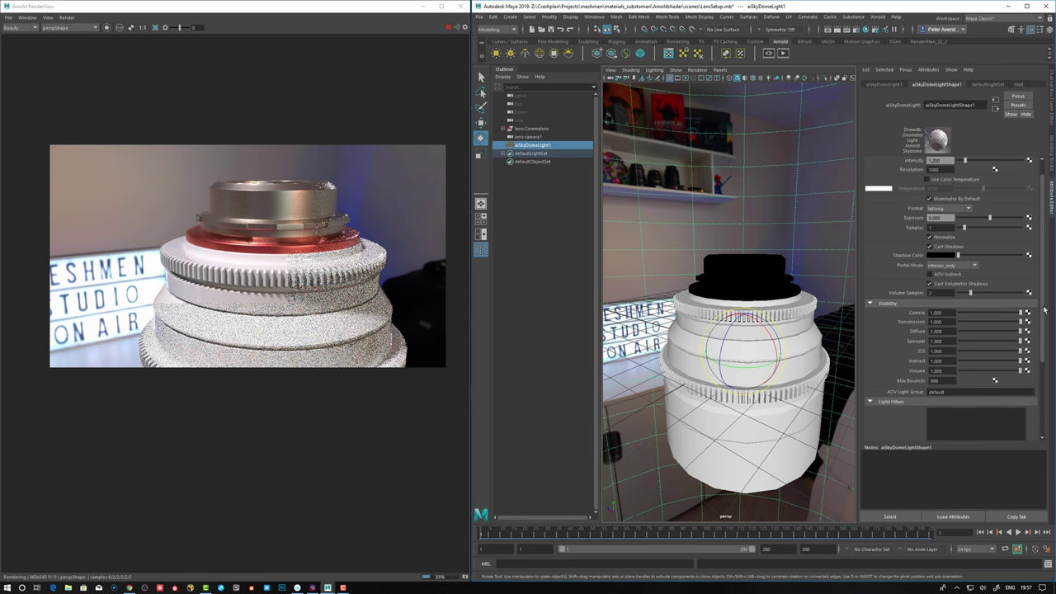
scroll(1044, 309, up, 1)
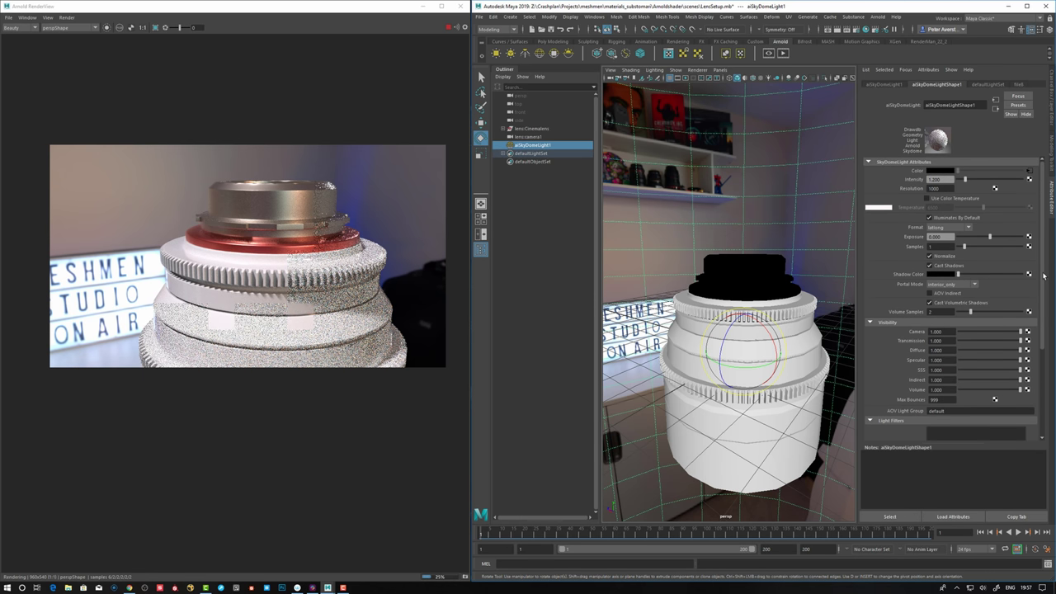
scroll(1050, 292, down, 1)
scroll(1045, 285, up, 1)
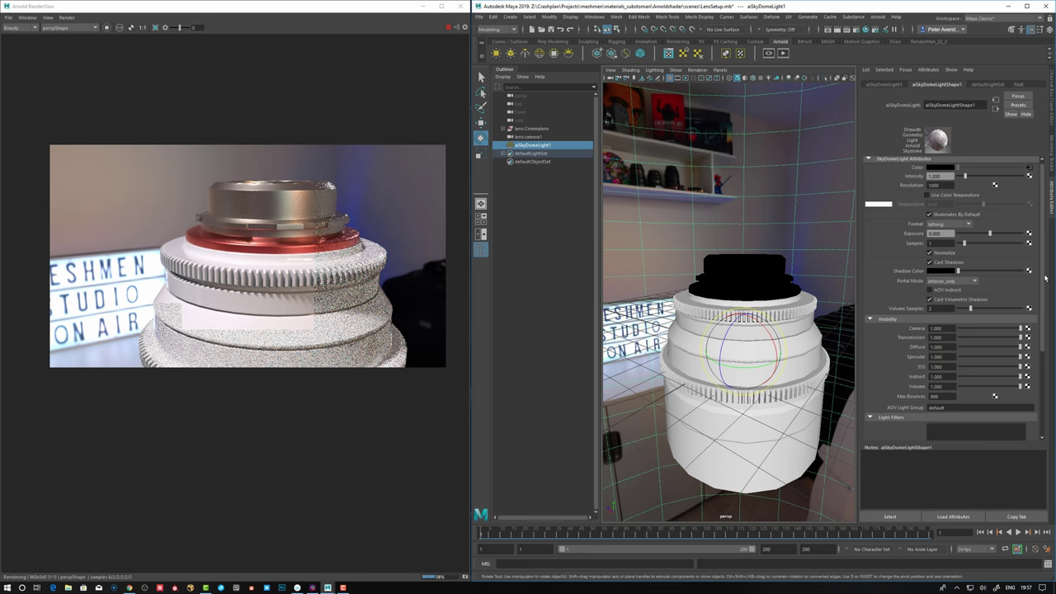
Select the painted metal lens gear and give its aiStandardSurface5 shader a near-black base colour and specular roughness 0.301
click(697, 319)
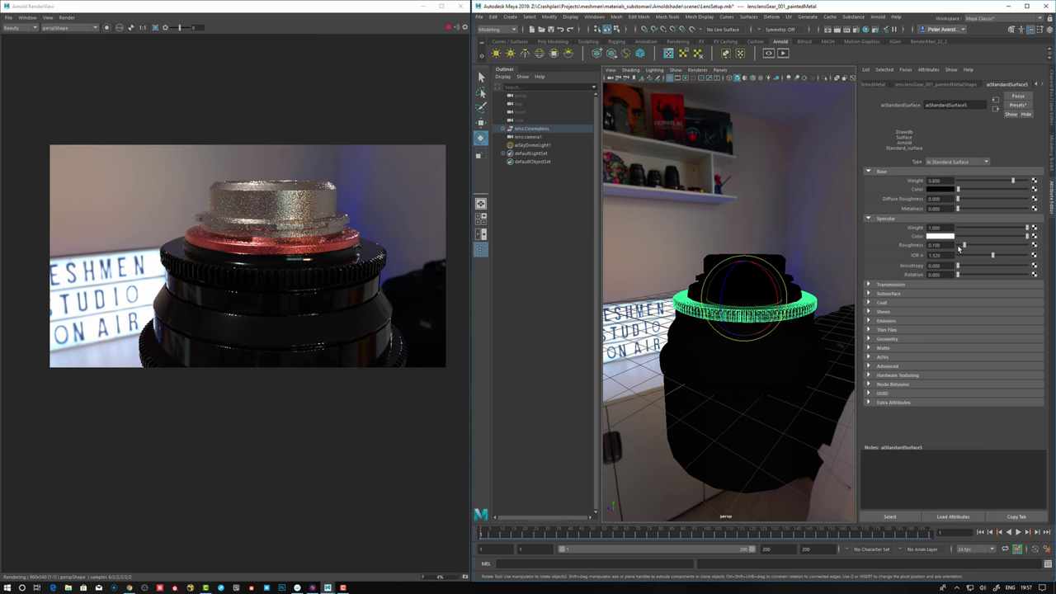
drag(967, 247, 980, 249)
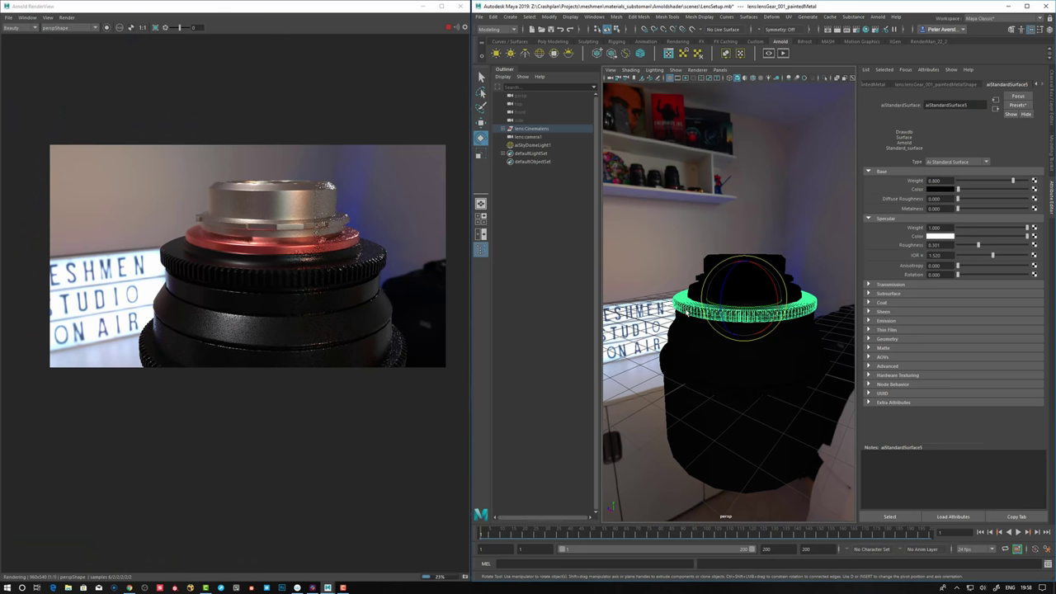
Select the whole lens:Cinemalens group and tilt it to an X rotation of about -72.33
alt+right_drag(686, 313, 617, 308)
alt+drag(617, 307, 617, 334)
click(525, 136)
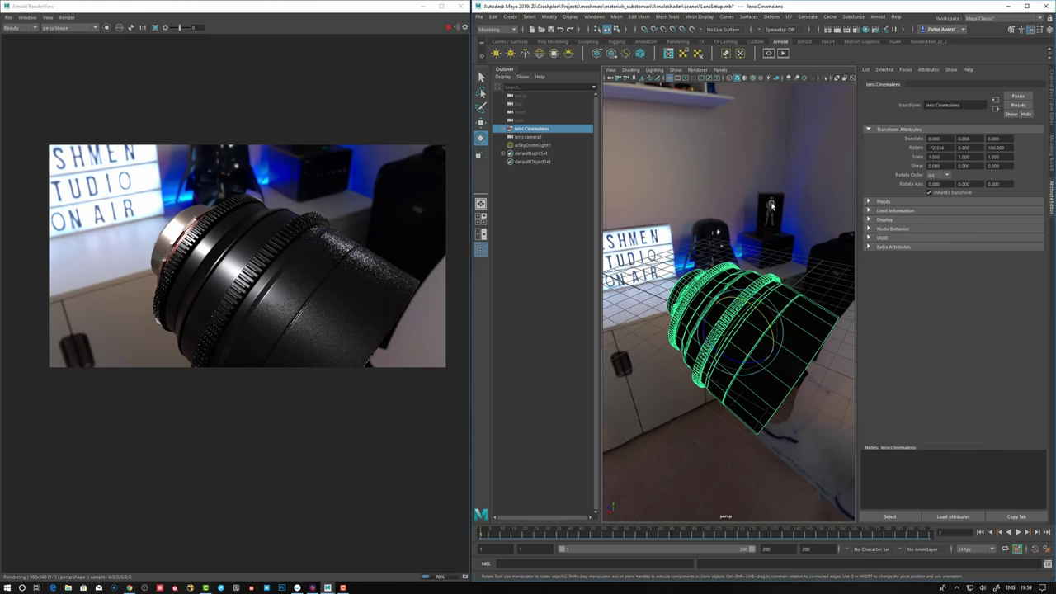
Open the shader of the painted metal lens body, lower its specular roughness slightly and set its IOR to 1.700
click(795, 316)
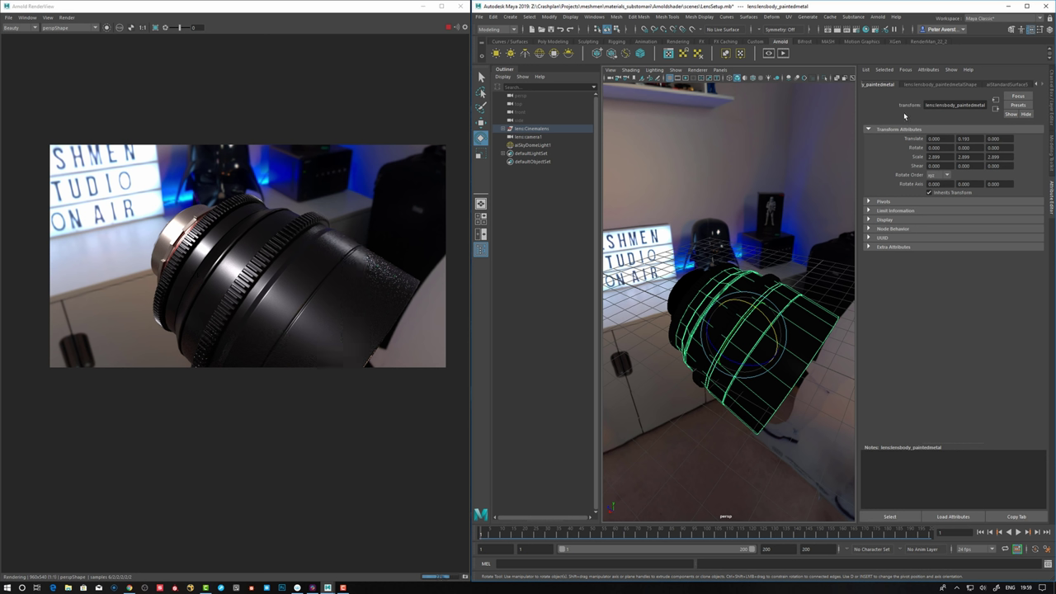
click(1008, 84)
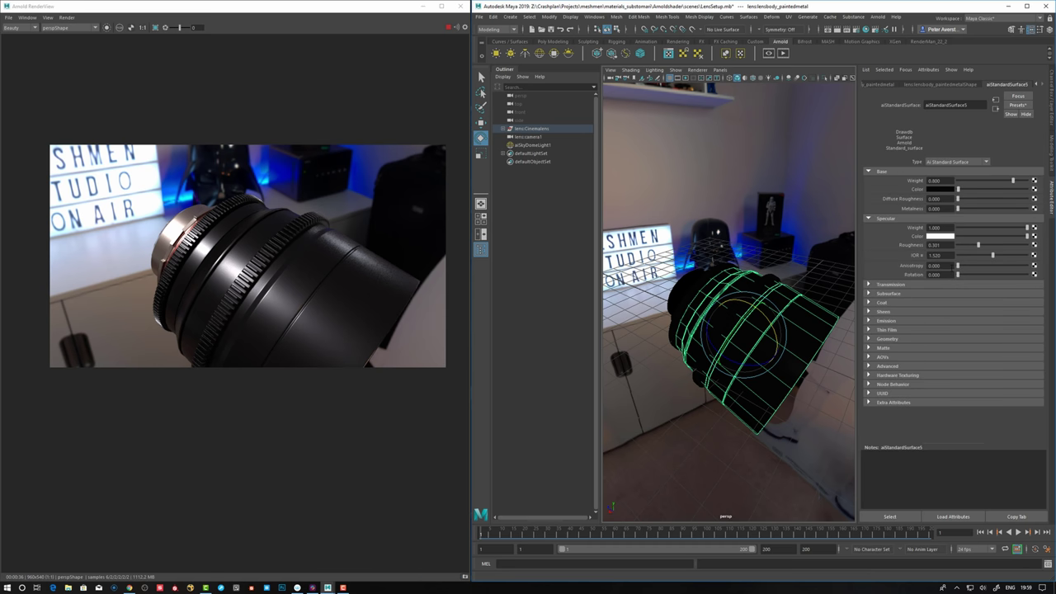
drag(978, 245, 913, 253)
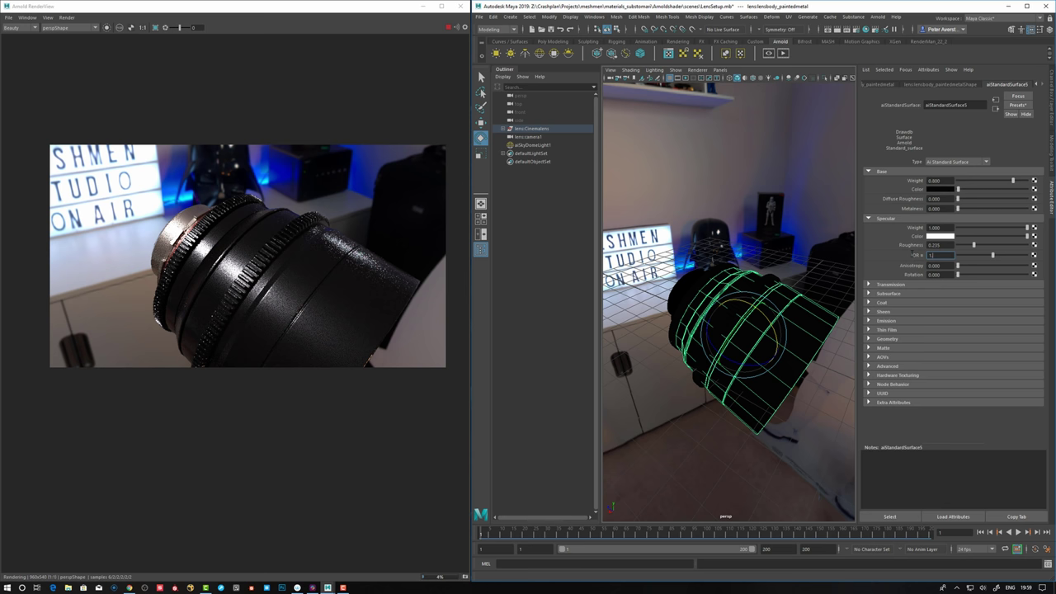
text(1.3.7)
key(Return)
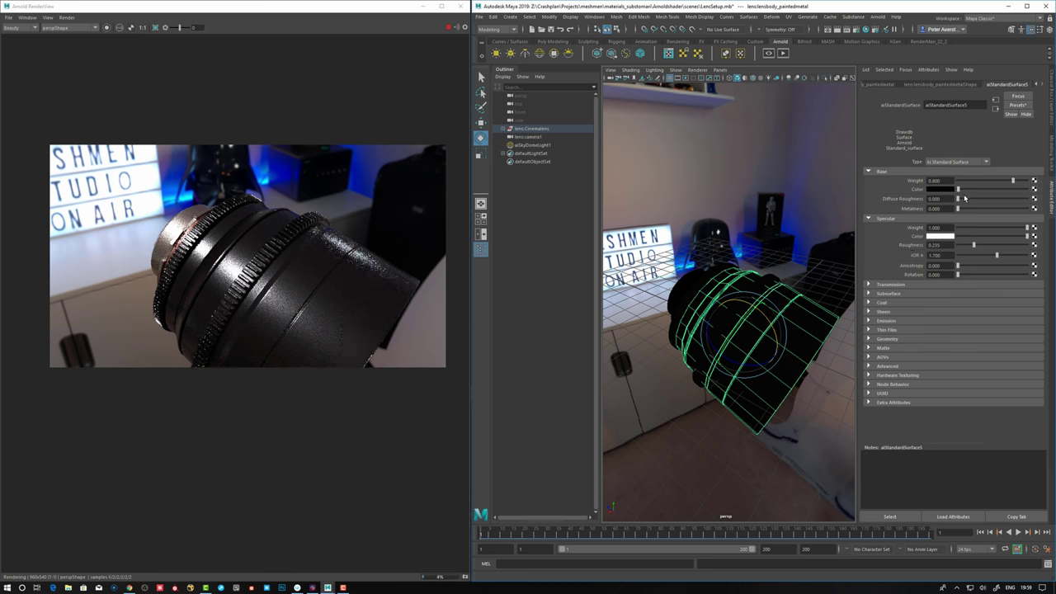
Set the painted metal shader's specular IOR to 1.600 and raise its roughness to about 0.25
click(934, 255)
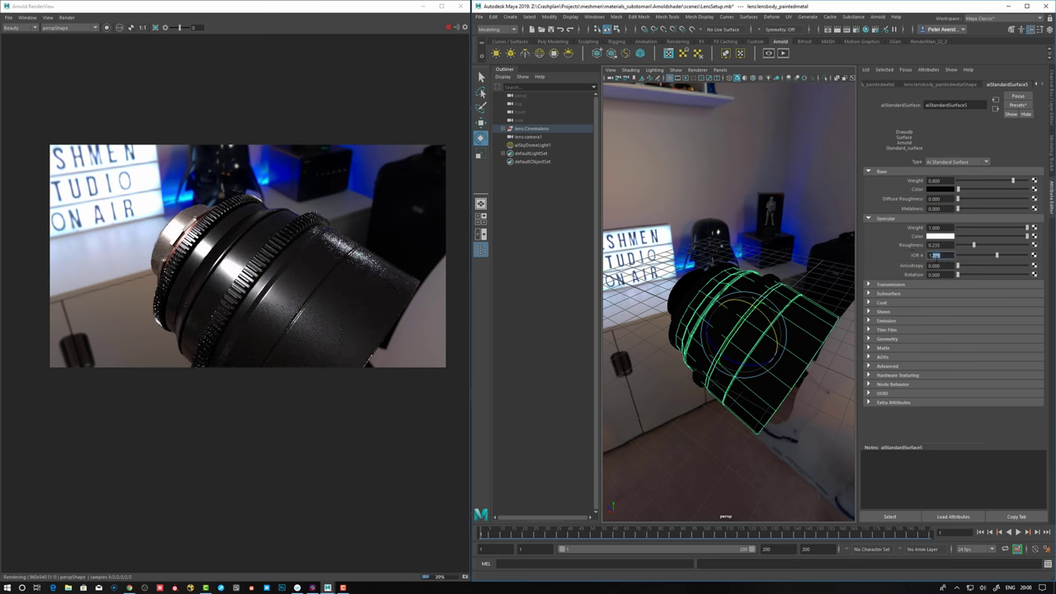
text(1.6)
key(Return)
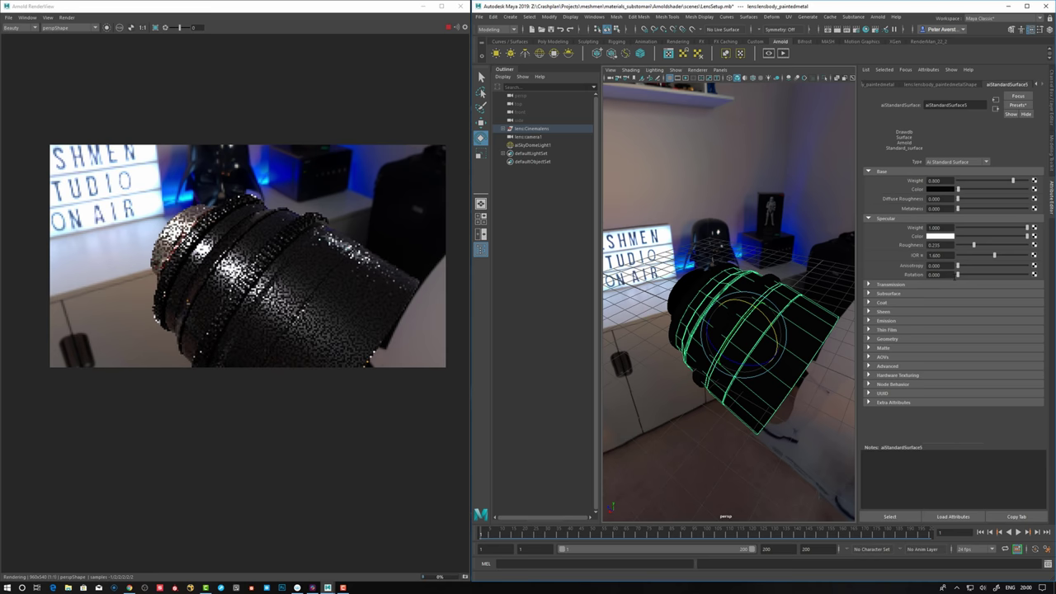
drag(974, 245, 975, 246)
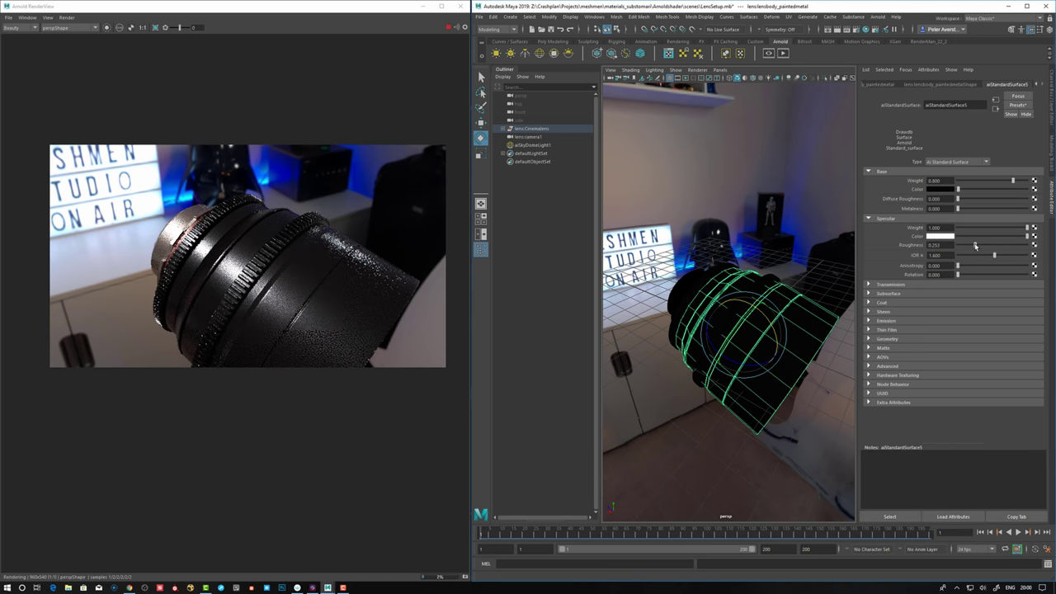
Fine-tune the painted metal shader's base colour to near black with an HSV value of about 0.007
click(932, 191)
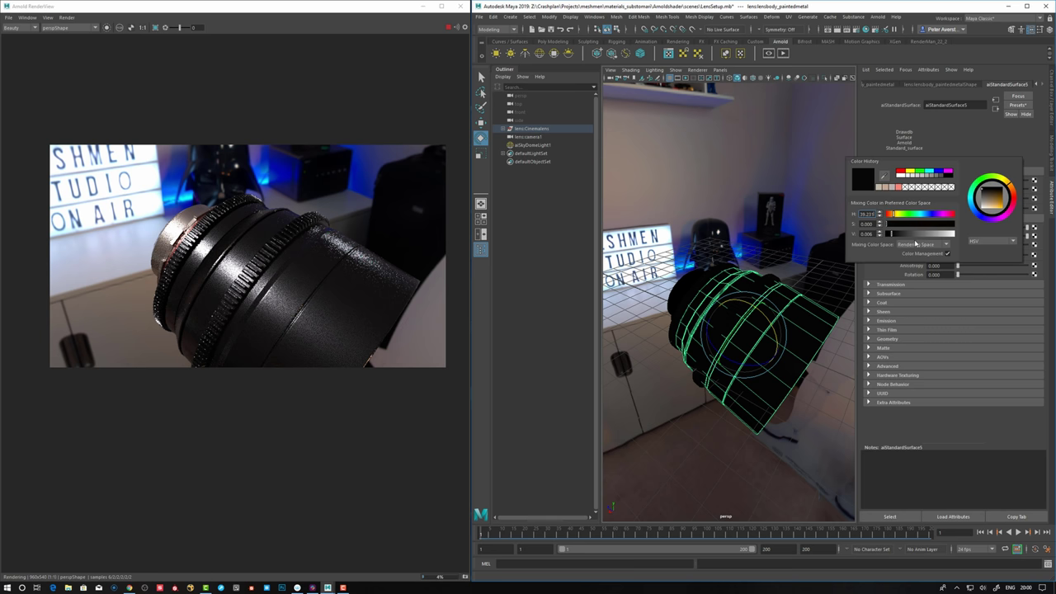
click(880, 236)
click(879, 232)
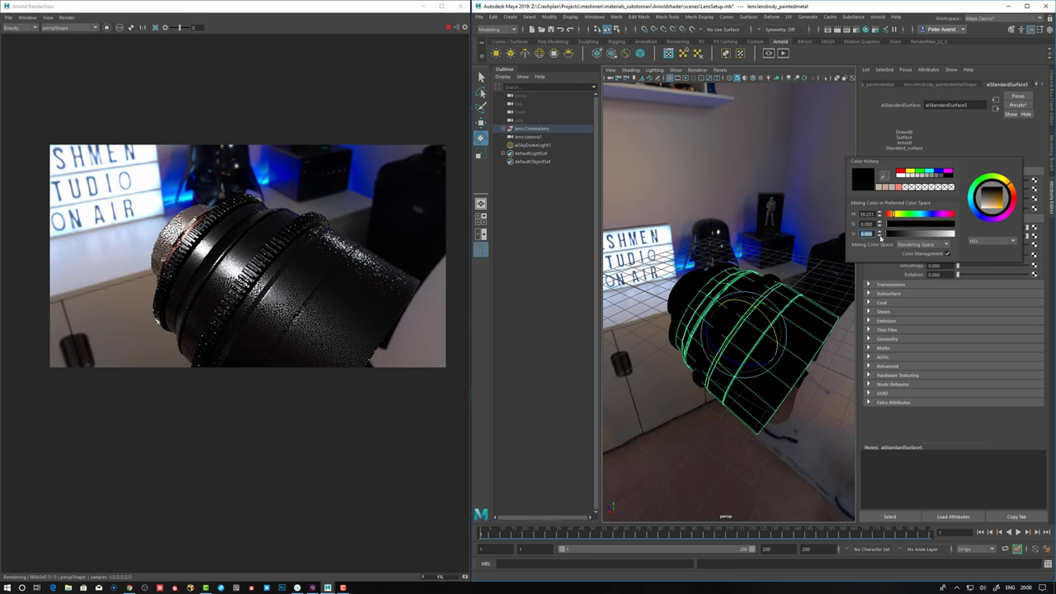
drag(873, 233, 867, 234)
text(0)
key(Return)
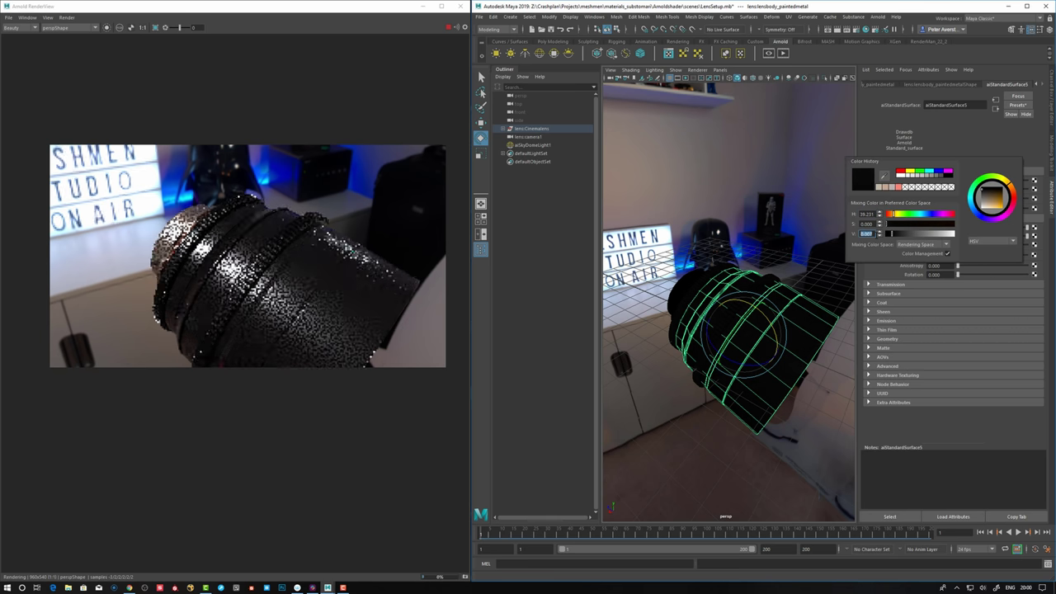
alt+drag(844, 284, 747, 376)
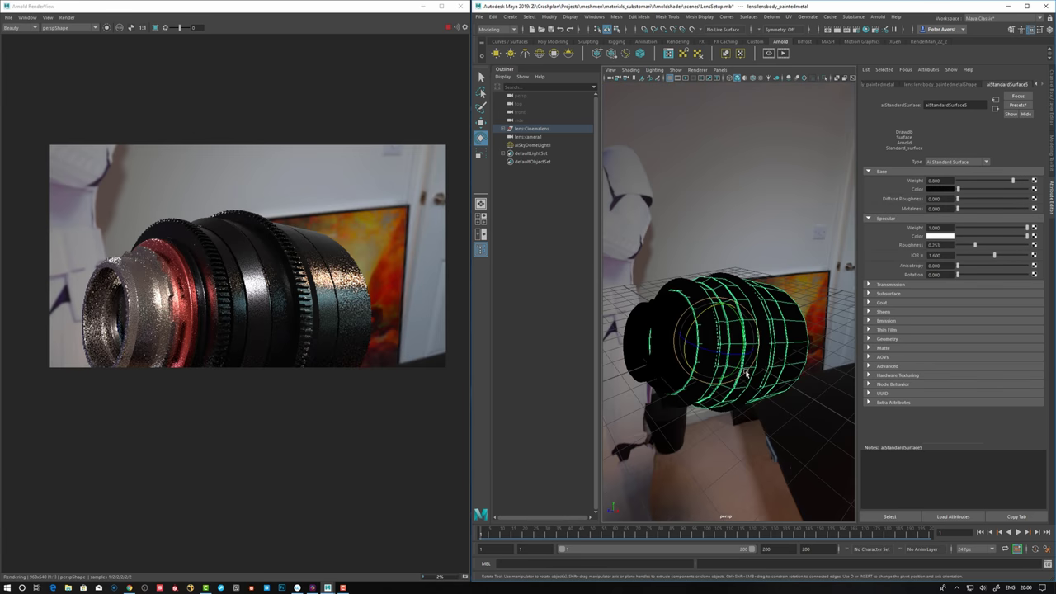
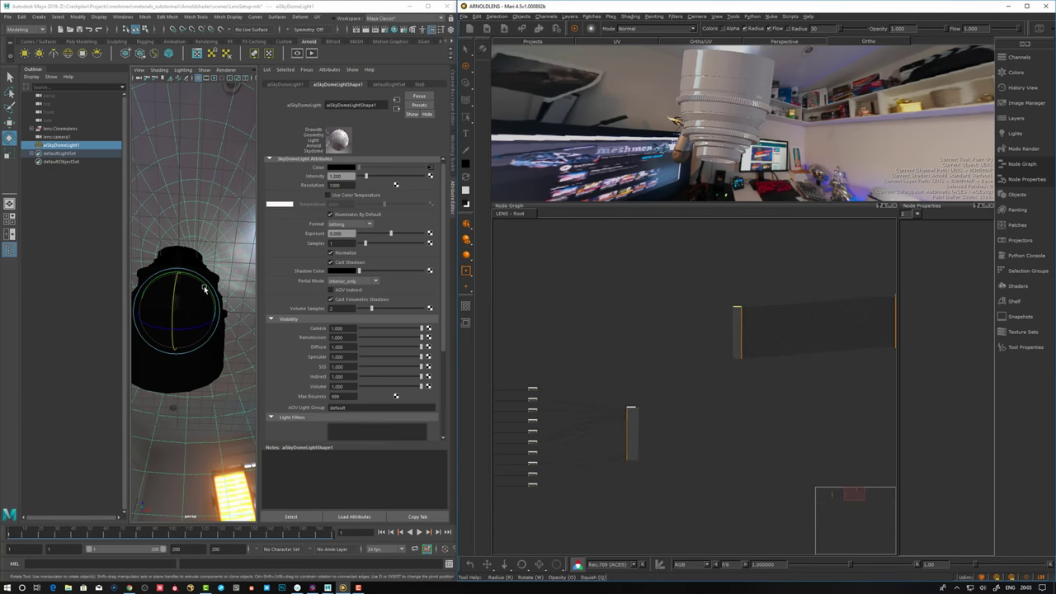
Switch to Mari, open the Material node's properties and examine its outputs in the node graph
double_click(733, 316)
scroll(731, 315, up, 3)
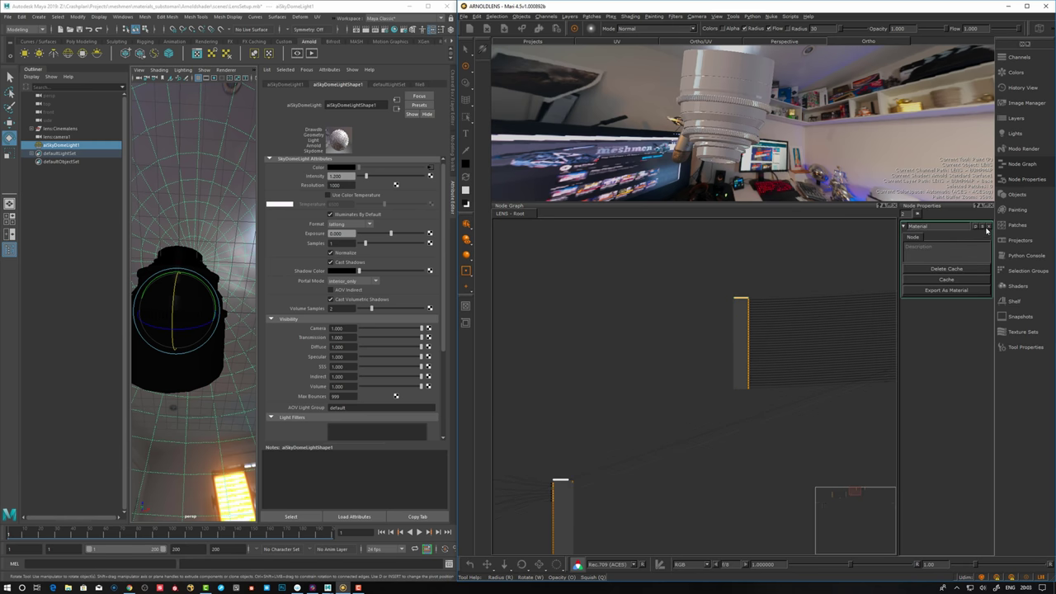
middle_drag(735, 315, 587, 322)
scroll(587, 321, up, 4)
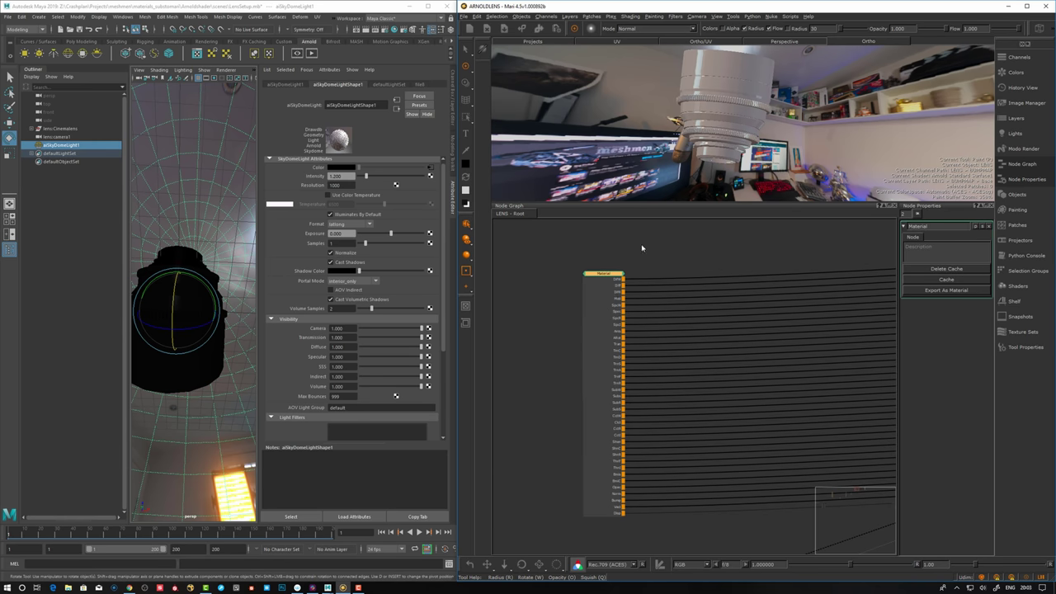
scroll(656, 241, down, 2)
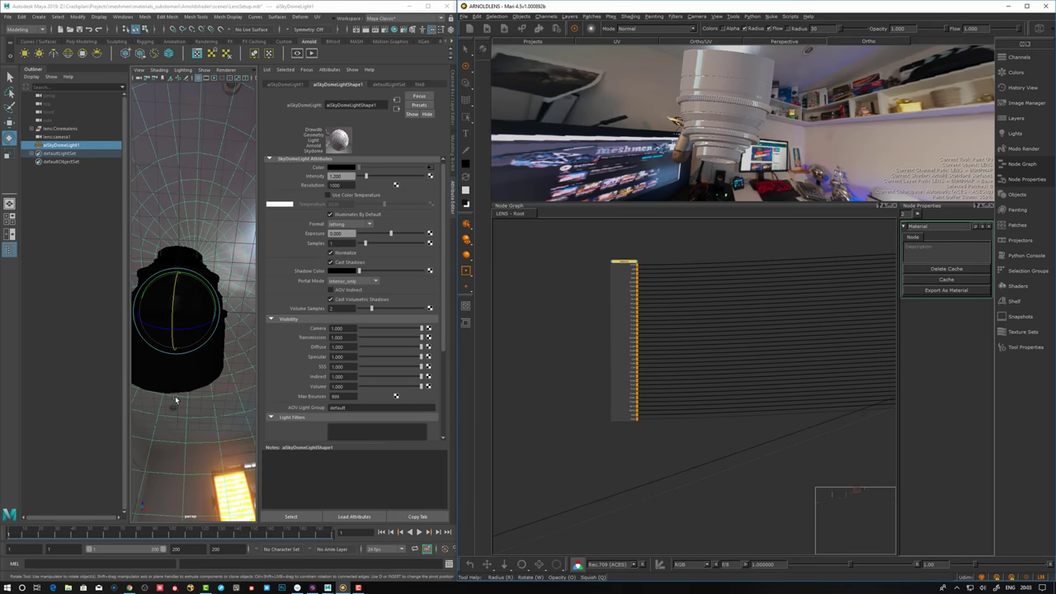
Switch to Maya and compare the shader settings of the brushed metal mount and the red metal ring
click(172, 252)
alt+drag(247, 262, 241, 281)
click(442, 84)
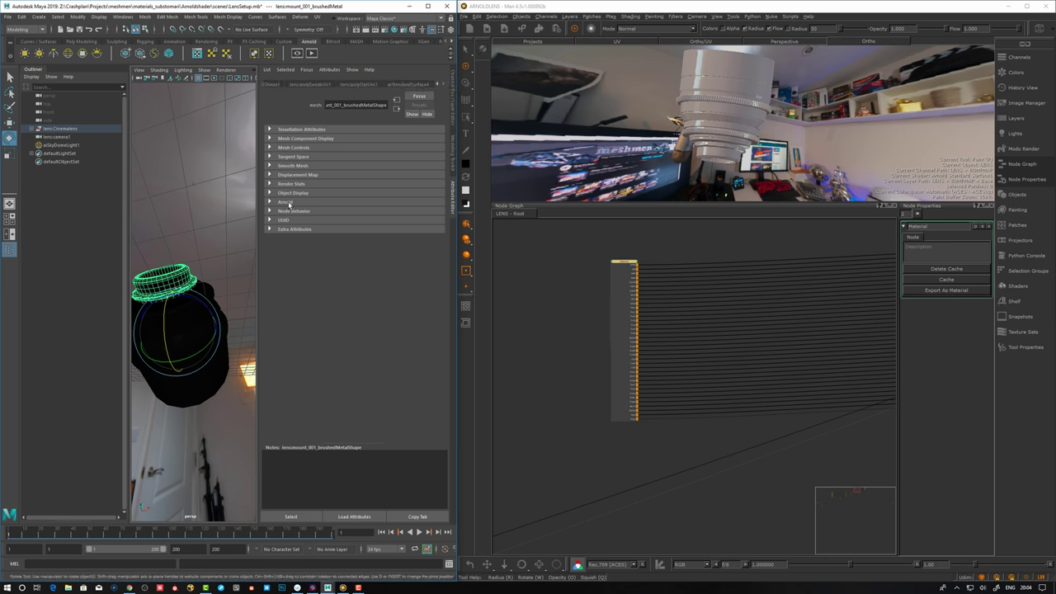
click(411, 85)
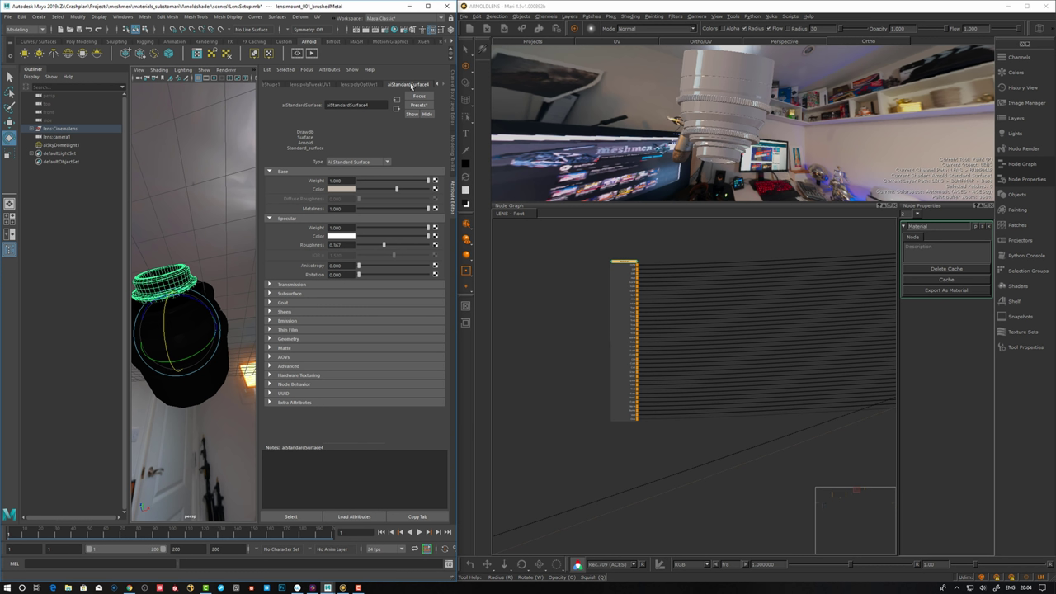
click(208, 283)
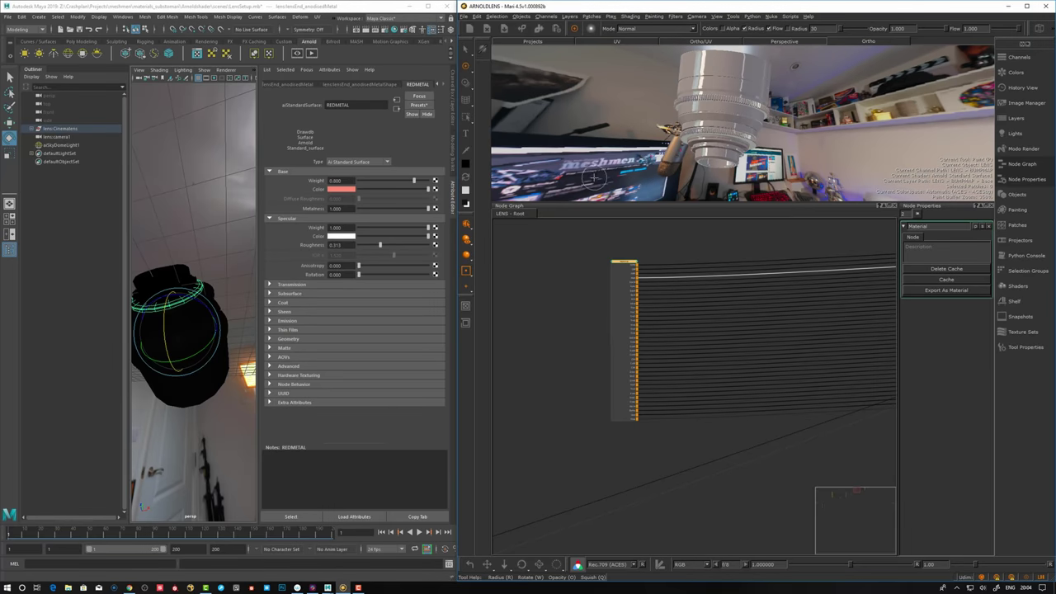
Switch to Mari and open the Material group's internal network to inspect the nodes inside it
drag(611, 291, 600, 280)
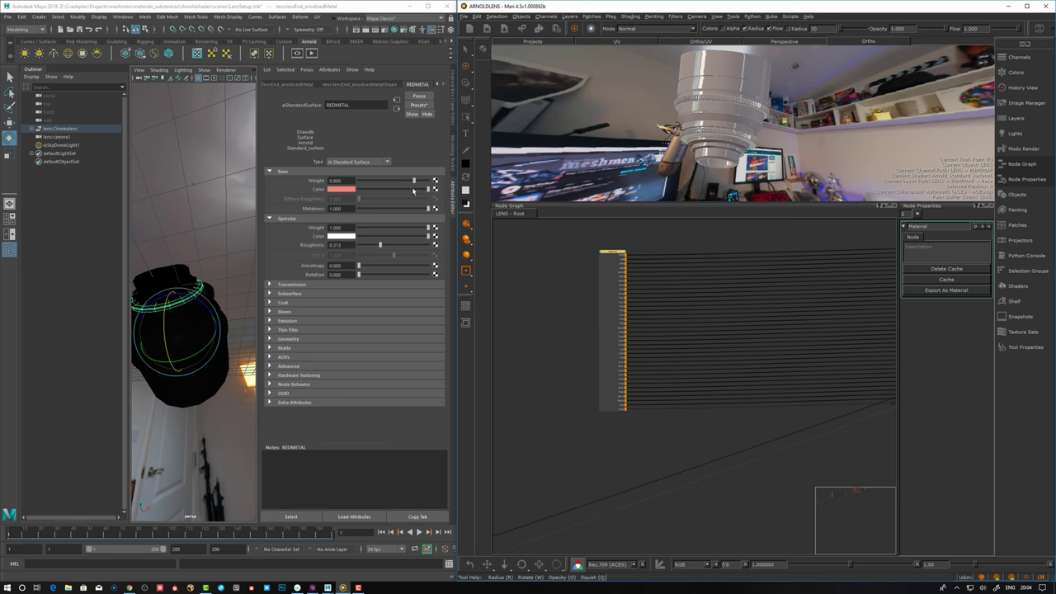
click(981, 228)
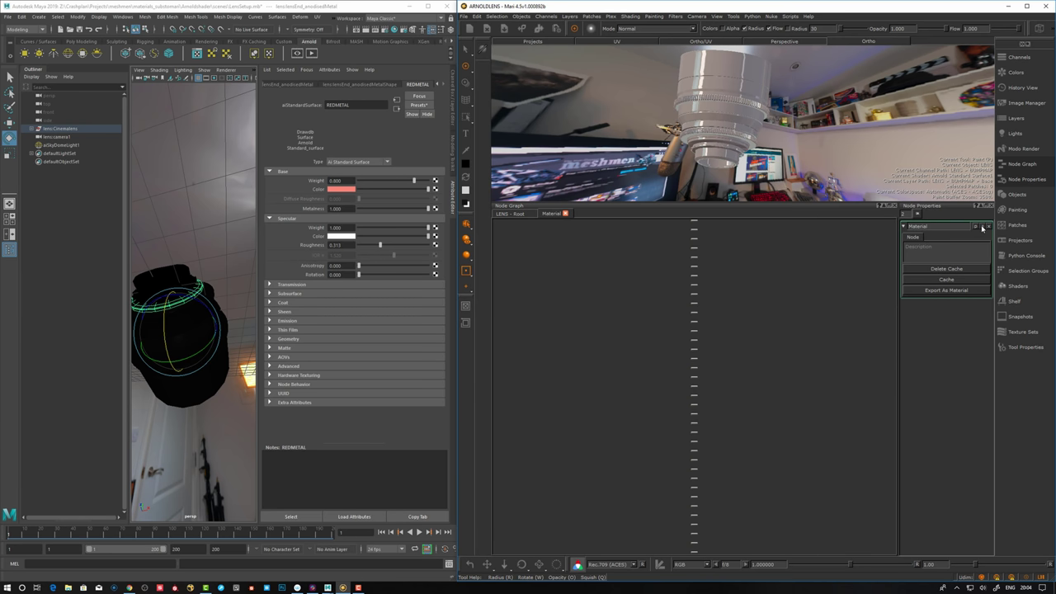
scroll(681, 255, up, 3)
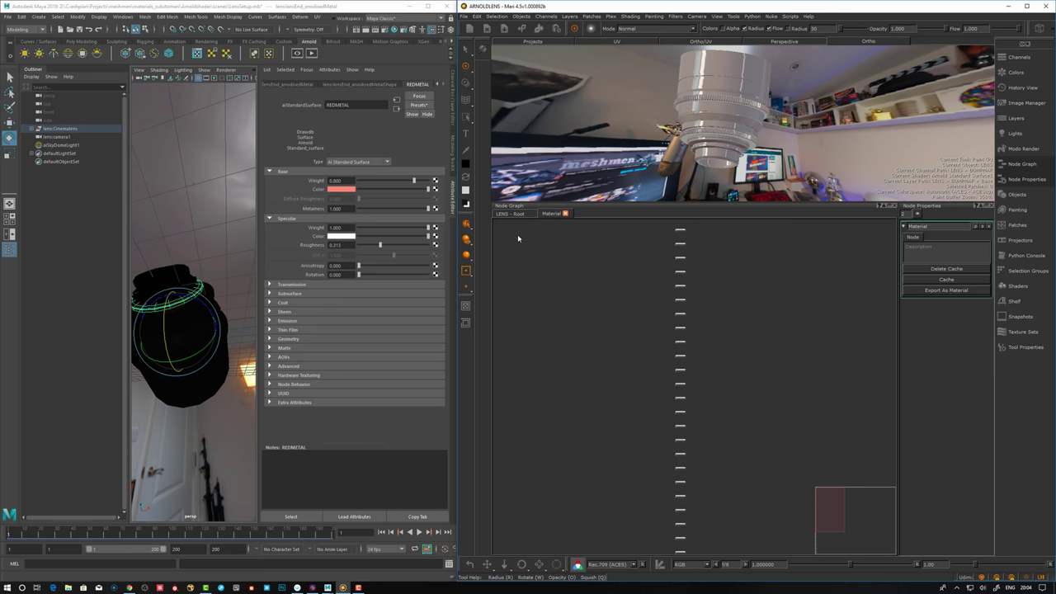
View the Material group's internal network and widen the Node Properties area beside the node graph
scroll(638, 255, down, 3)
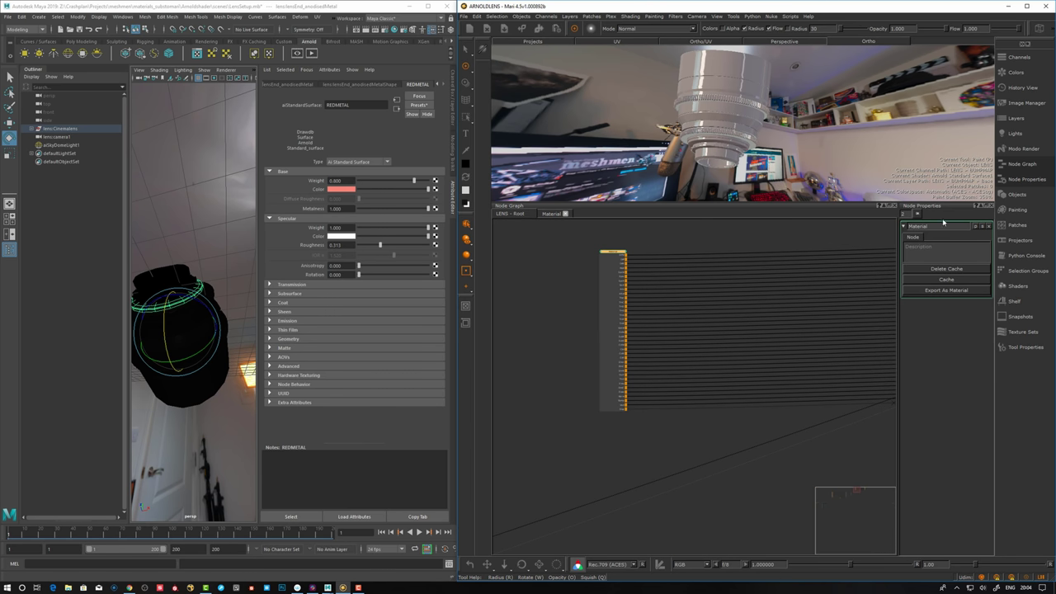
drag(898, 294, 786, 294)
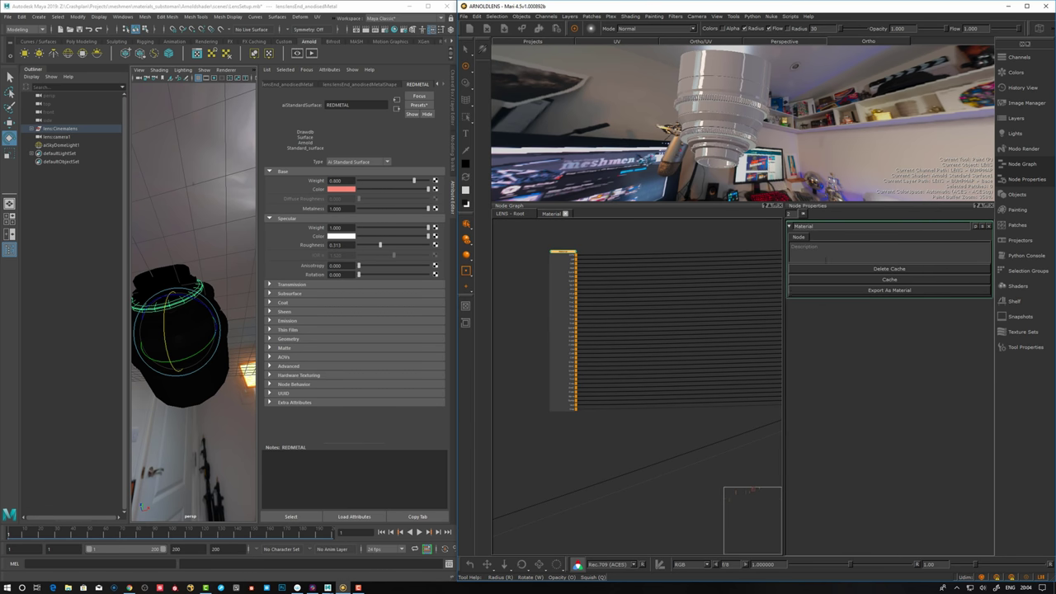
click(553, 214)
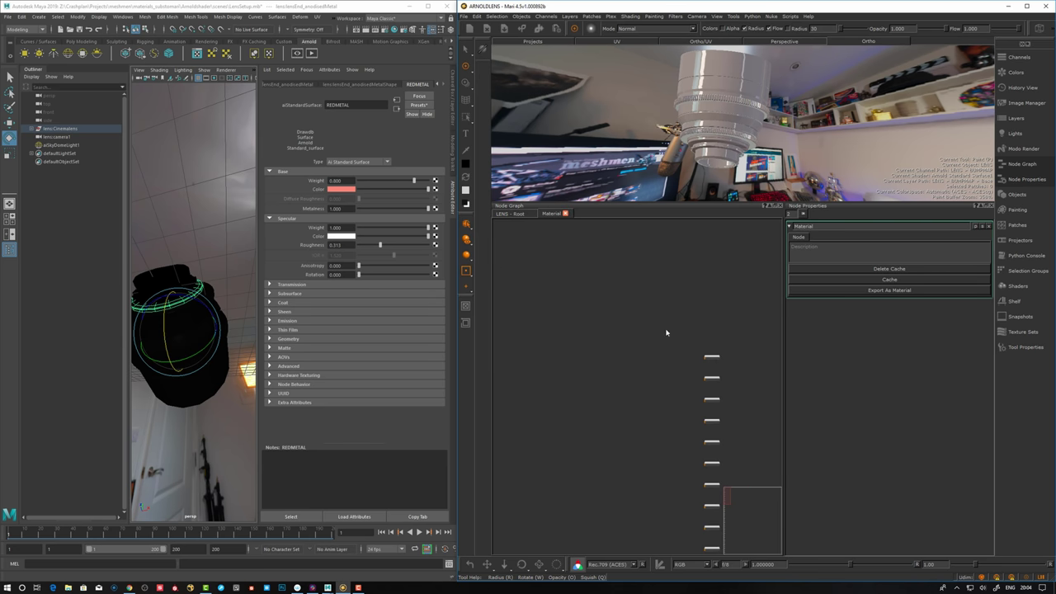
Add a Float node beside the column of output nodes in the Material group's network
middle_drag(681, 353, 627, 352)
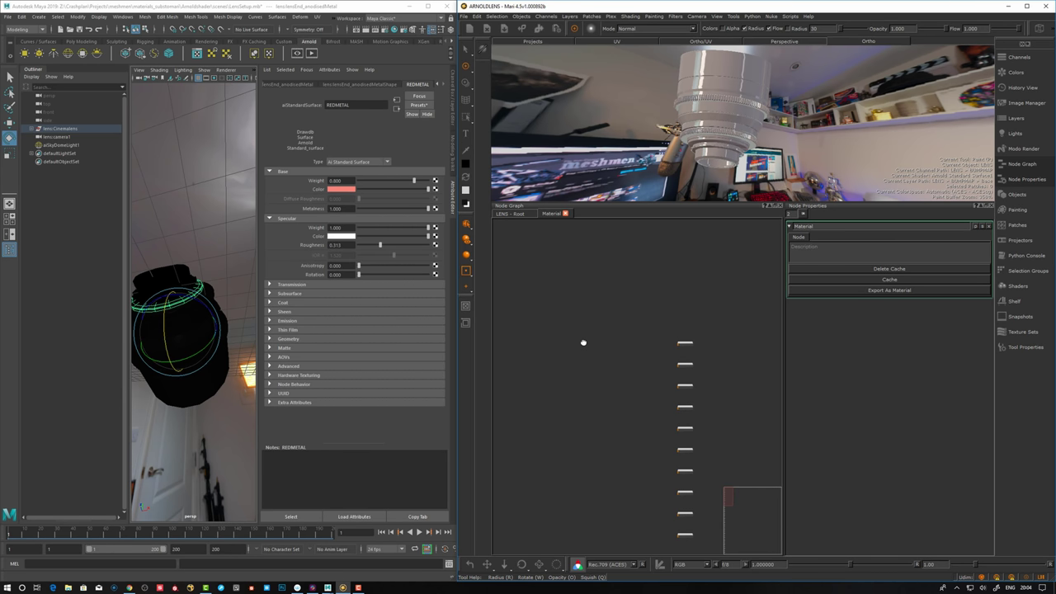
middle_drag(584, 342, 579, 339)
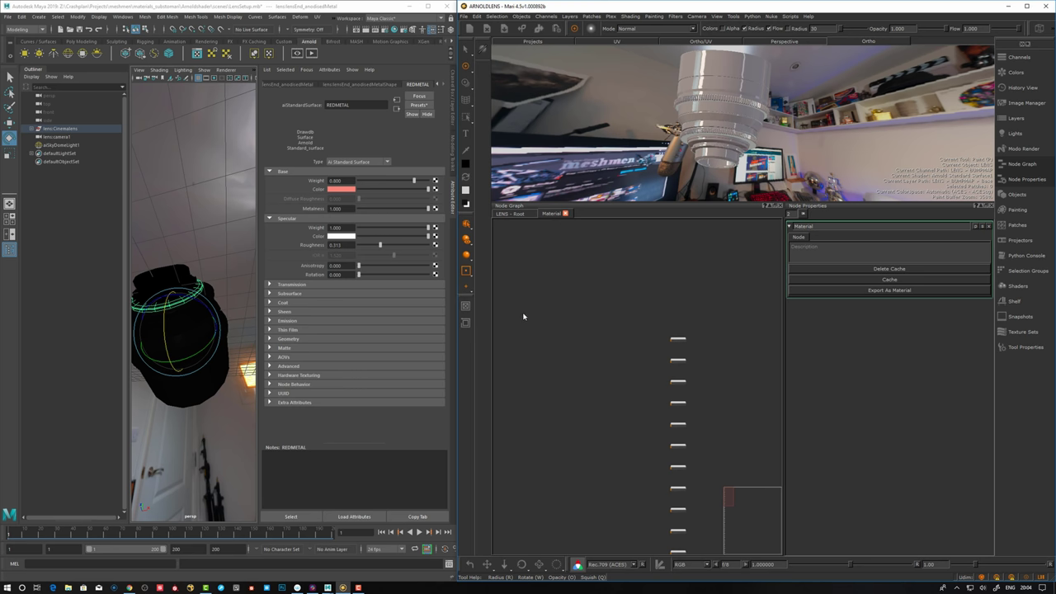
scroll(544, 316, up, 1)
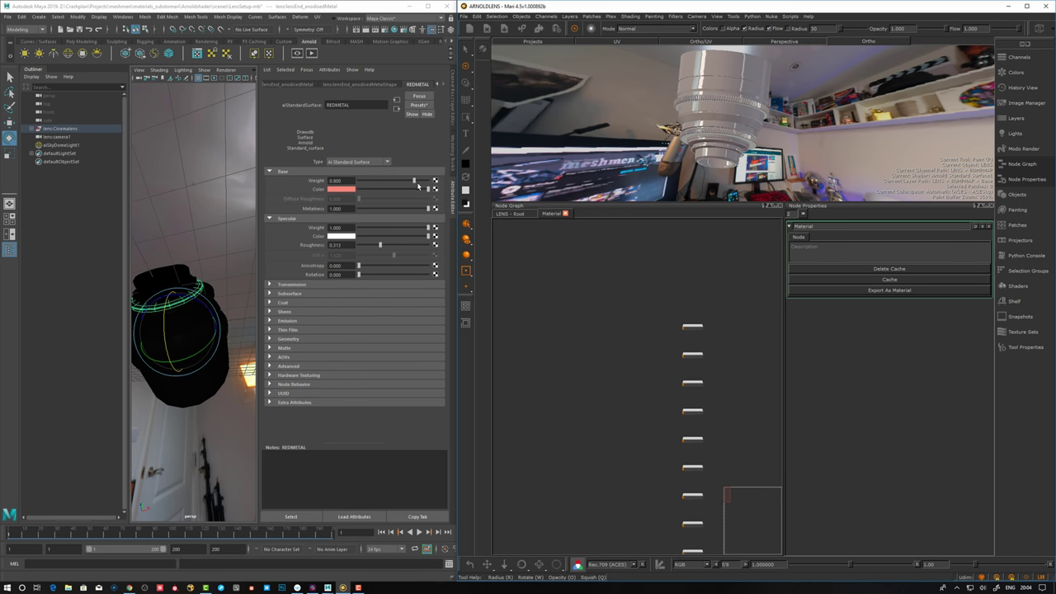
middle_drag(537, 292, 535, 294)
middle_drag(543, 362, 580, 365)
key(Tab)
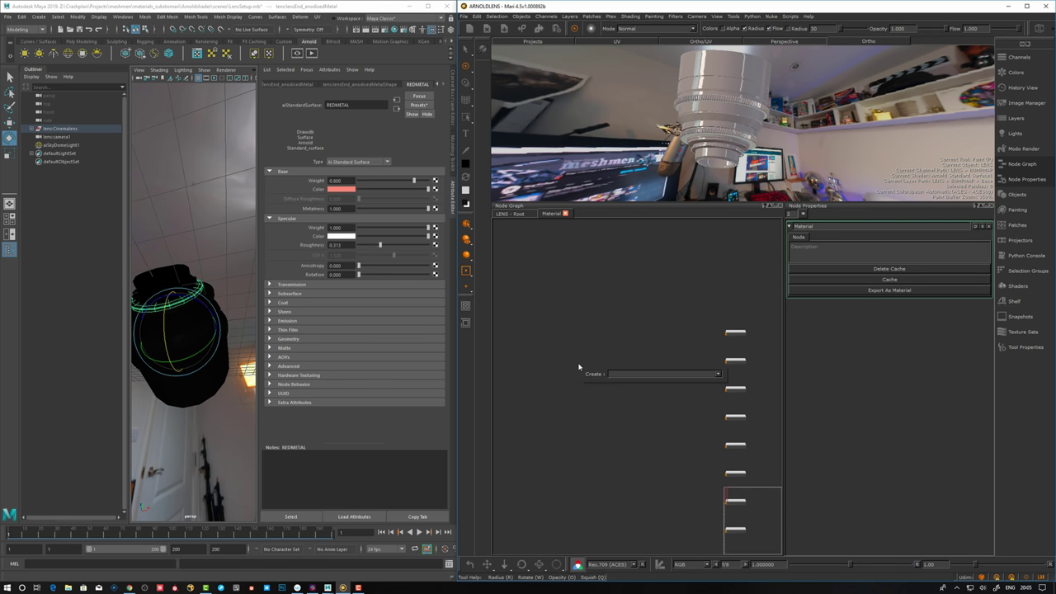
text(col)
key(Down)
key(Return)
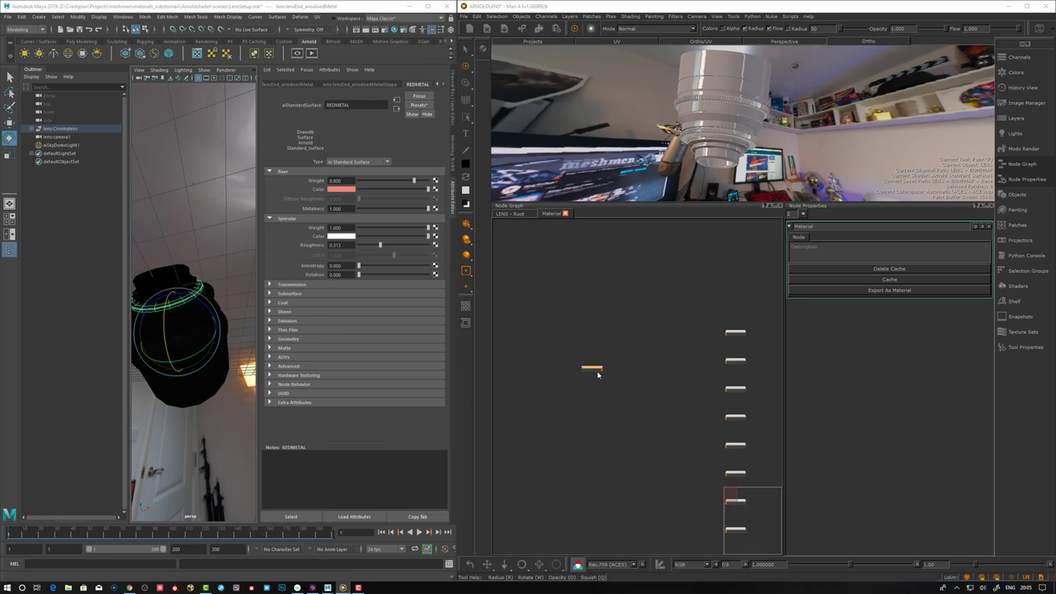
Place the Float node level with the first output node and open its properties
click(589, 367)
drag(585, 363, 599, 317)
scroll(594, 335, up, 2)
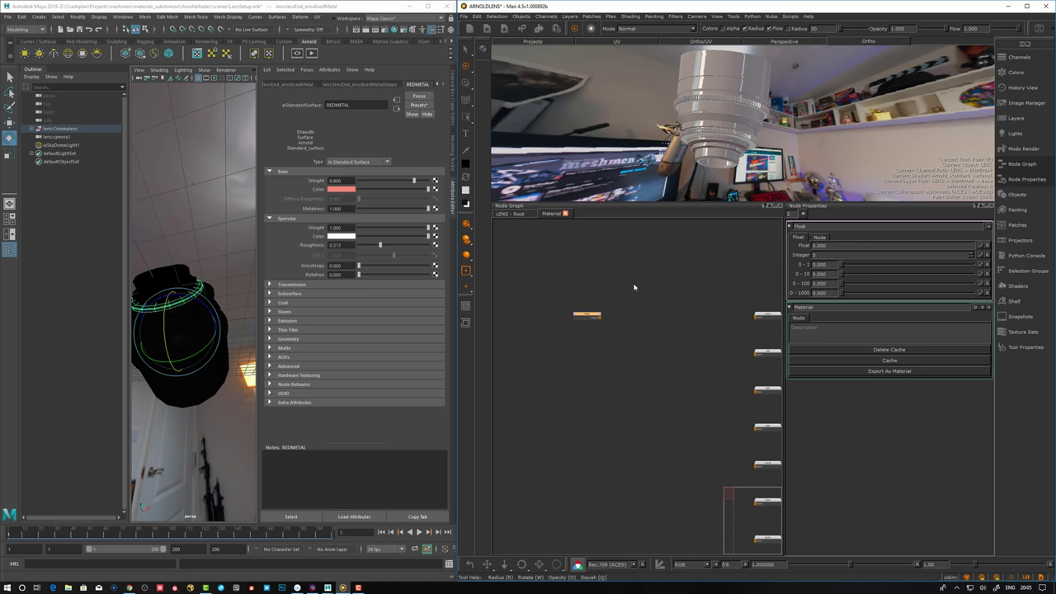
drag(597, 318, 589, 316)
click(613, 335)
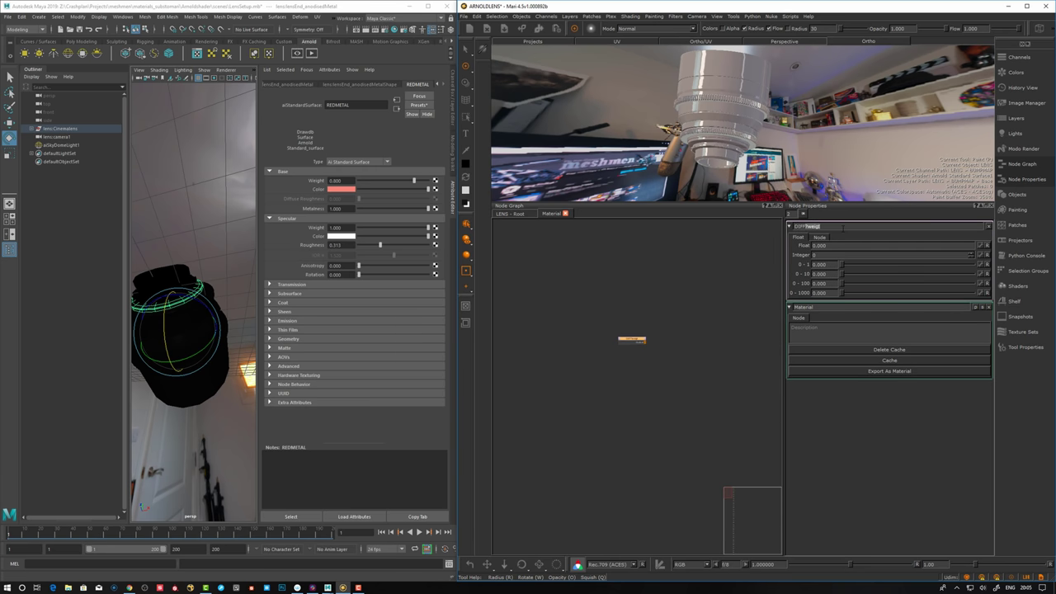
Rename the Float node DIFFweight and promote its 0 - 1 attribute as a knob on the parent Material group
key(BackSpace)
text(weight)
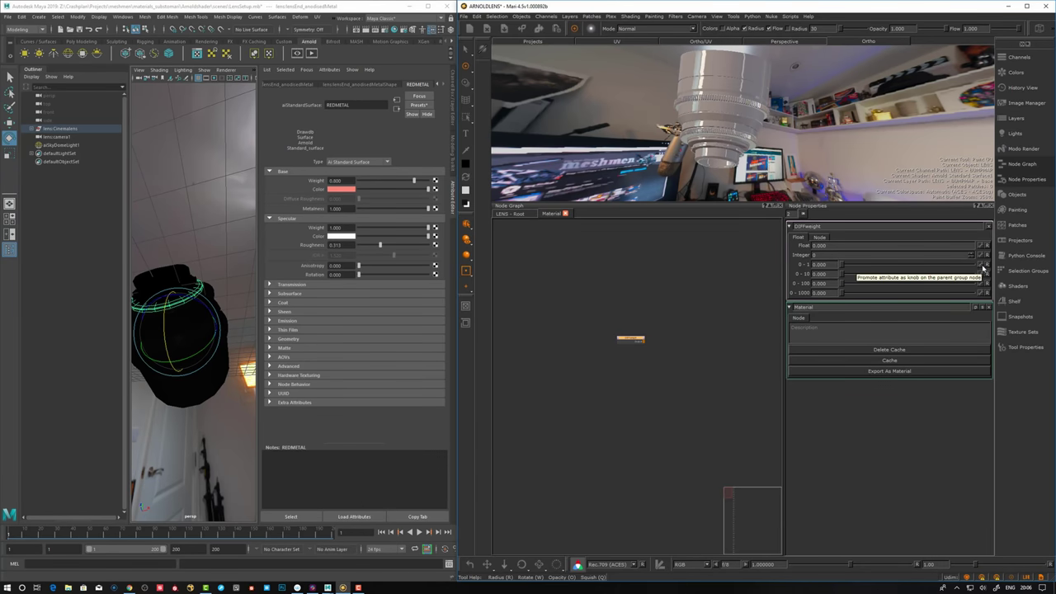
click(981, 264)
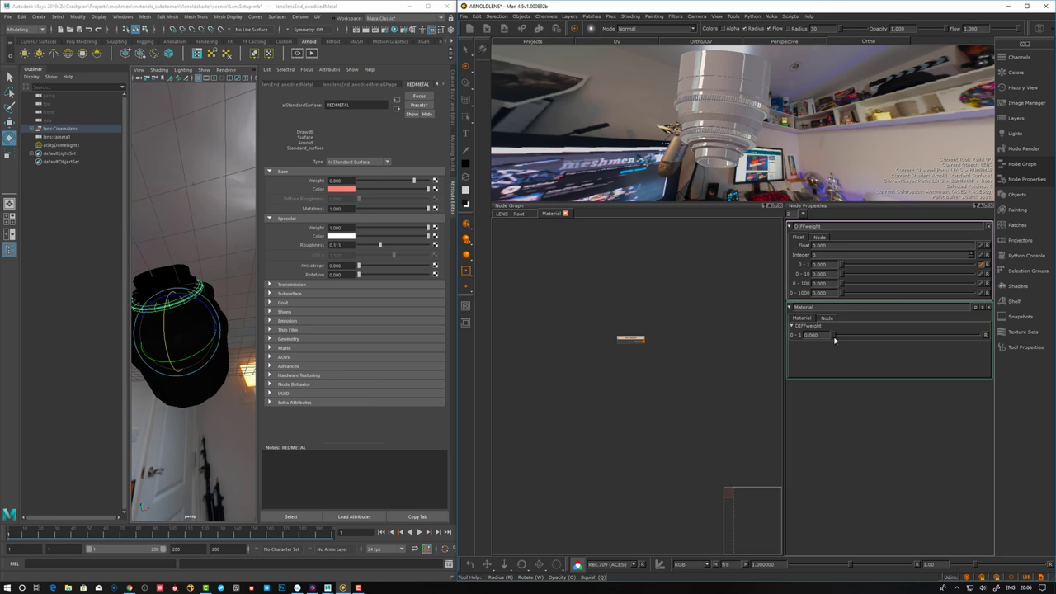
Connect DIFFweight to the first output node and set its 0 - 1 value to 0.800, matching REDMETAL's base weight in Maya
middle_drag(679, 363, 622, 363)
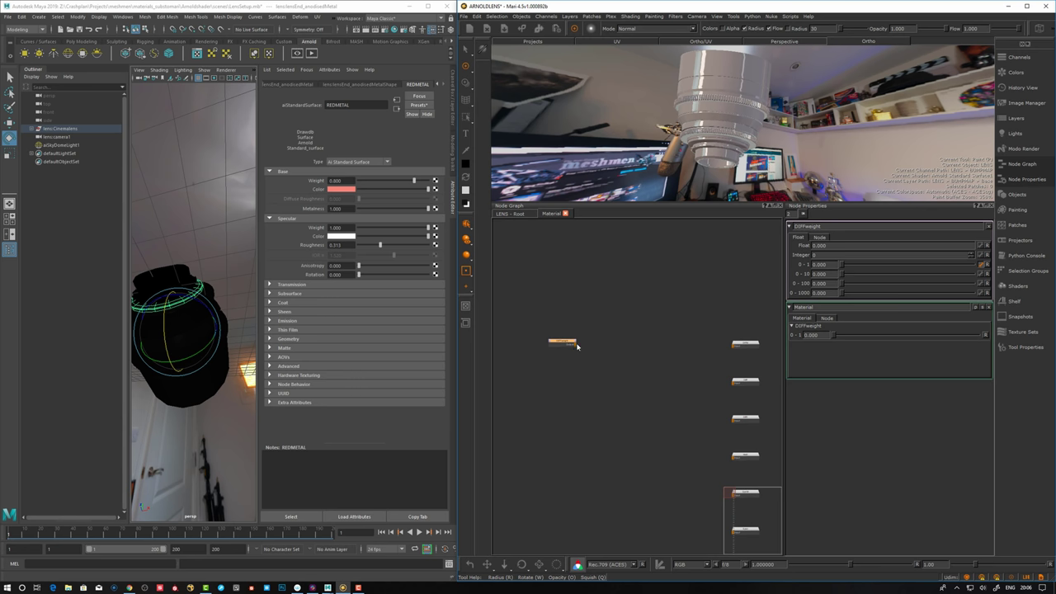
drag(575, 346, 734, 346)
drag(353, 181, 328, 179)
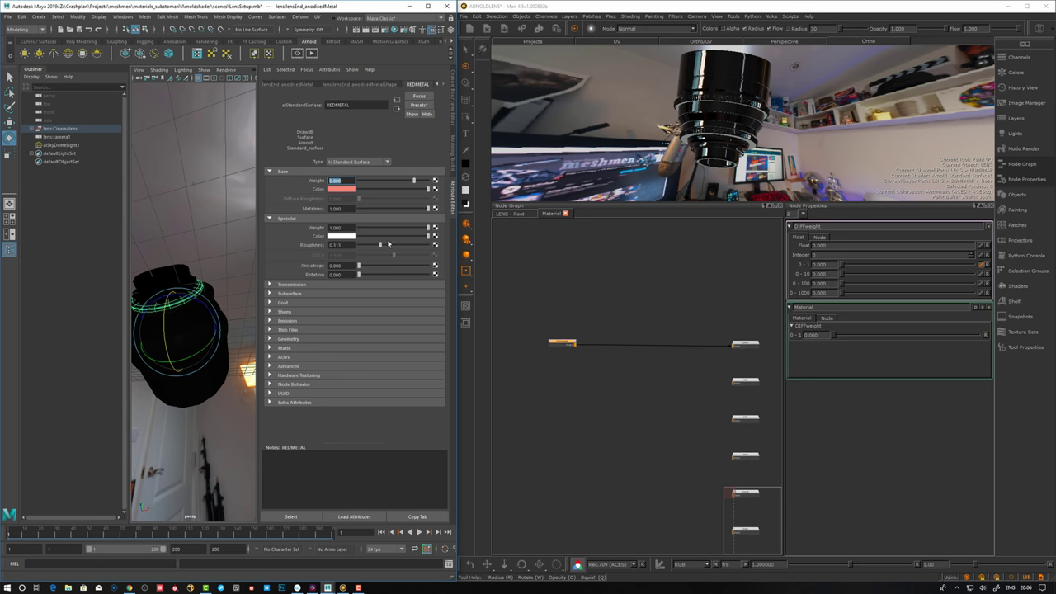
drag(555, 348, 558, 349)
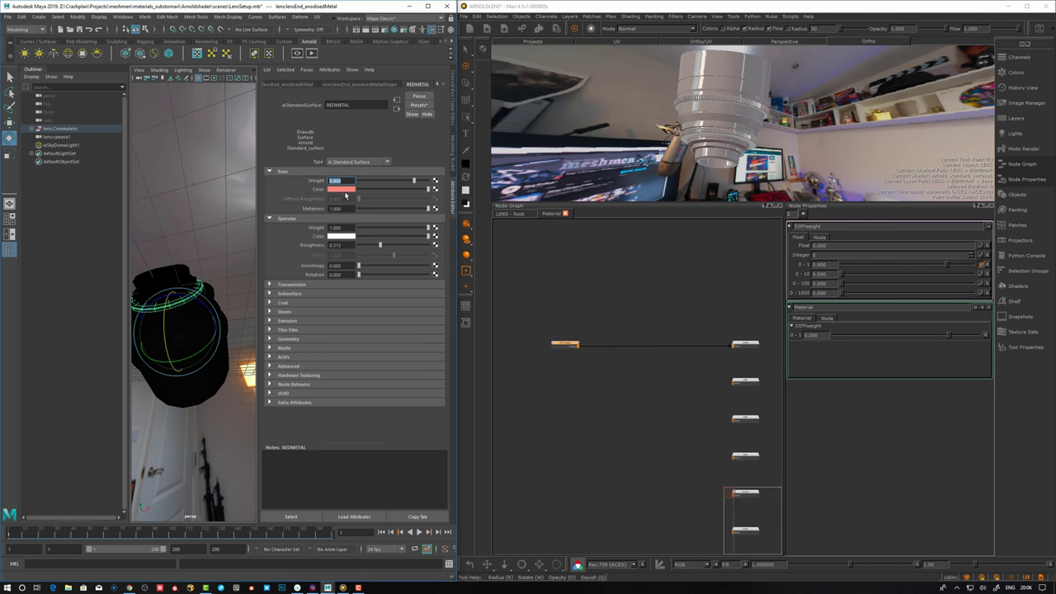
click(597, 396)
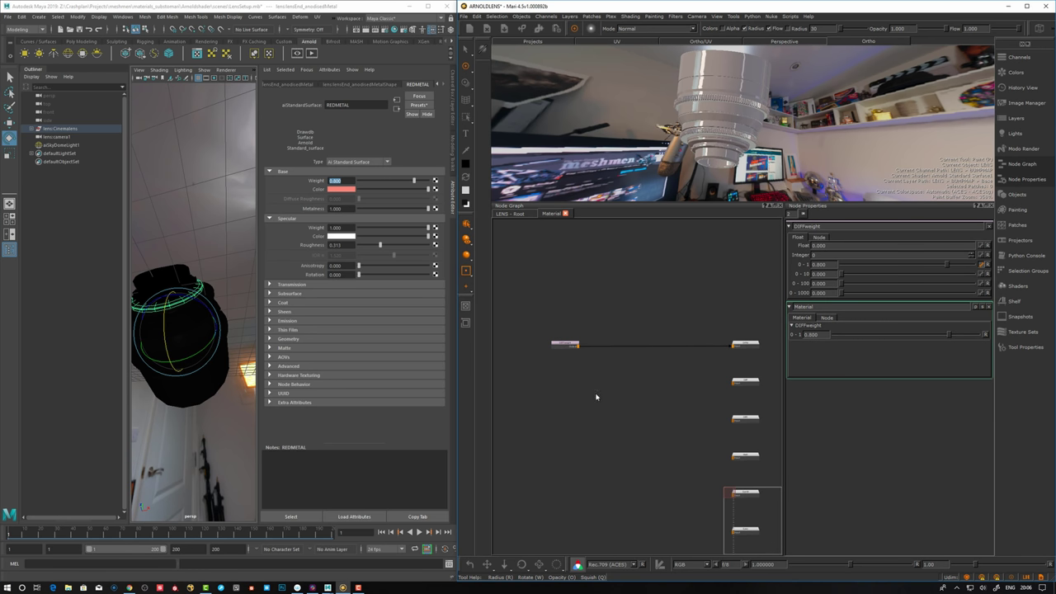
Add a Color node below DIFFweight in the Material group's network
key(Tab)
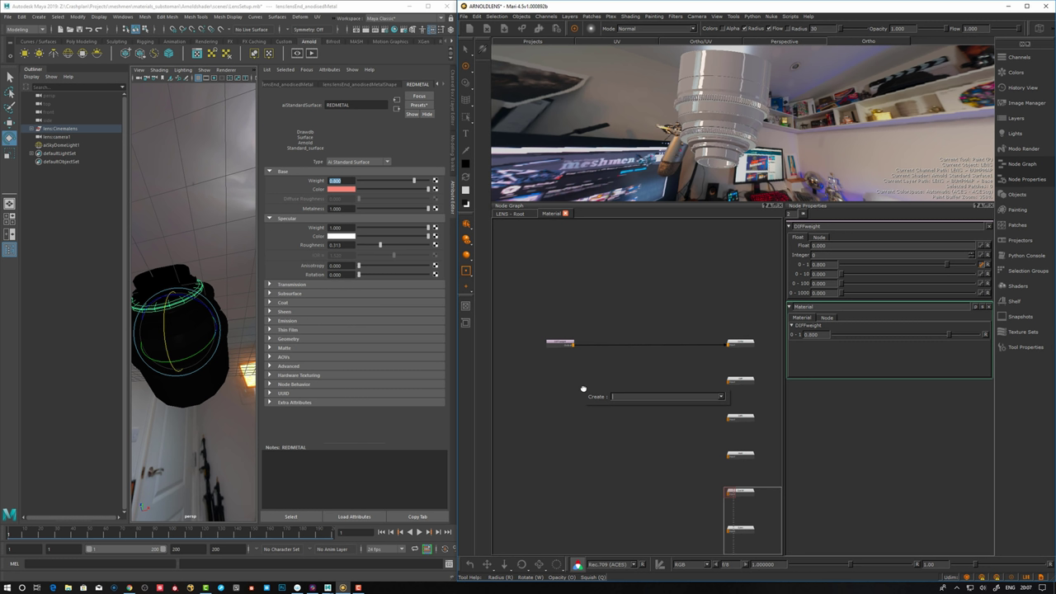
text(Color)
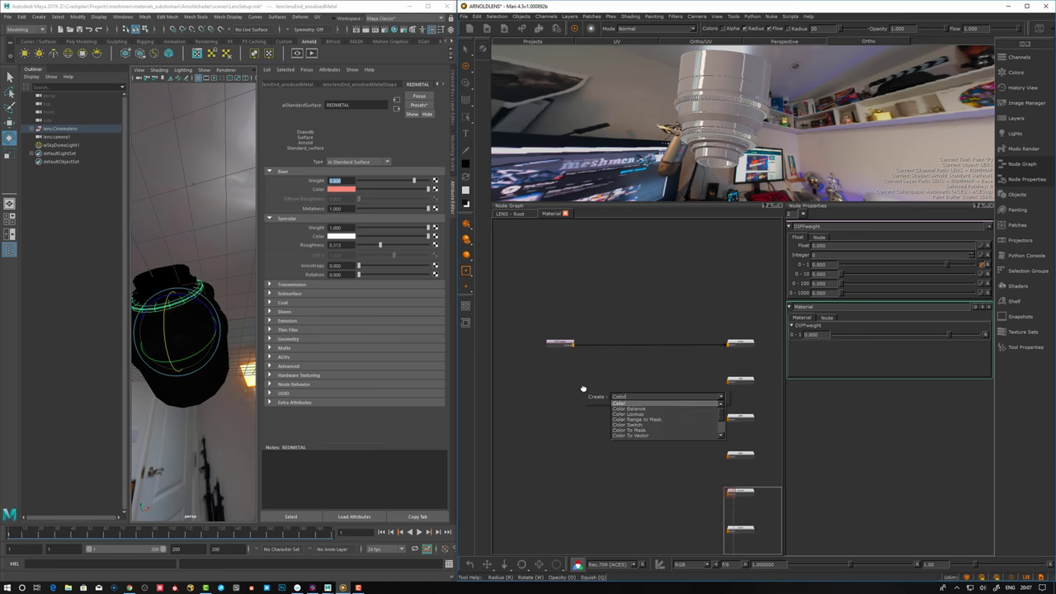
key(Return)
click(817, 245)
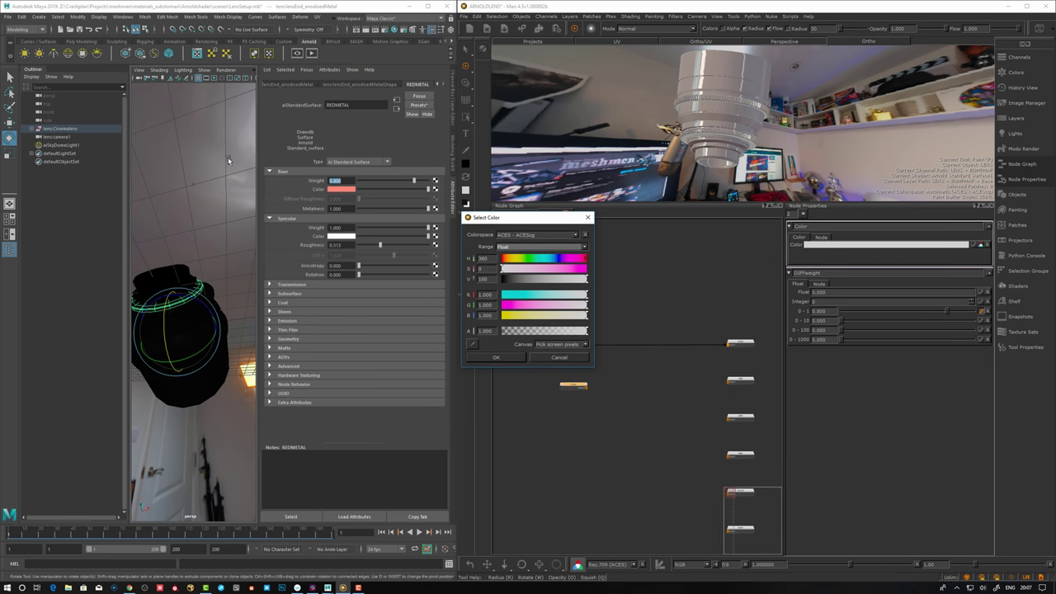
click(548, 357)
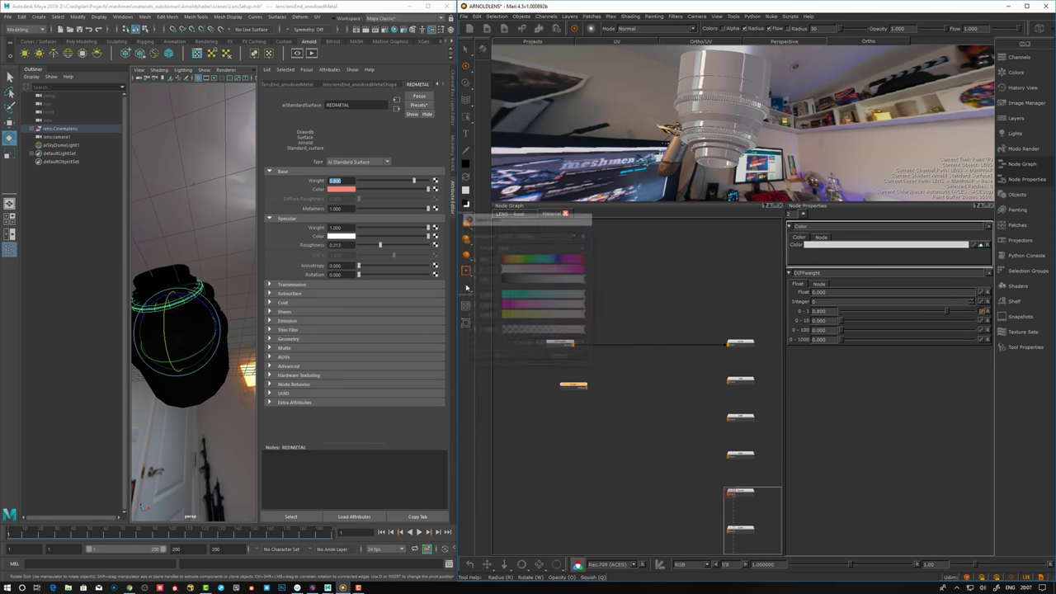
click(825, 245)
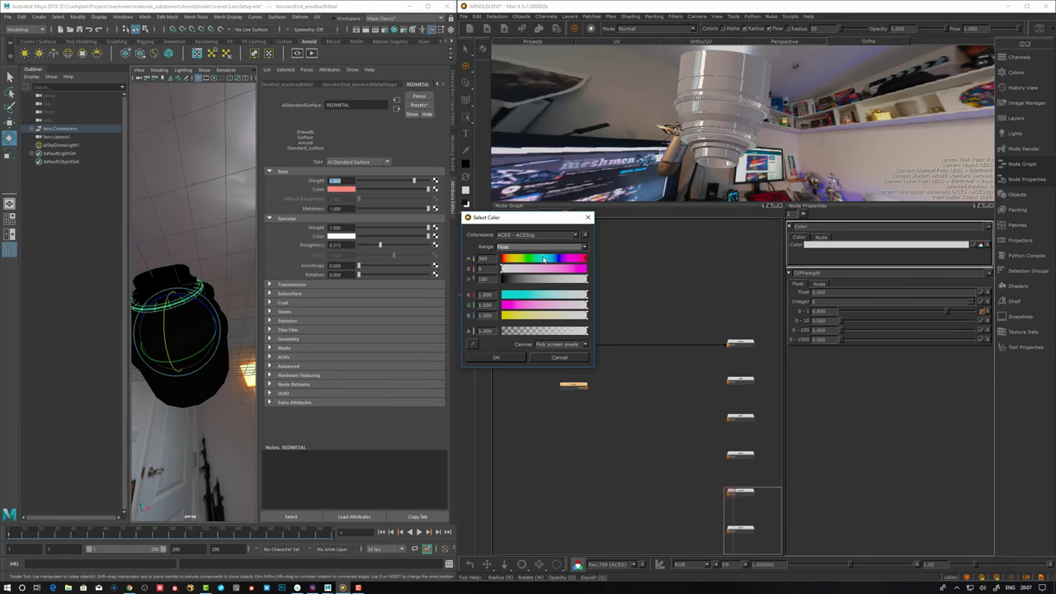
click(559, 357)
Switch to Maya and read REDMETAL's base colour components in the RGB, 0 to 1.0 range
click(340, 189)
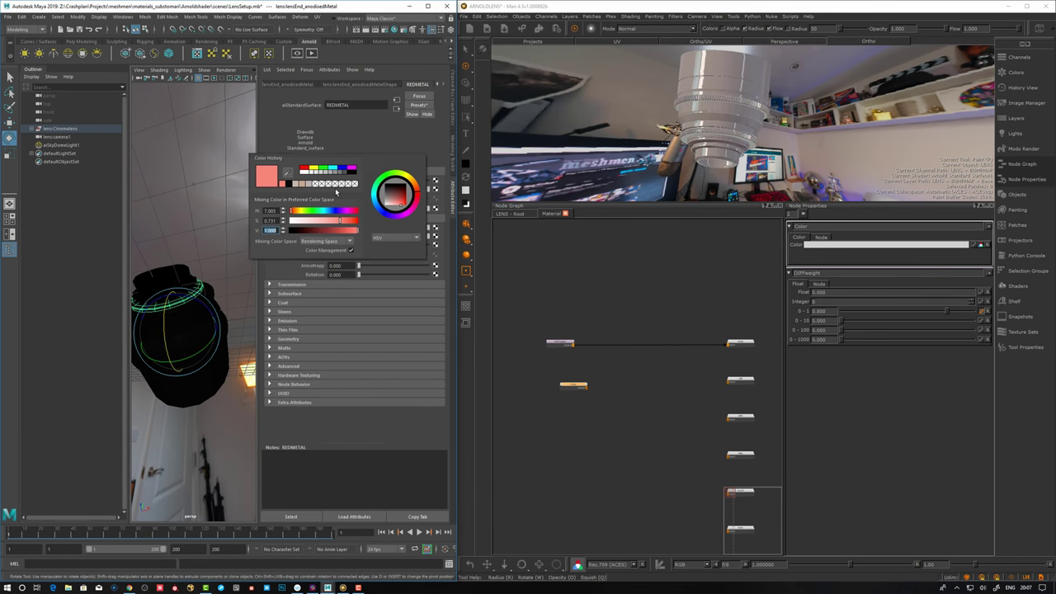
click(394, 237)
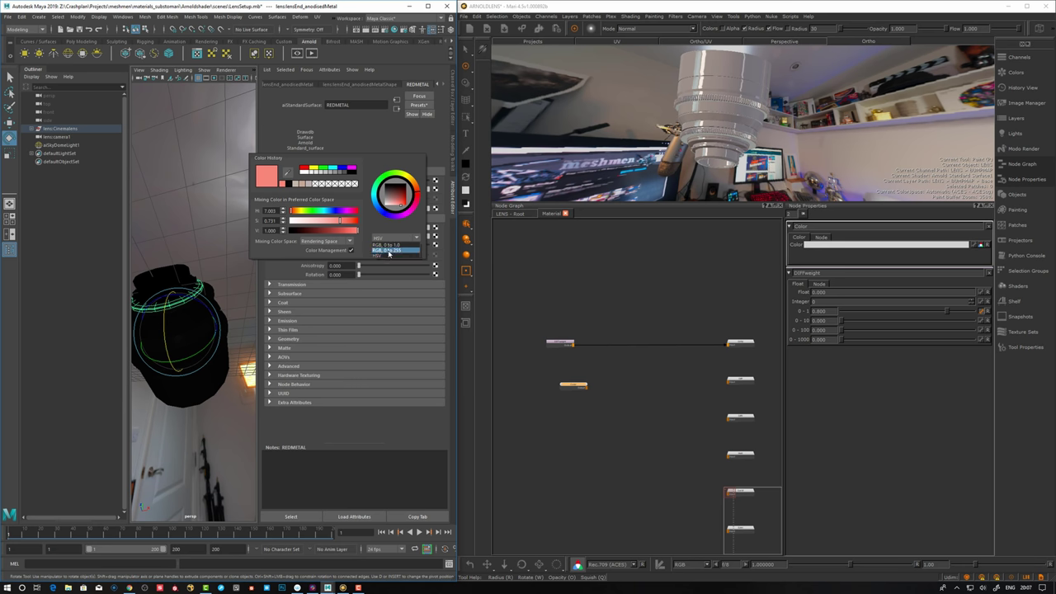
click(390, 245)
double_click(270, 211)
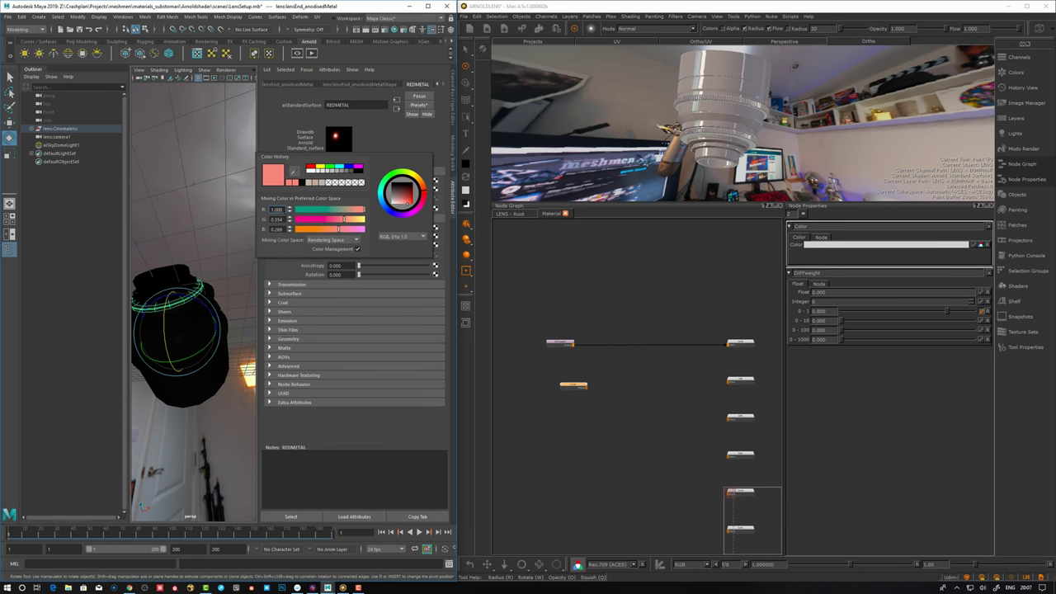
double_click(573, 386)
click(500, 354)
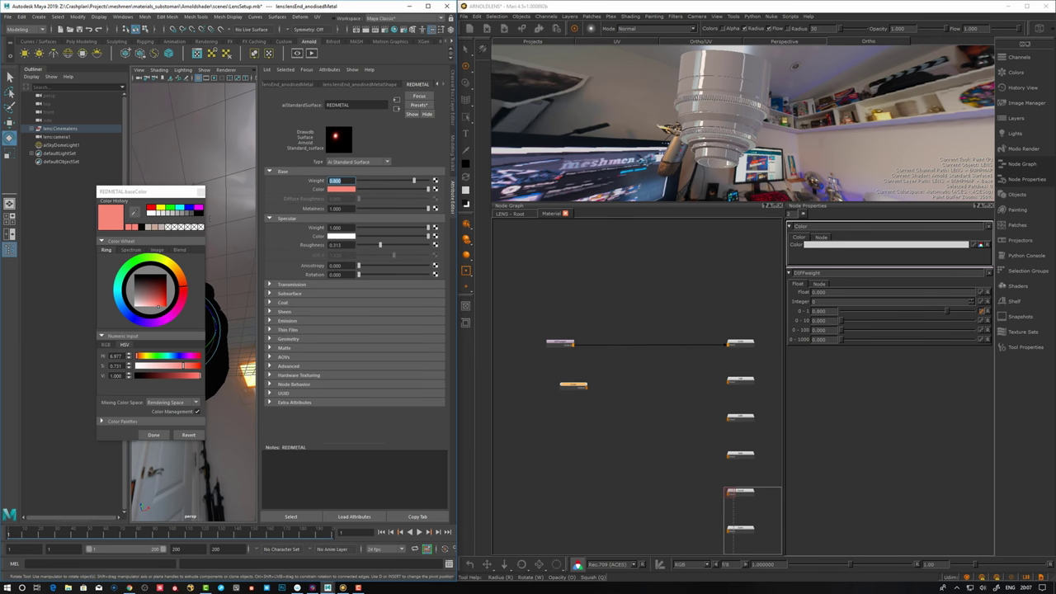
double_click(116, 366)
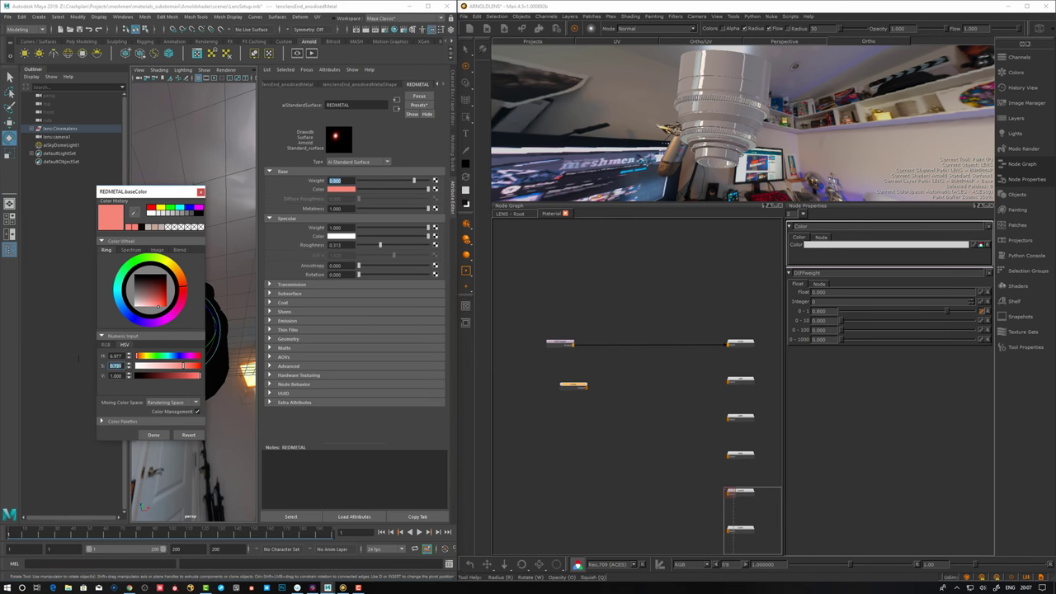
click(143, 436)
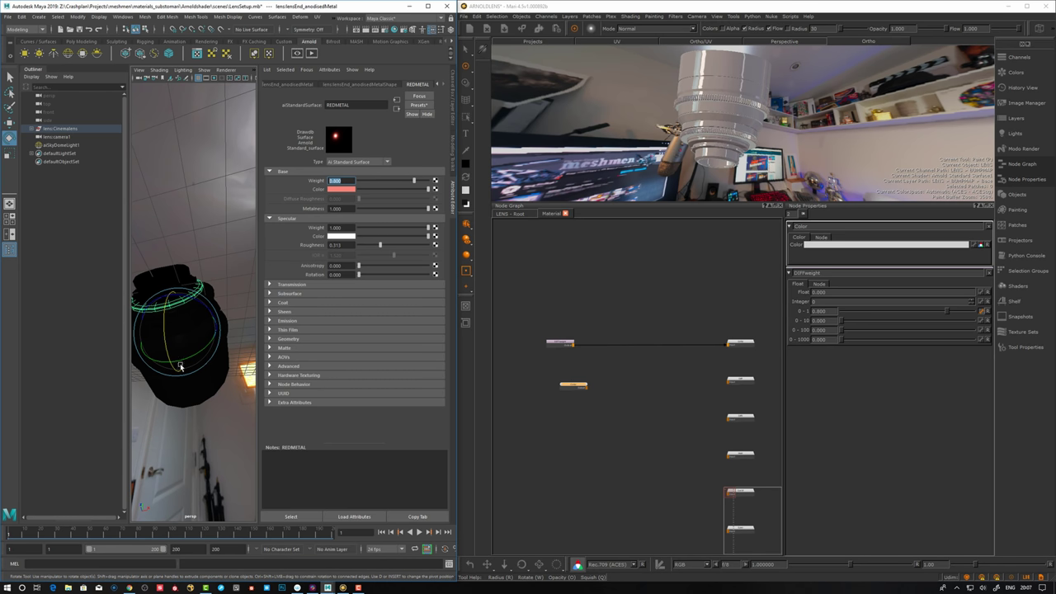
In Mari, set the Color node to RGB 1.000, 0.354, 0.269 and connect it to the second output node
drag(578, 391, 564, 385)
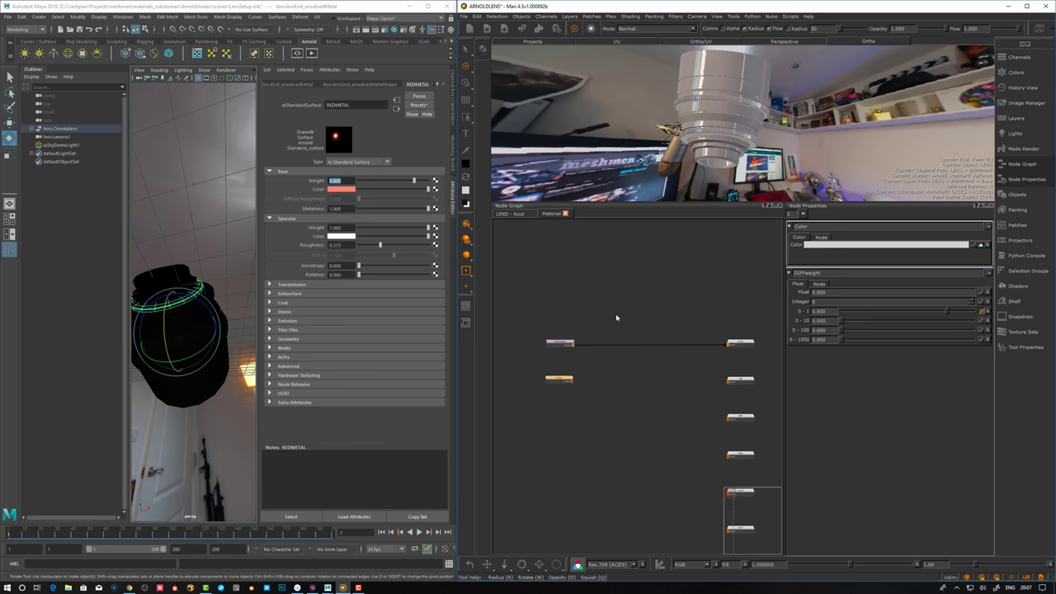
double_click(560, 381)
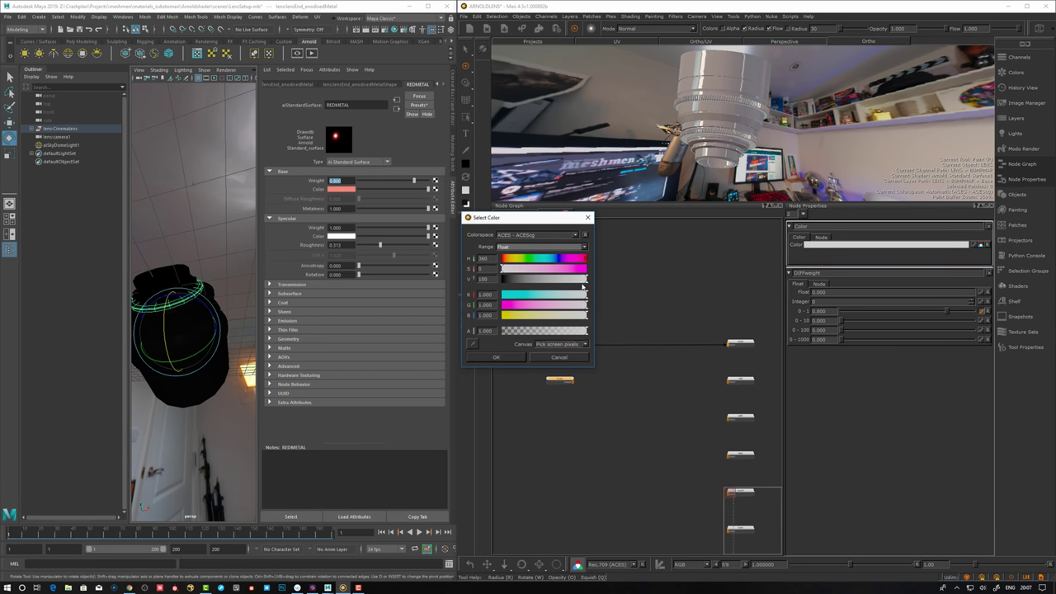
double_click(485, 305)
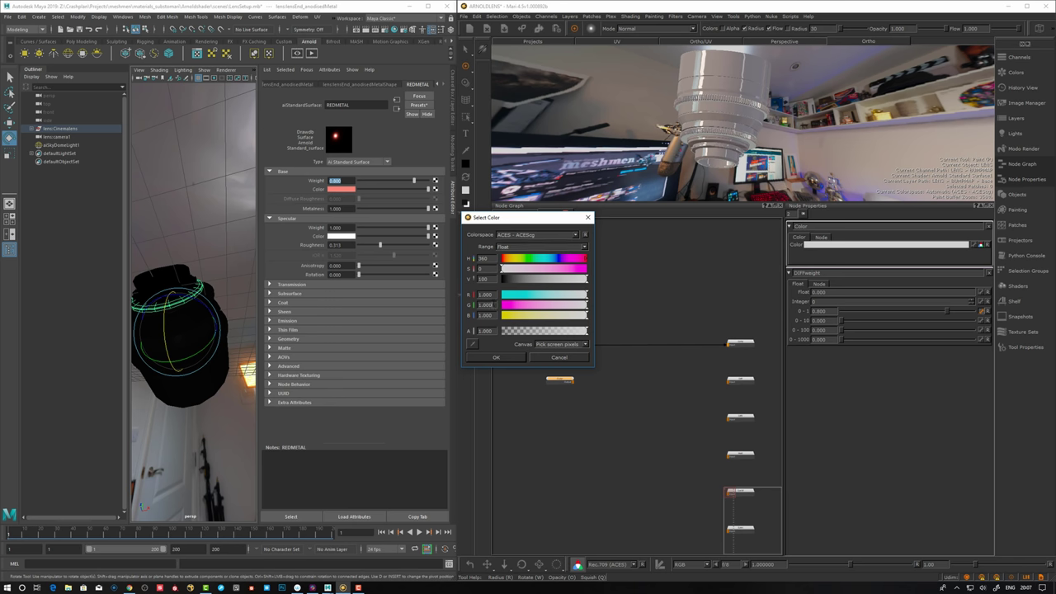
text(0.733)
key(Return)
click(828, 245)
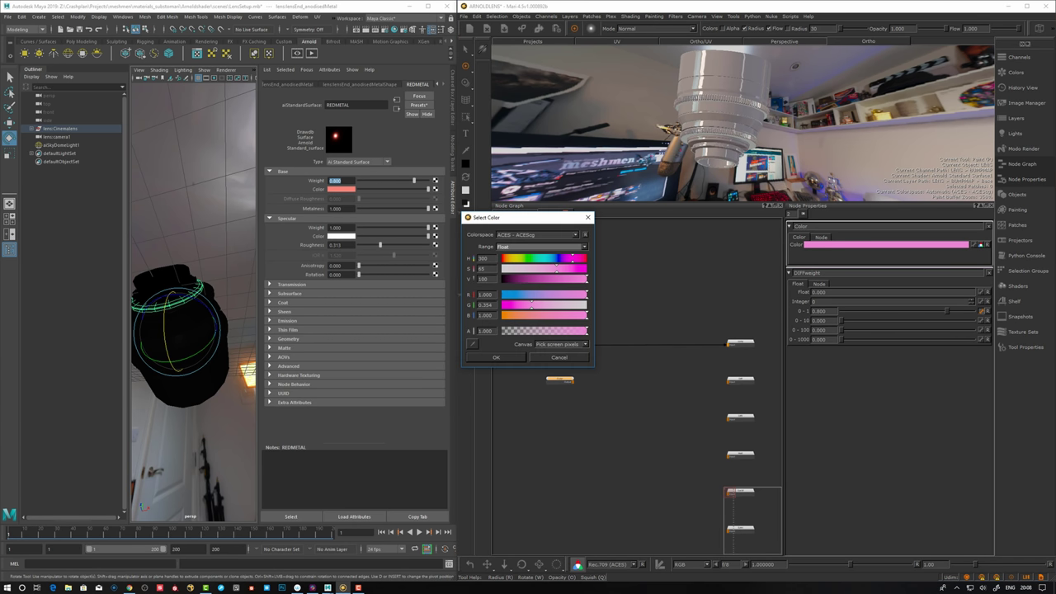
double_click(492, 315)
text(0.354)
key(Return)
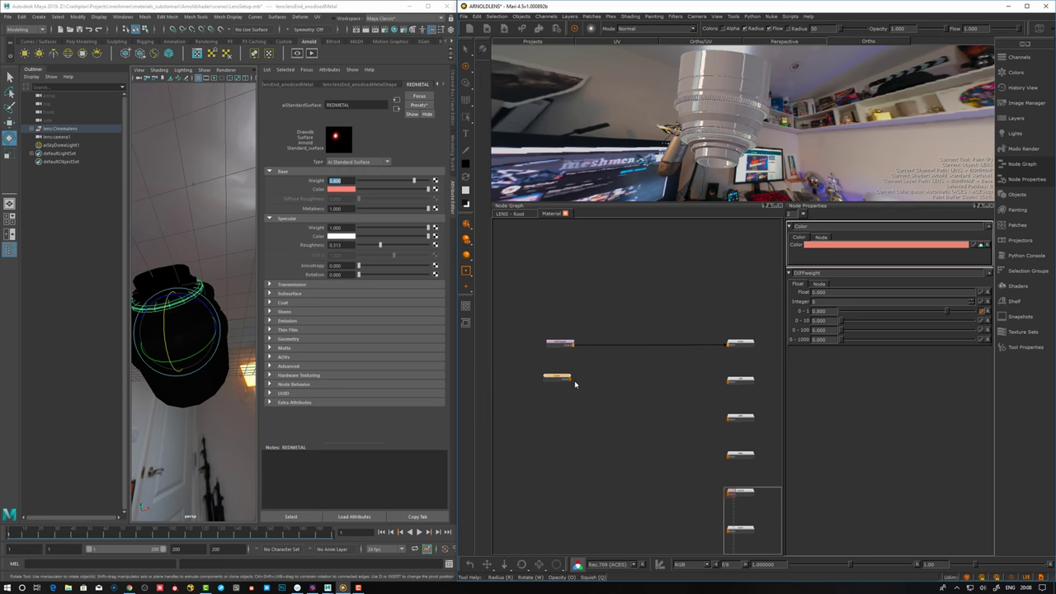
drag(571, 378, 729, 383)
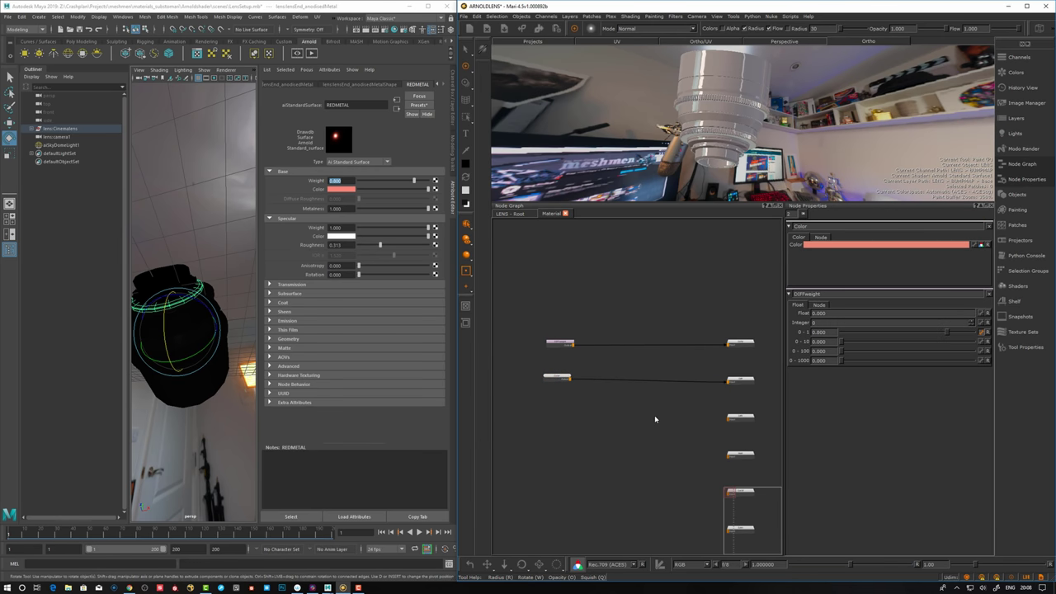
Add another Float node below the Color node in the Material group's network
key(Tab)
text(float)
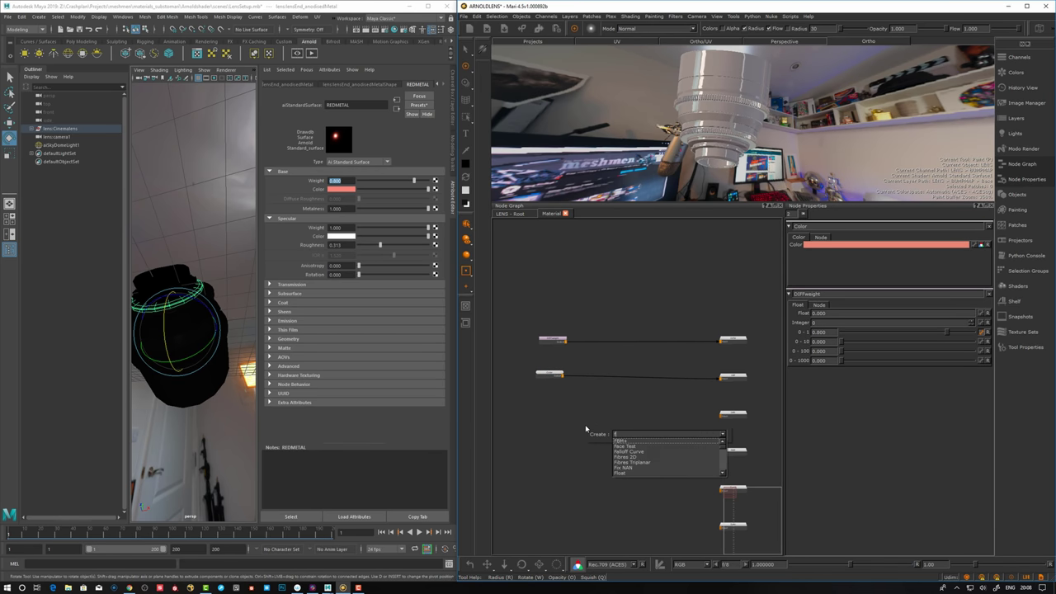
key(Return)
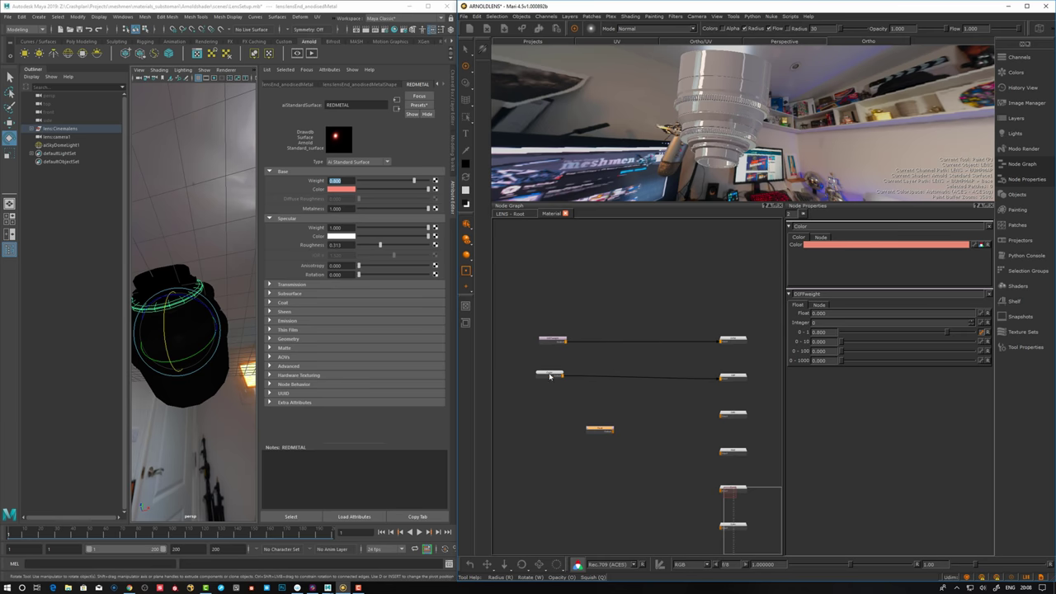
Set the new Float node's 0 - 1 value to 1.000 and connect it to the metalness output node
click(547, 375)
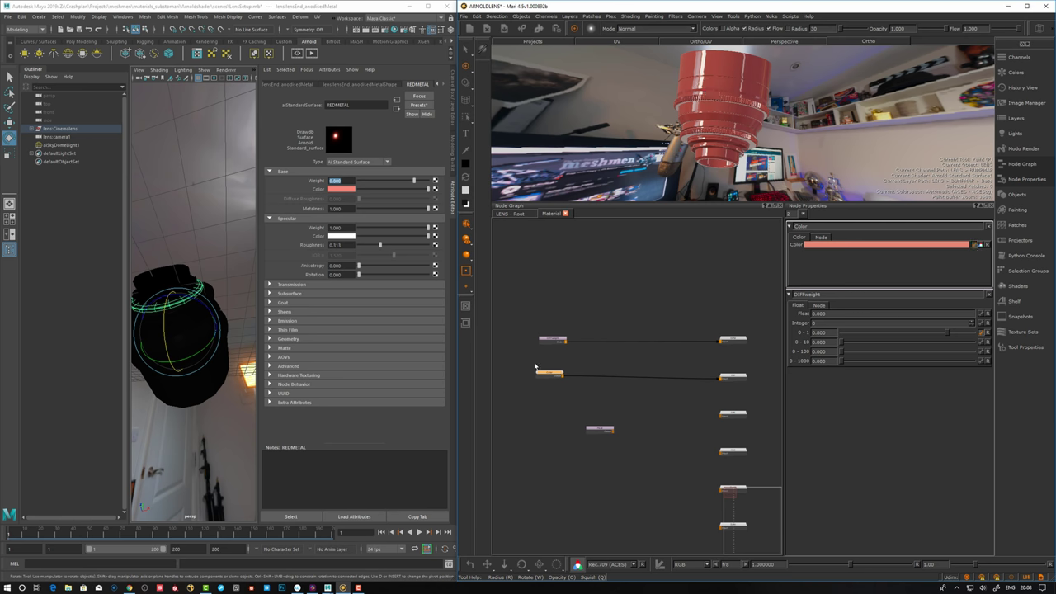
scroll(688, 386, up, 2)
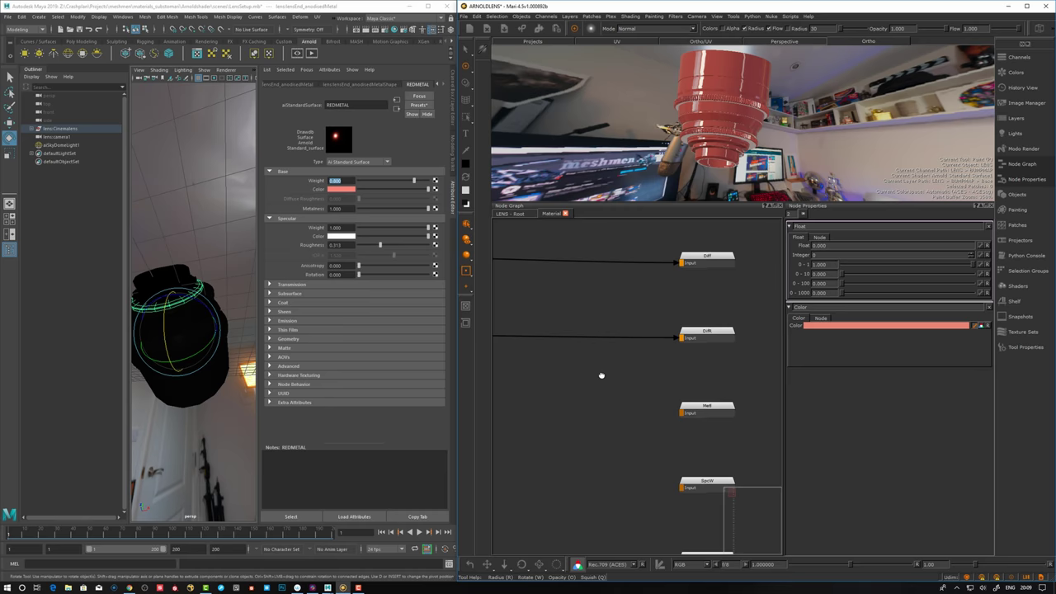
middle_drag(601, 375, 682, 385)
scroll(683, 384, down, 3)
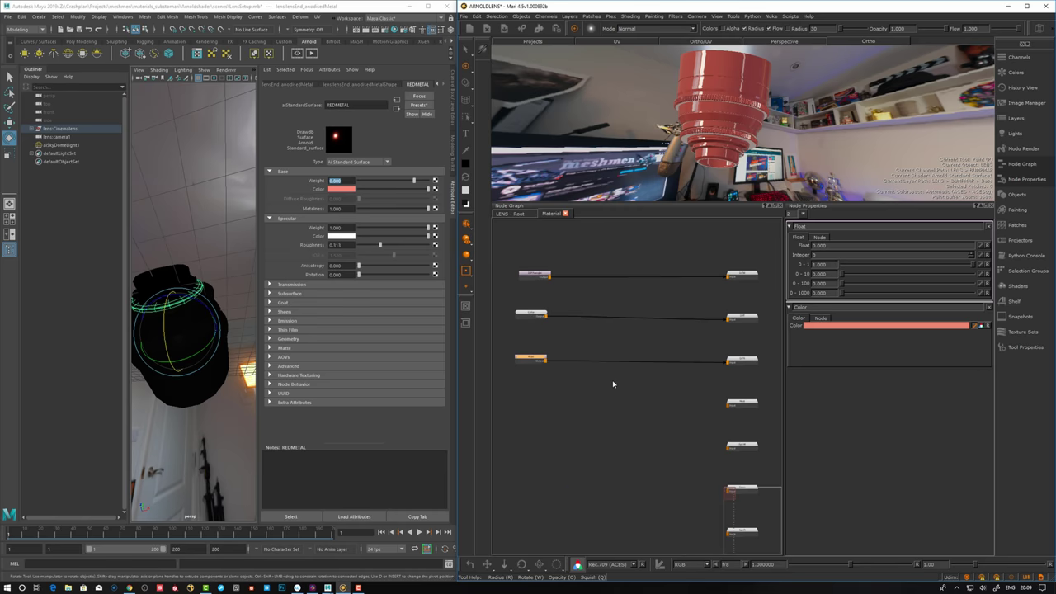
drag(529, 363, 538, 410)
scroll(650, 391, up, 2)
middle_drag(733, 403, 689, 393)
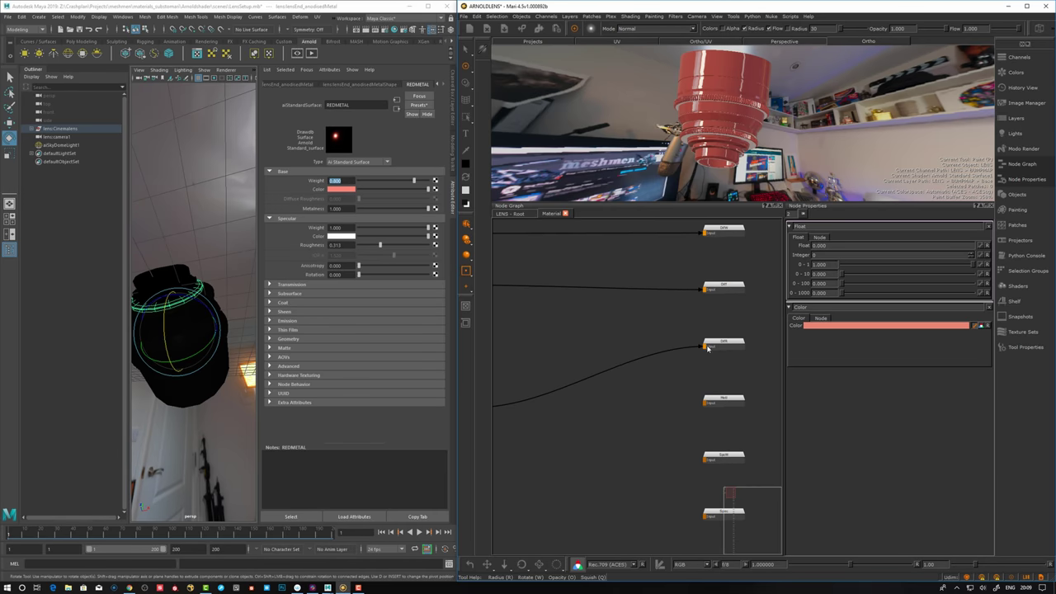
drag(698, 349, 705, 402)
Rename the Float node METALNESS and the Color node DIFCOL, lining both up with their output nodes
middle_drag(624, 386, 672, 391)
alt+drag(667, 193, 650, 188)
middle_drag(532, 403, 564, 405)
drag(564, 405, 537, 397)
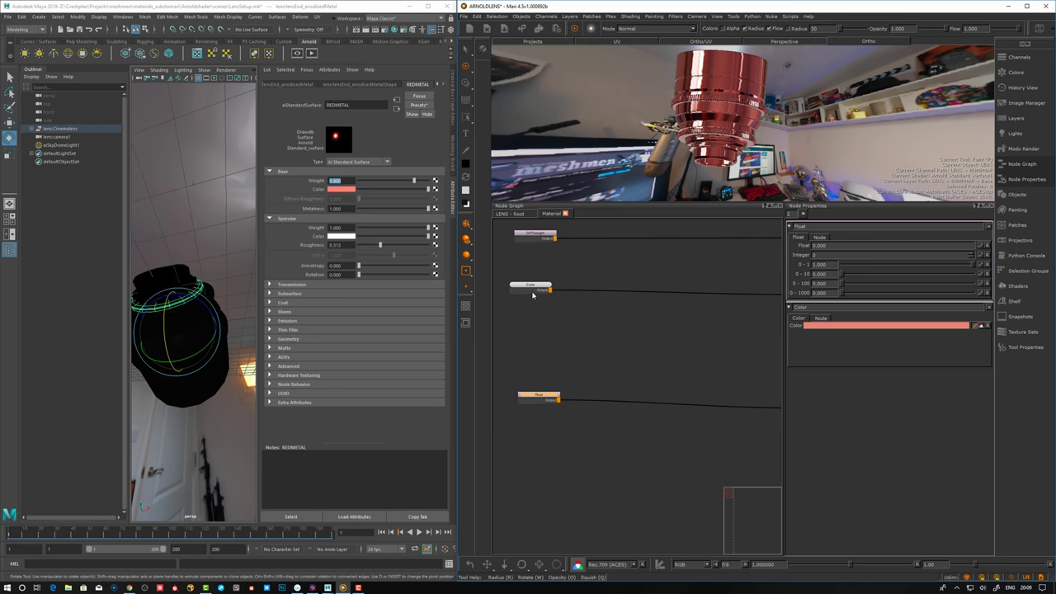
drag(532, 293, 533, 291)
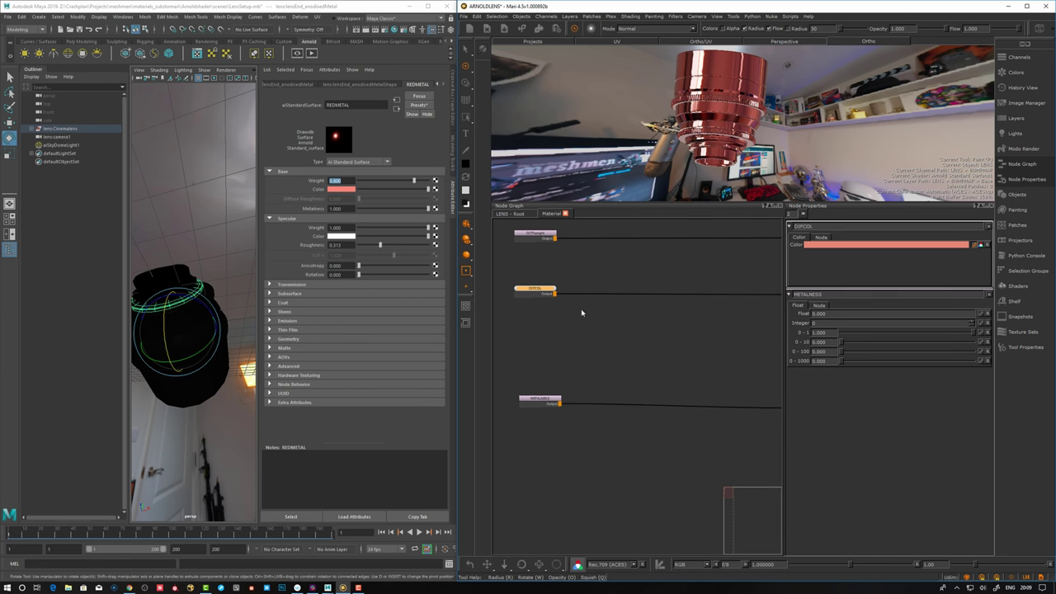
drag(534, 292, 535, 296)
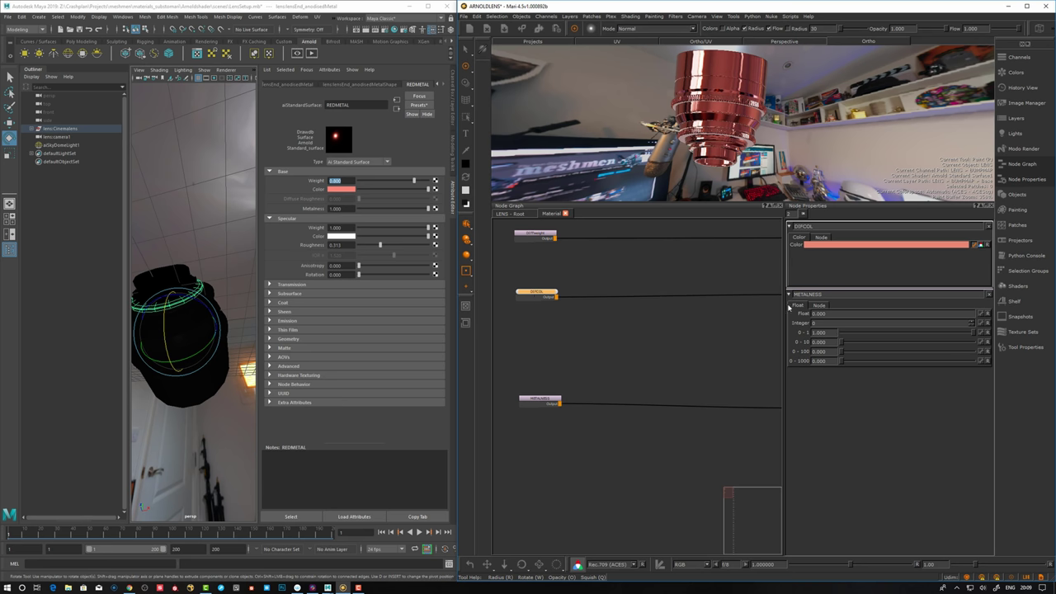
click(558, 414)
click(550, 399)
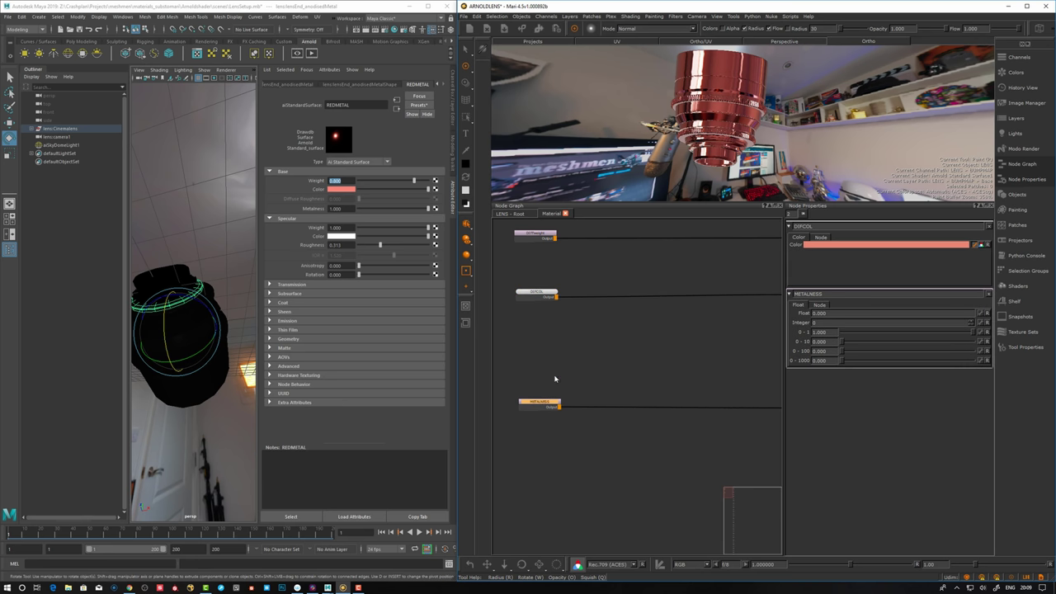
Review the Material group's promoted parameters from the LENS root graph
click(510, 214)
click(557, 259)
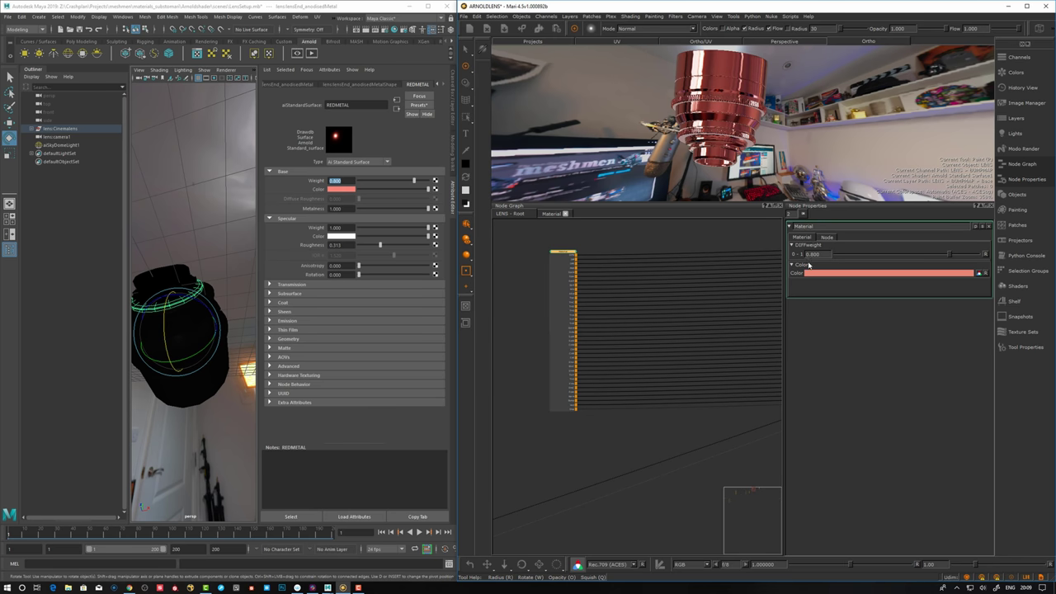
drag(557, 256, 559, 254)
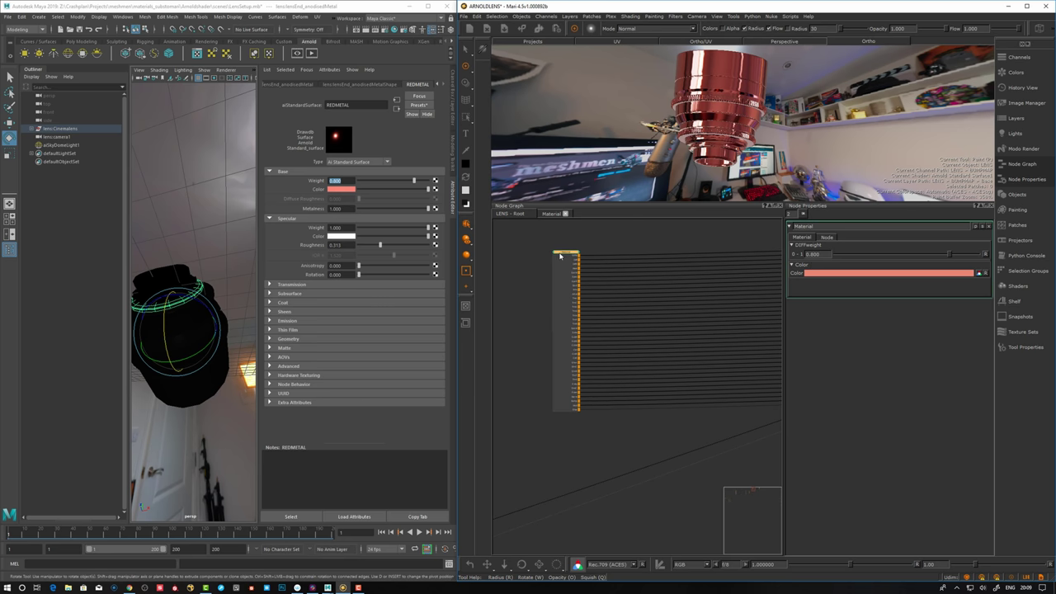
Inside the Material group, promote DIFCOL's colour again and also promote METALNESS's 0 - 1 value
click(546, 217)
double_click(536, 293)
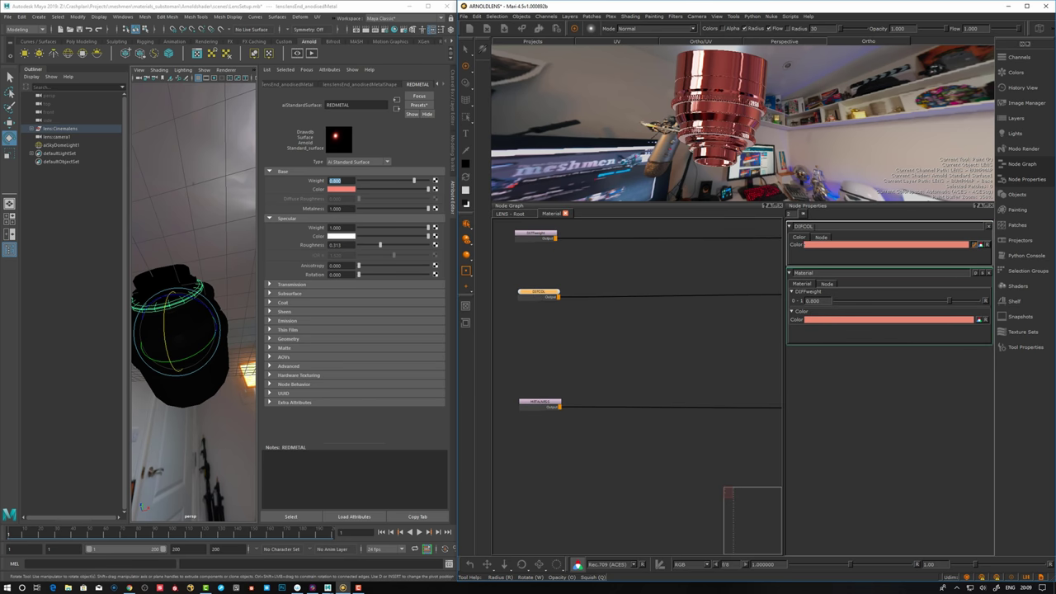
click(974, 245)
middle_drag(523, 299, 522, 332)
double_click(536, 437)
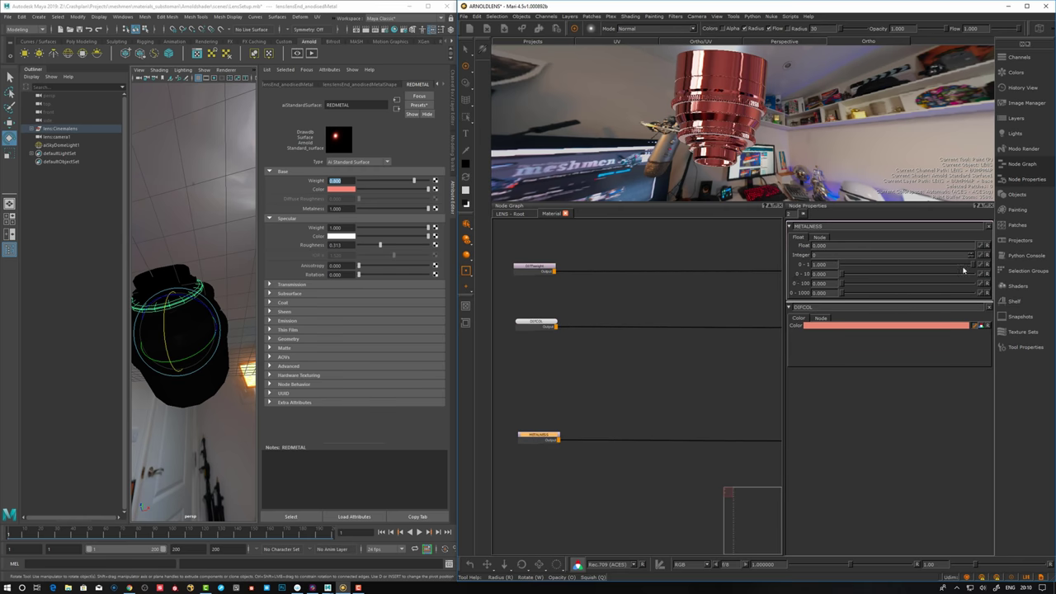
click(575, 428)
Copy REDMETAL's specular roughness value in Maya and add a Float node below METALNESS in Mari's Material group
key(f)
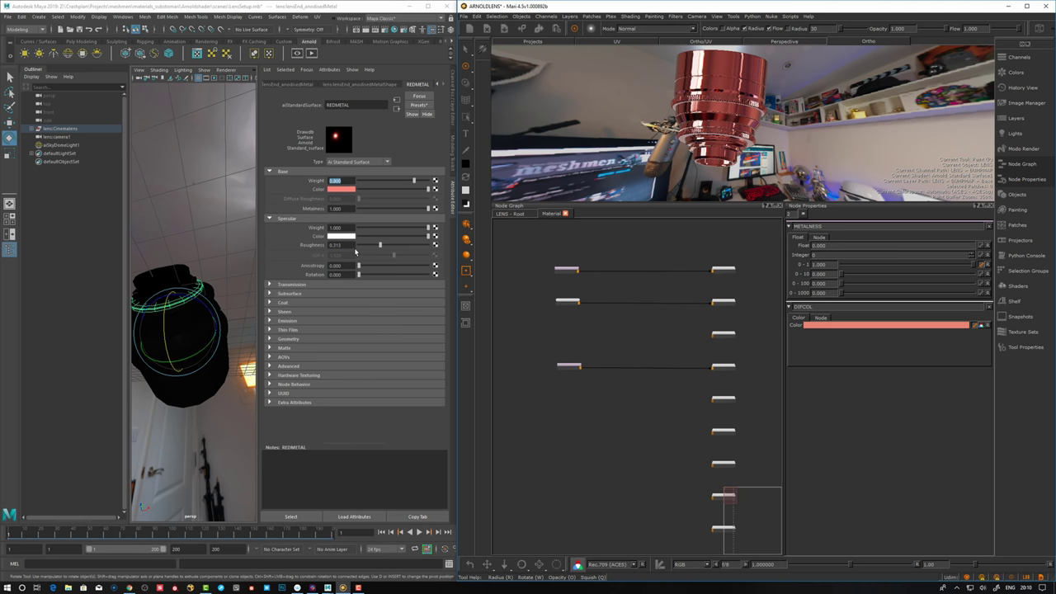
drag(350, 245, 287, 245)
click(551, 412)
scroll(560, 376, up, 2)
key(Tab)
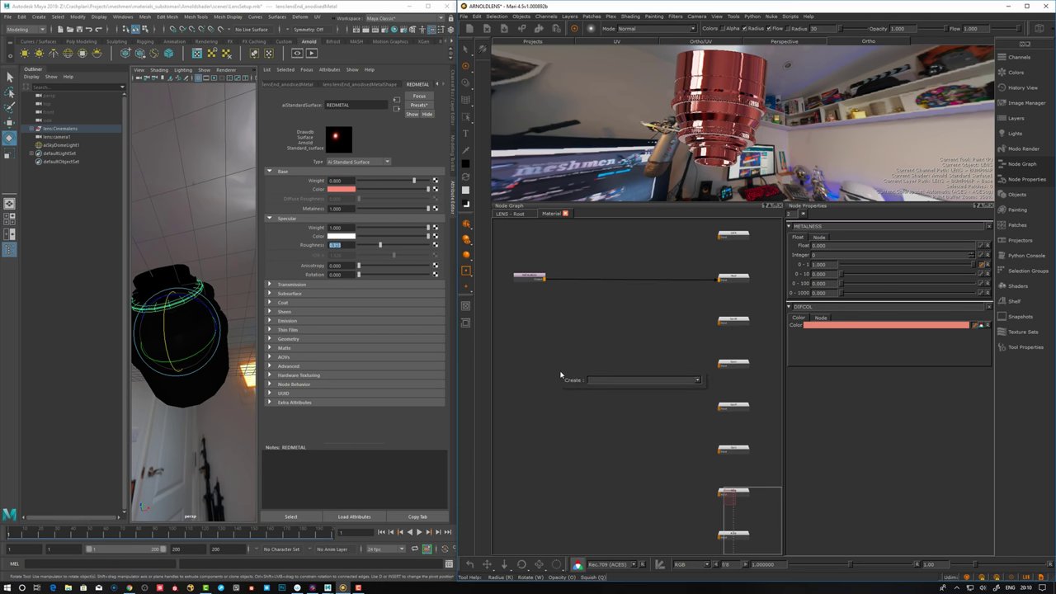
text(flo)
key(Return)
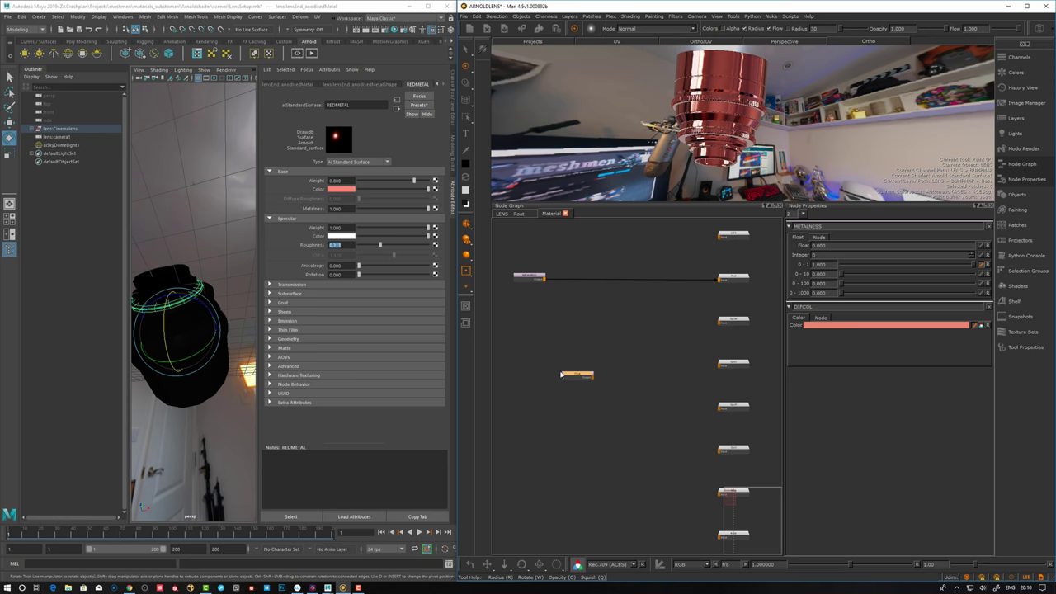
drag(577, 379, 537, 369)
scroll(589, 376, up, 1)
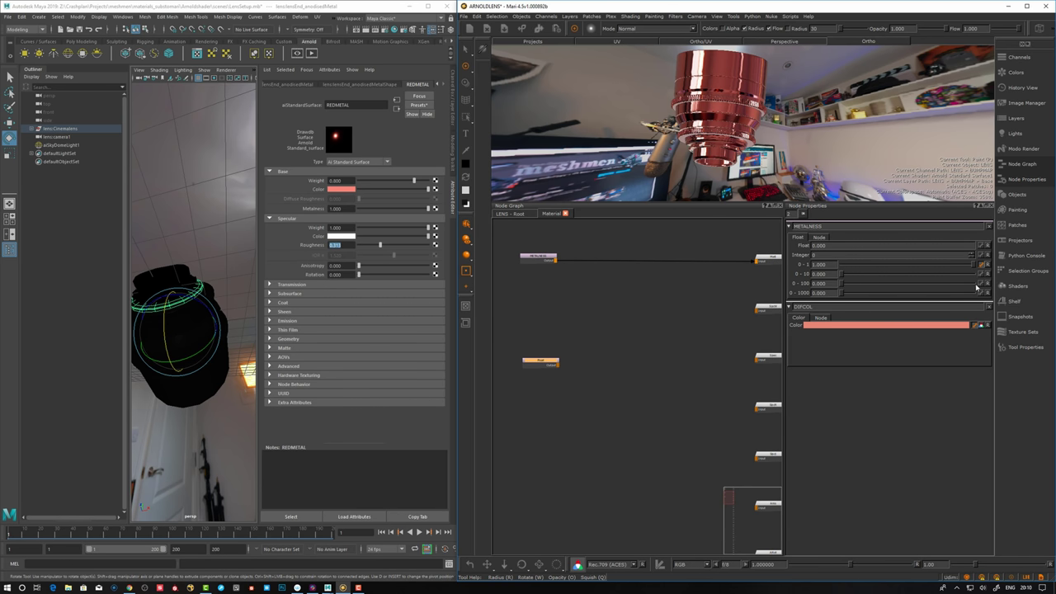
Name the Float node SPECR with a 0 - 1 value of 0.313 and connect it to the specular roughness output
drag(534, 363, 682, 390)
scroll(535, 361, down, 1)
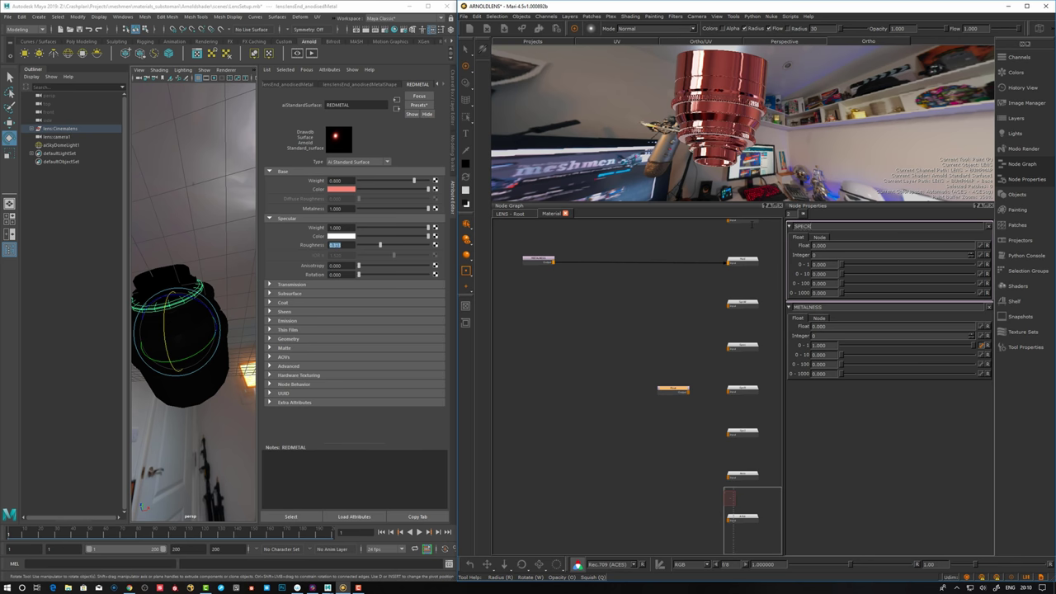
drag(688, 393, 749, 394)
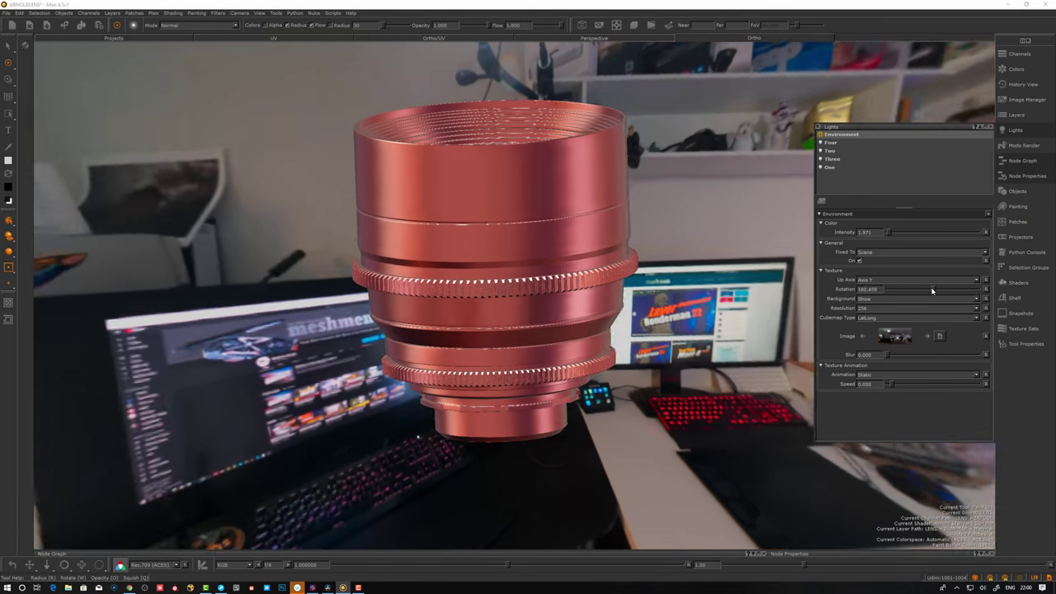
Rotate the environment light slightly and examine the red metal's reflections on the lens from different angles
mouse_move(933, 288)
mouse_down()
mouse_move(920, 290)
mouse_move(932, 289)
mouse_up()
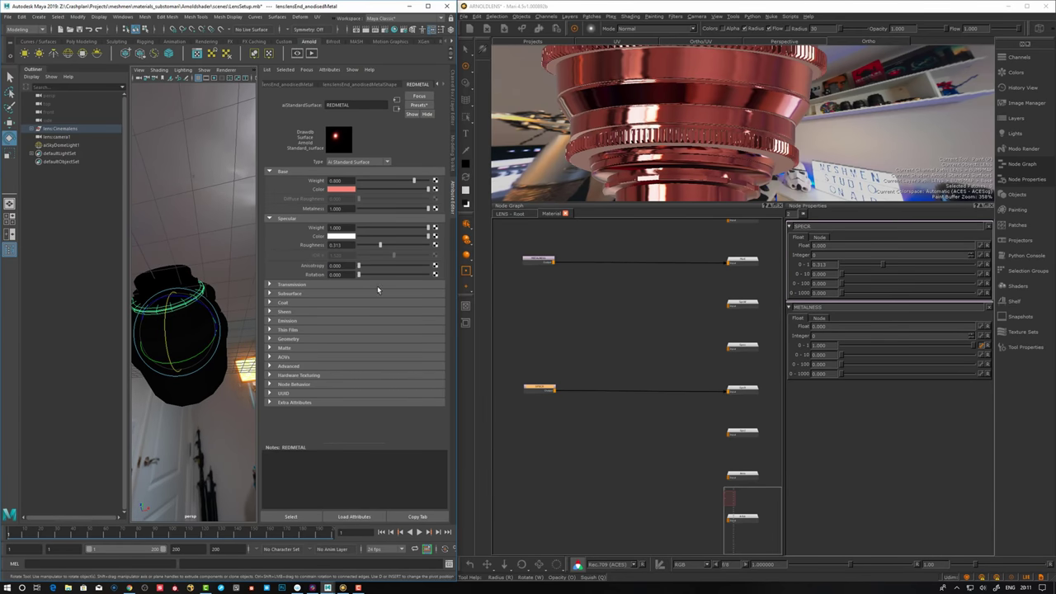
drag(540, 388, 537, 388)
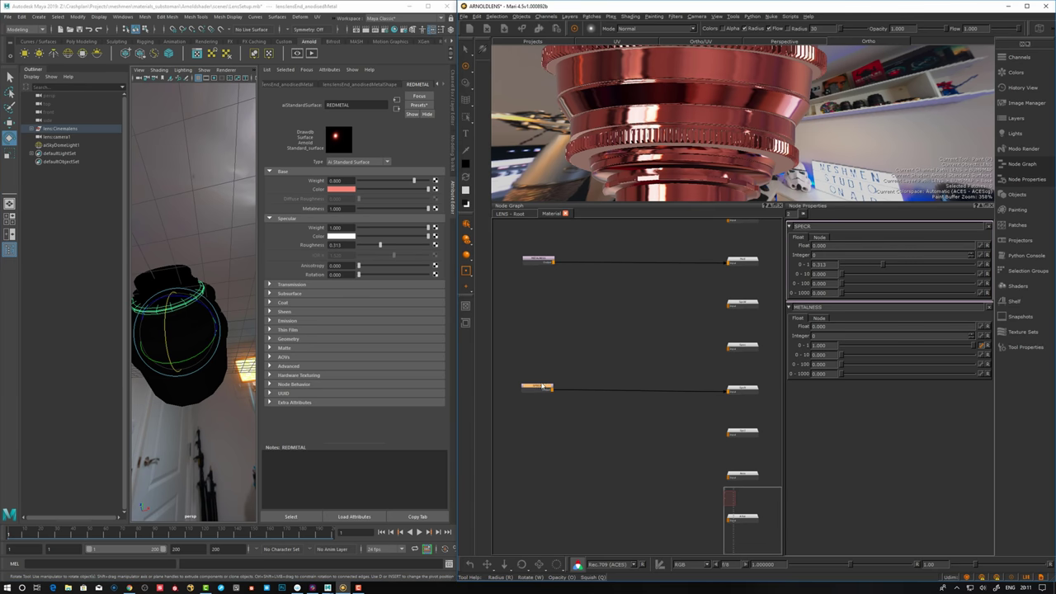
alt+drag(674, 171, 677, 132)
alt+right_drag(677, 132, 635, 149)
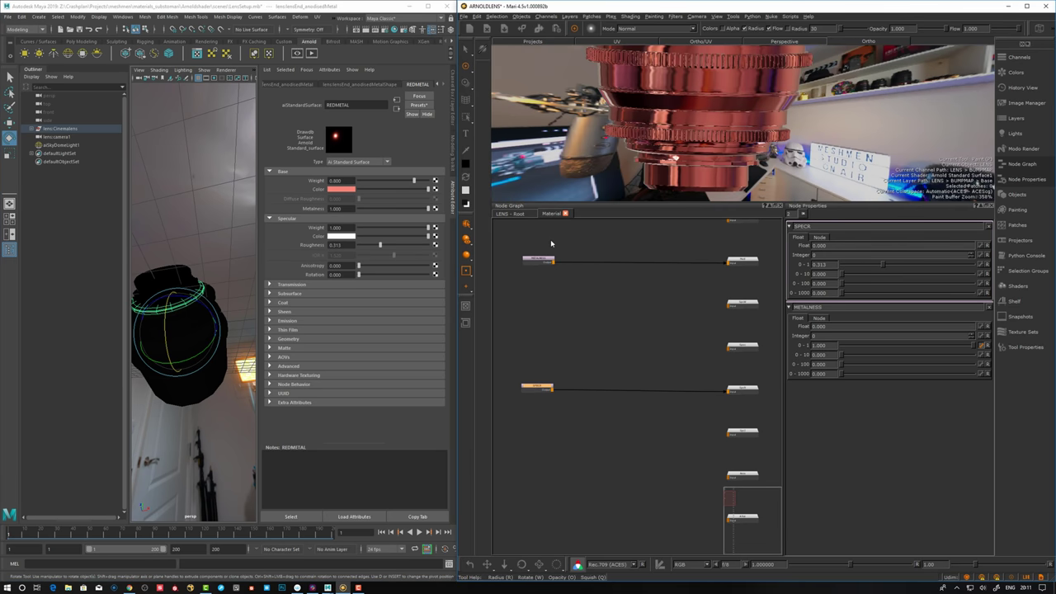
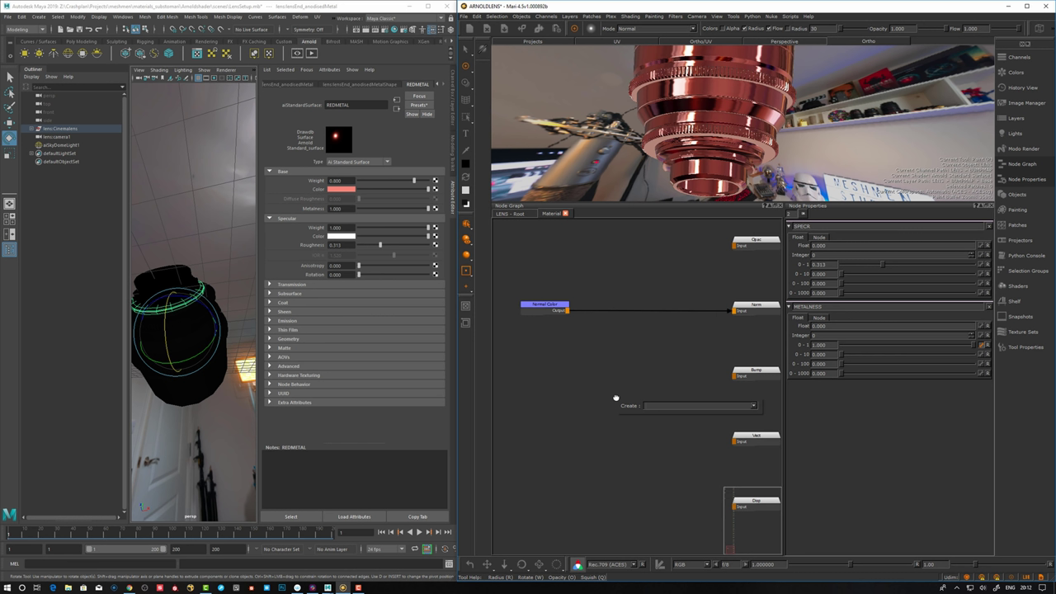
text(col)
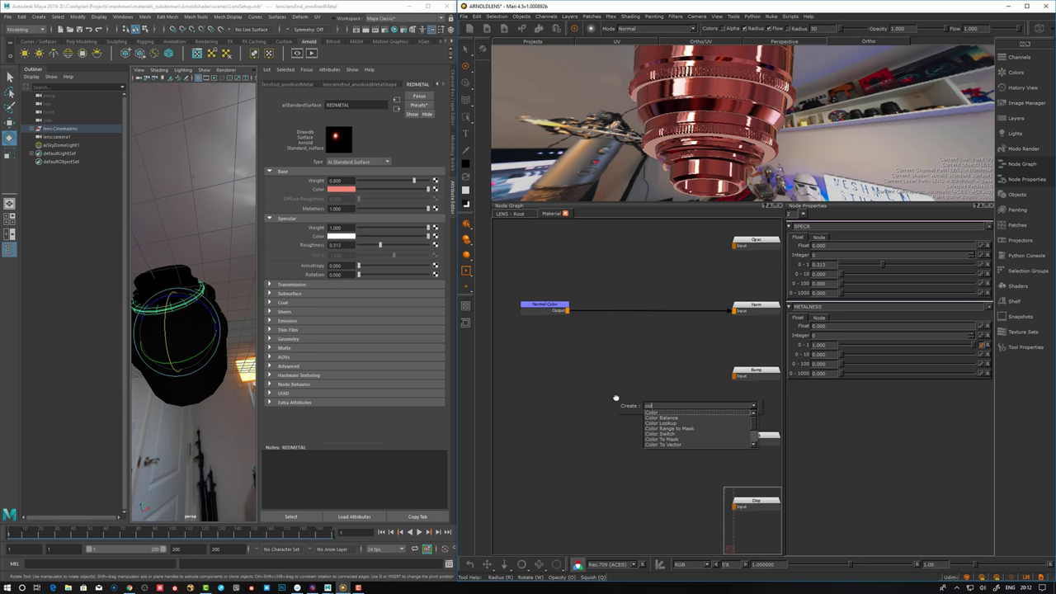
key(Down)
key(Return)
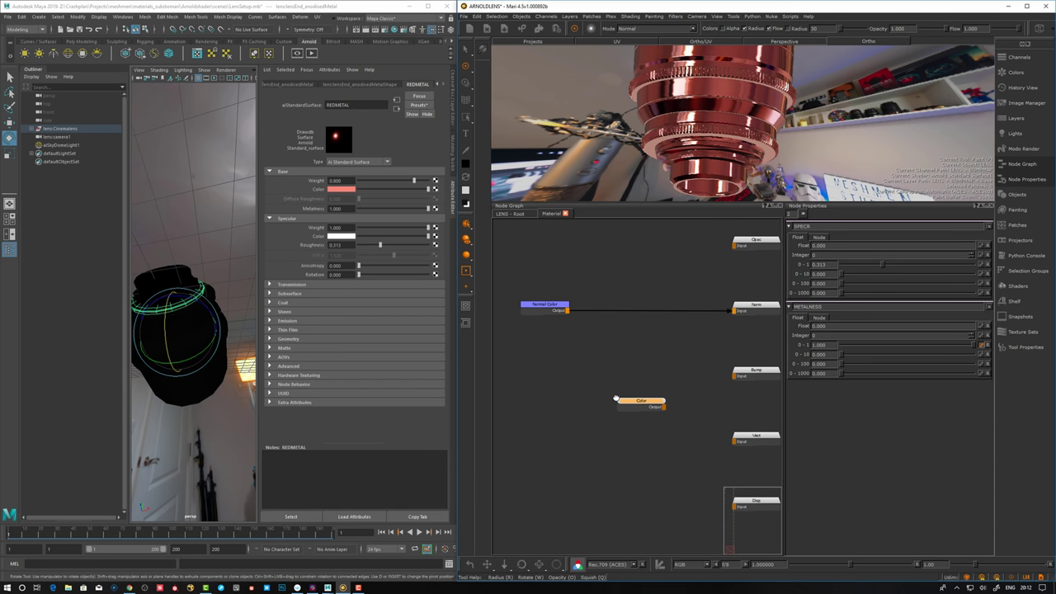
drag(638, 406, 548, 382)
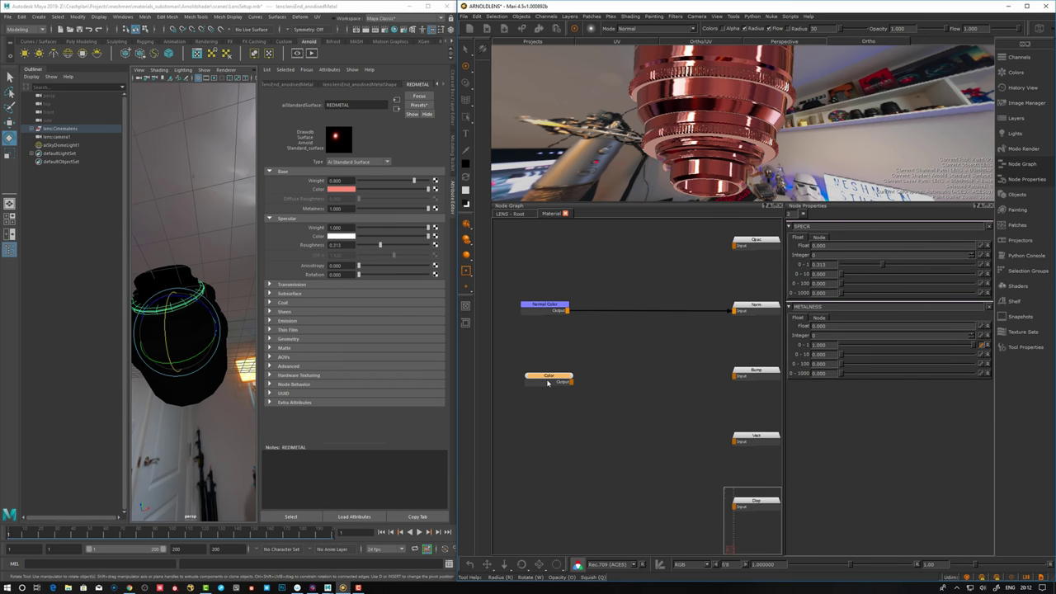
key(Delete)
Add a Float node below Normal Color, level with the Bump output, and open its properties
key(Tab)
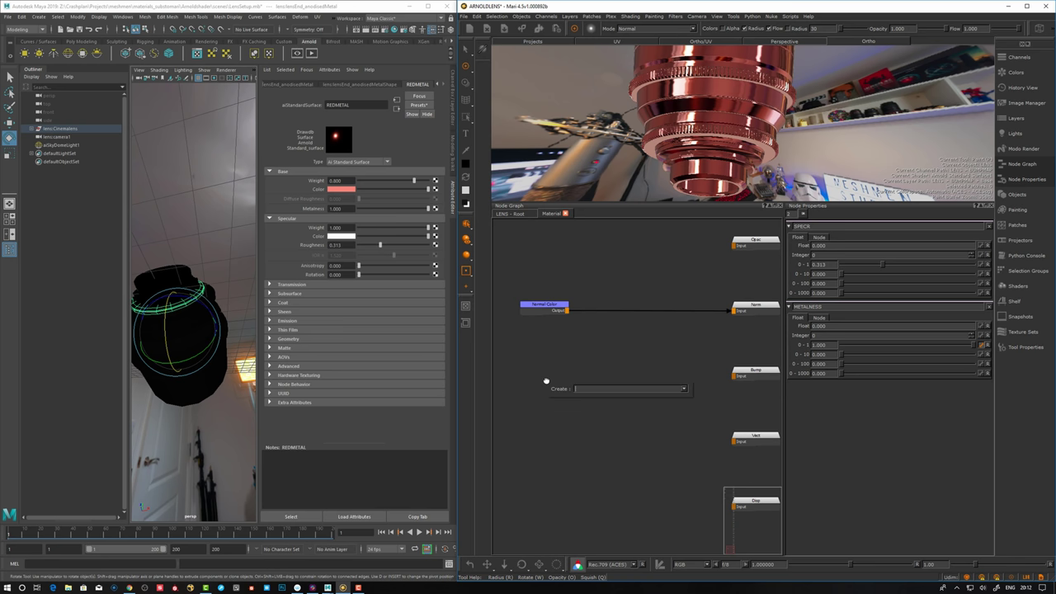
text(flo)
key(Return)
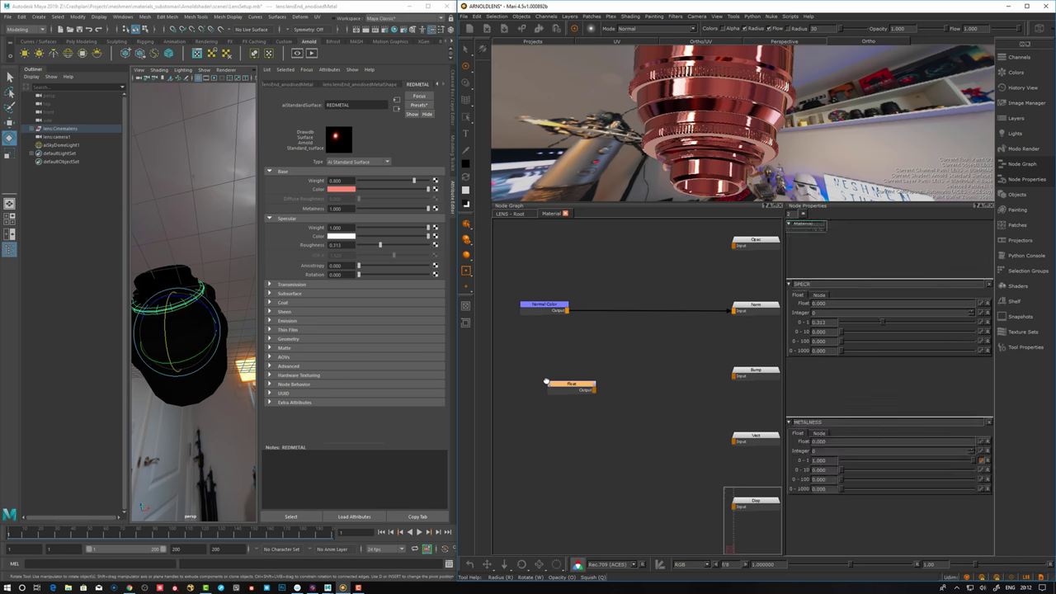
drag(568, 389, 550, 381)
click(544, 380)
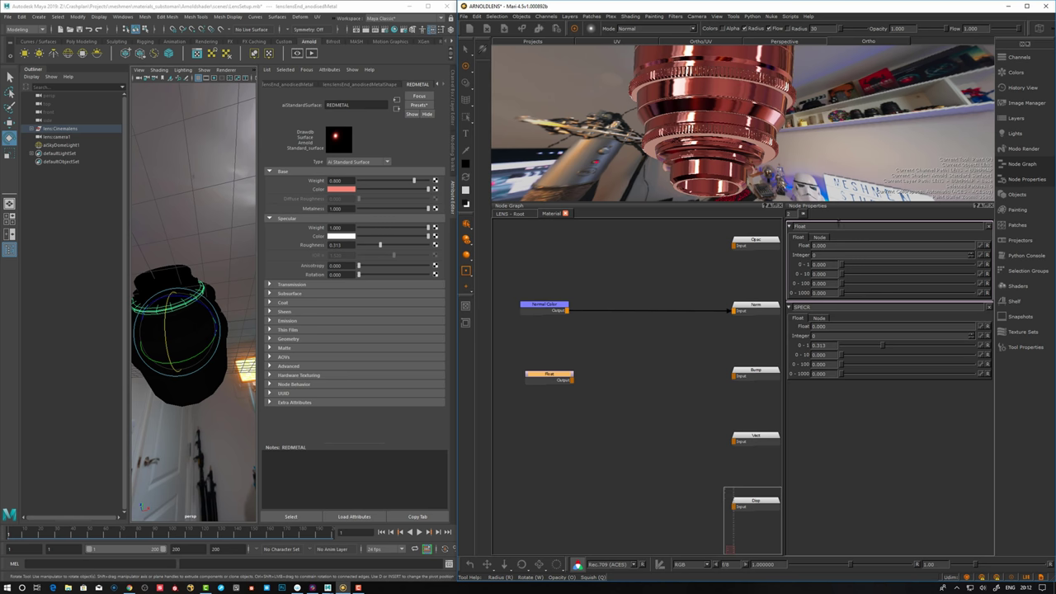
Rename the Float node BUMP and set its 0 - 1 value to 0.5
double_click(806, 226)
text(BL)
key(Return)
double_click(821, 264)
text(0.5)
key(Return)
Connect the BUMP node to the Bump output and promote its 0 - 1 value
drag(550, 374, 733, 377)
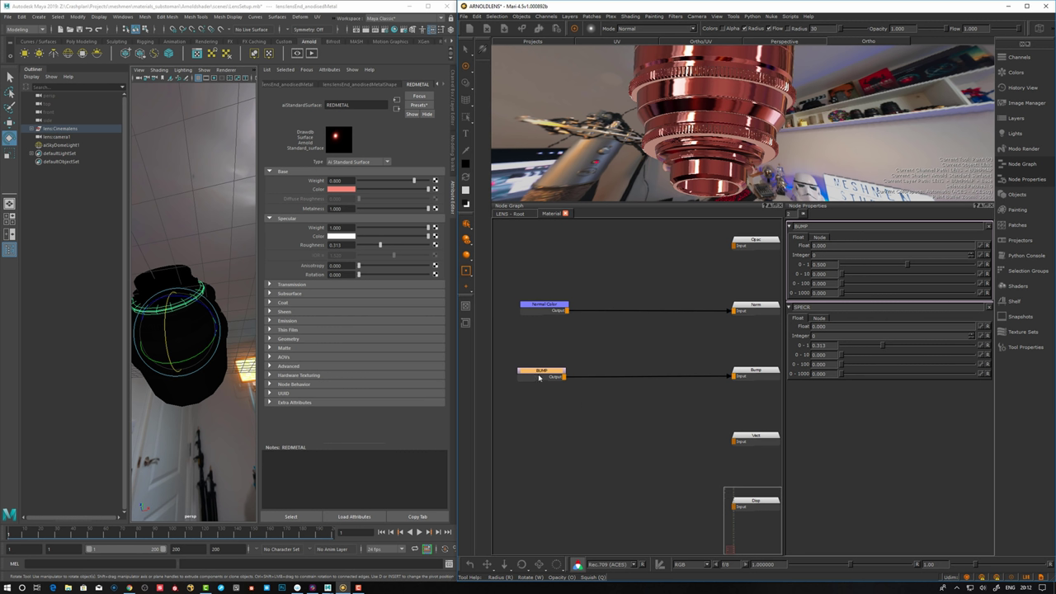
drag(539, 378, 549, 375)
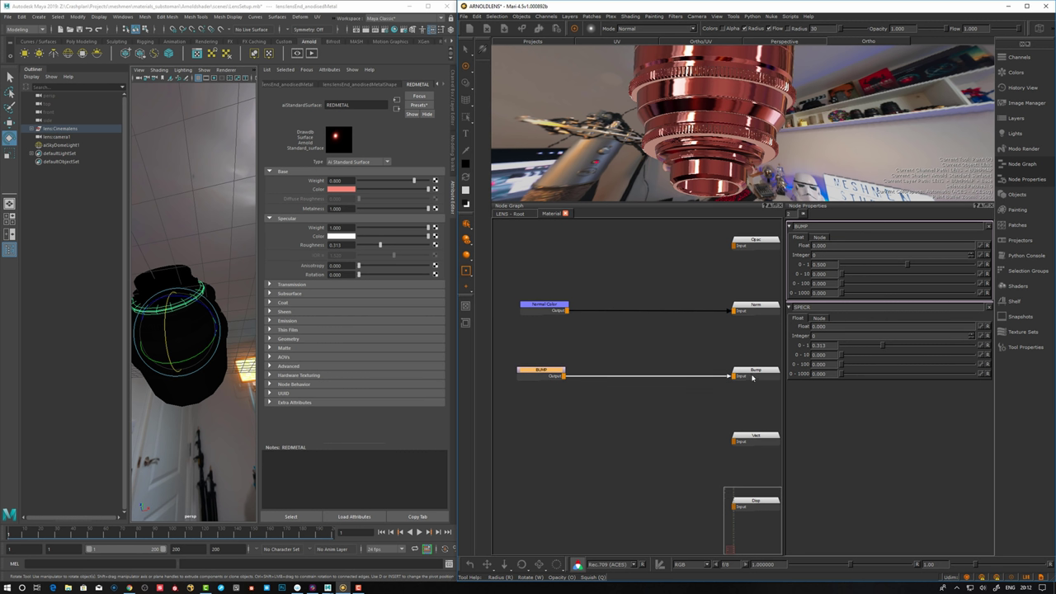
drag(540, 379, 547, 376)
Add a Color node below BUMP and place it level with the displacement output
middle_drag(561, 463, 564, 402)
scroll(563, 402, down, 1)
key(Tab)
text(col)
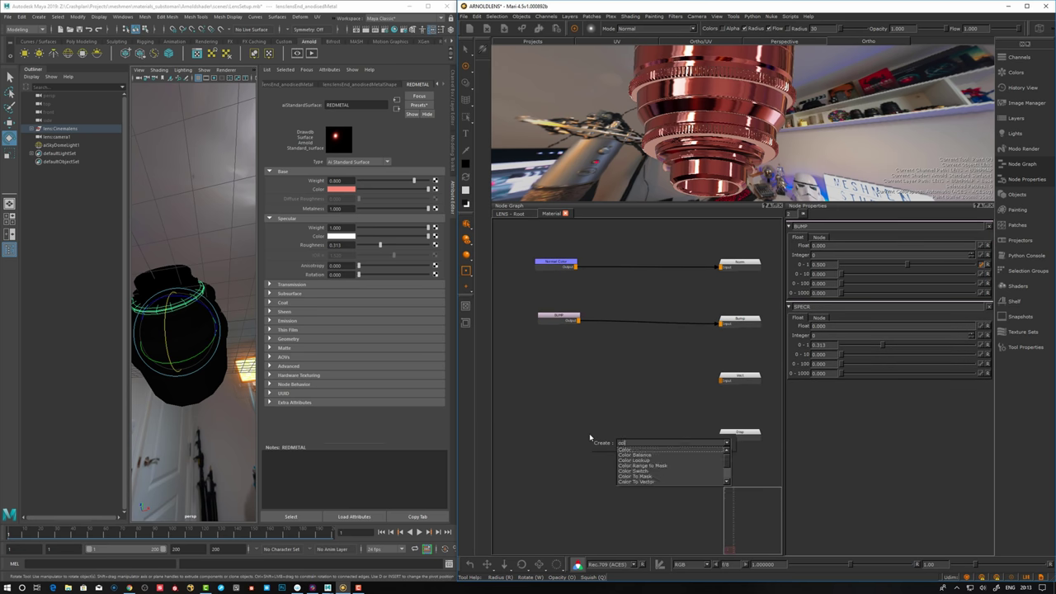
key(Return)
drag(610, 442, 553, 433)
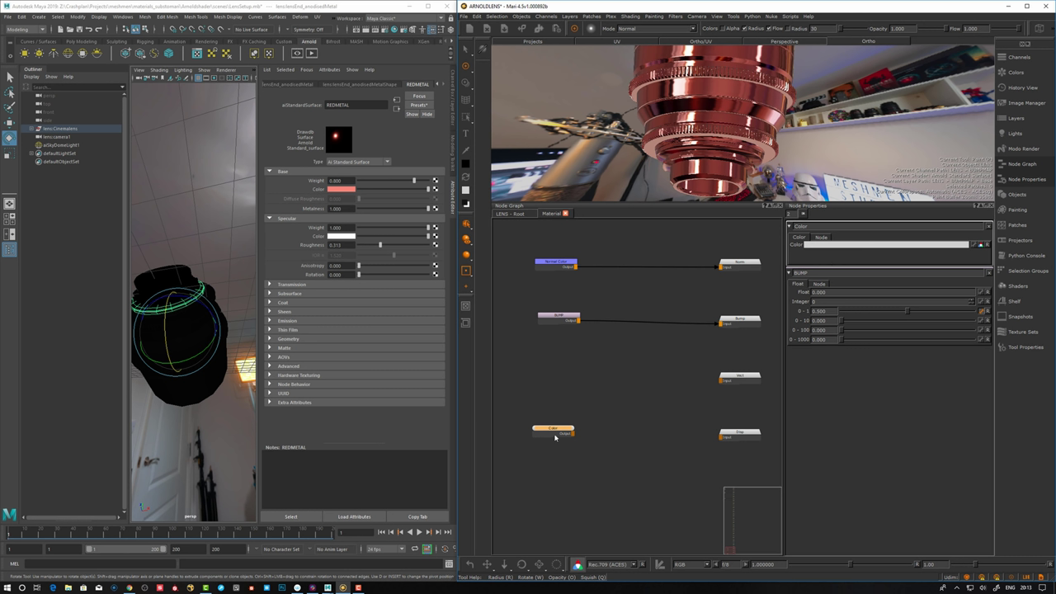
drag(555, 438, 559, 439)
Set the Color node's V value to 50 for a mid grey and connect it to the displacement output
click(932, 245)
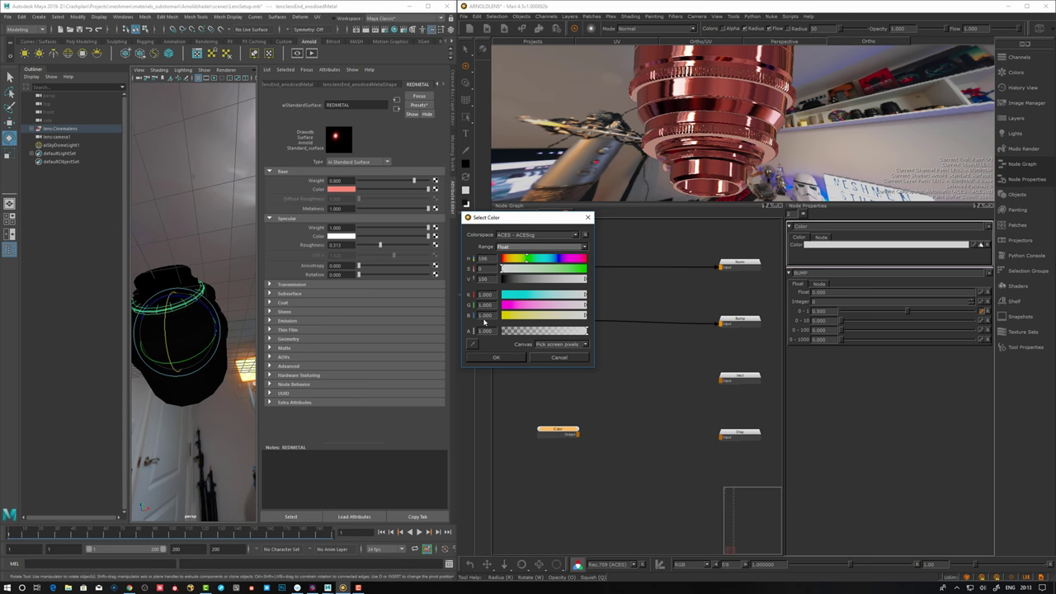
drag(495, 280, 450, 273)
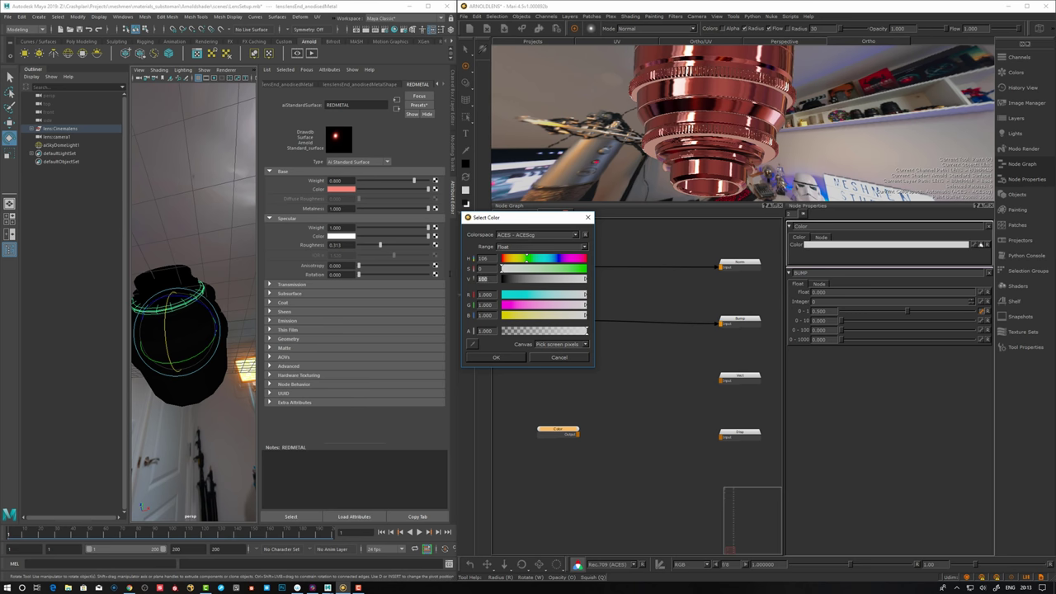
text(50)
key(Return)
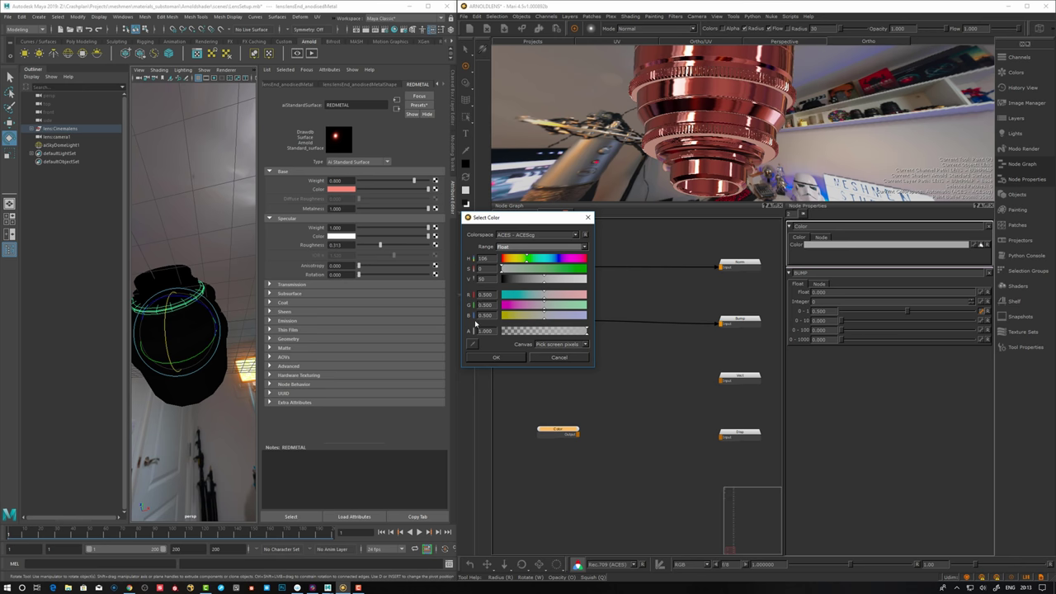
click(496, 357)
Add a second Color node just above the grey Color node and open its properties
key(Tab)
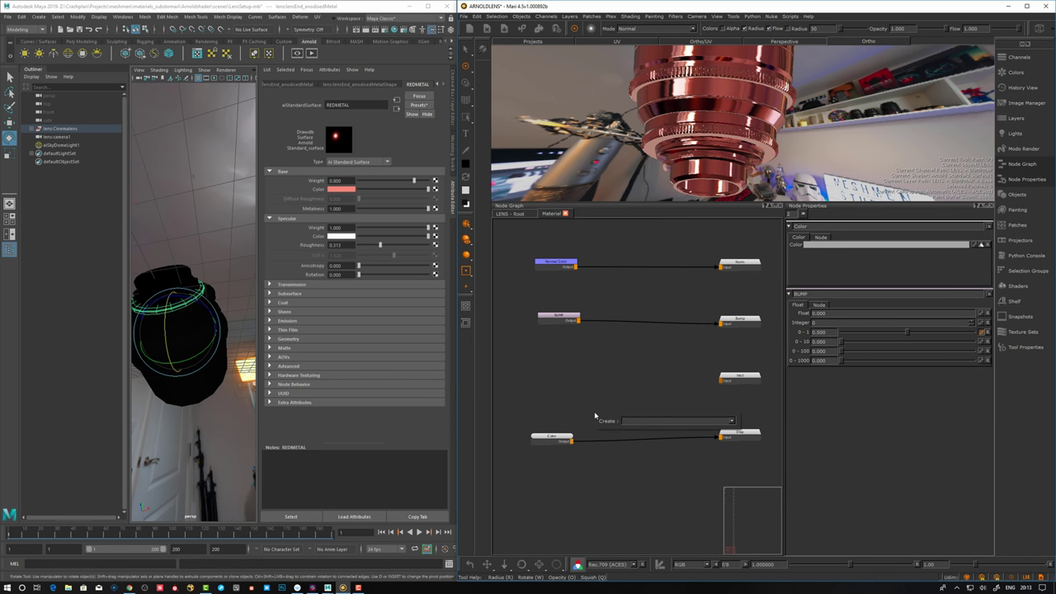
text(col)
key(Down)
key(Return)
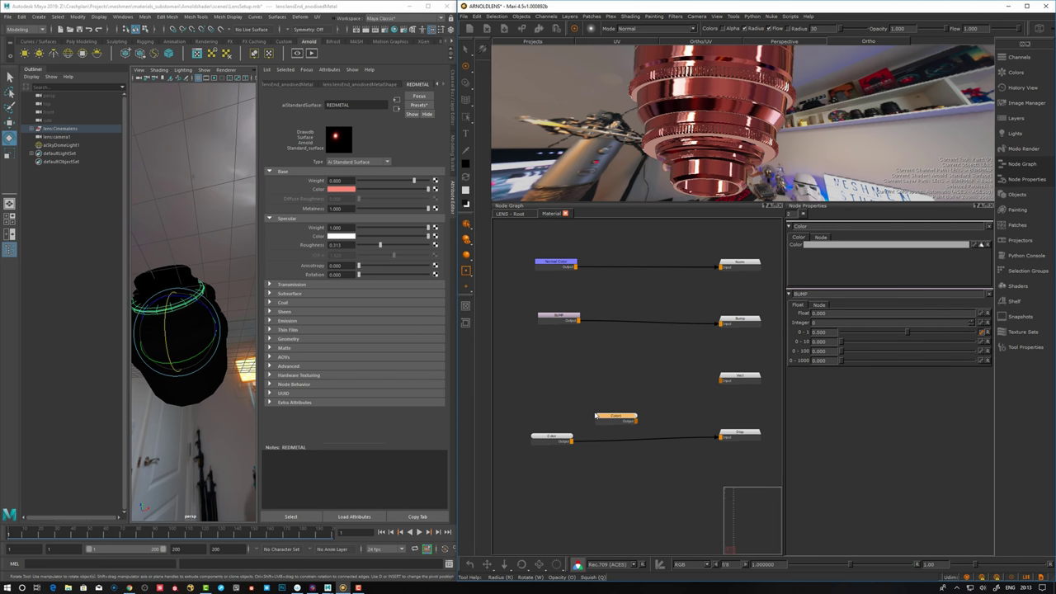
drag(594, 416, 526, 407)
click(548, 412)
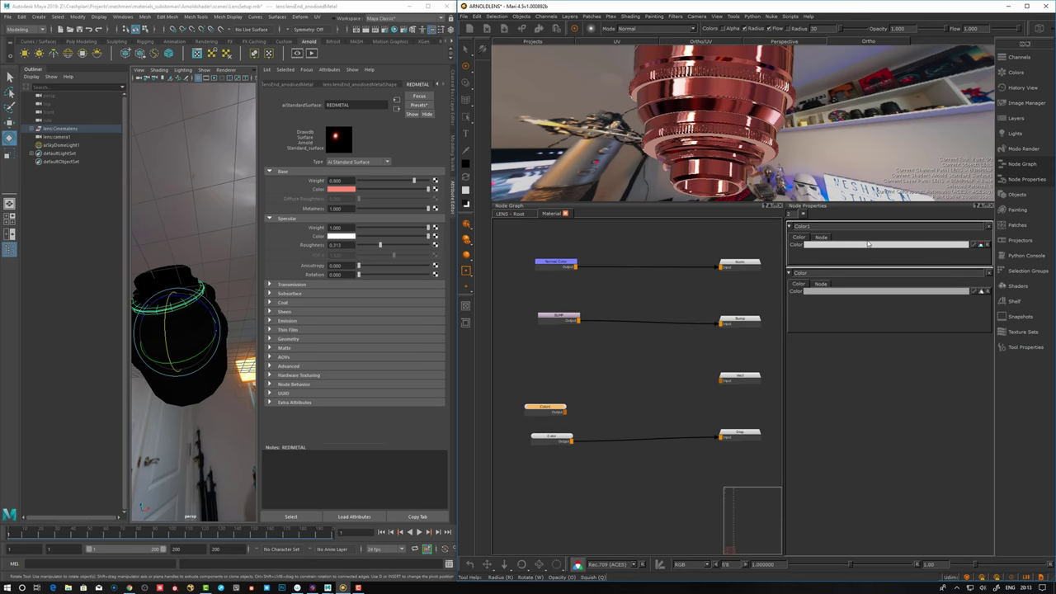
Compare the two Color nodes' outputs in the viewport, leaving the second node's color as it is
click(937, 243)
click(558, 355)
drag(545, 407, 548, 405)
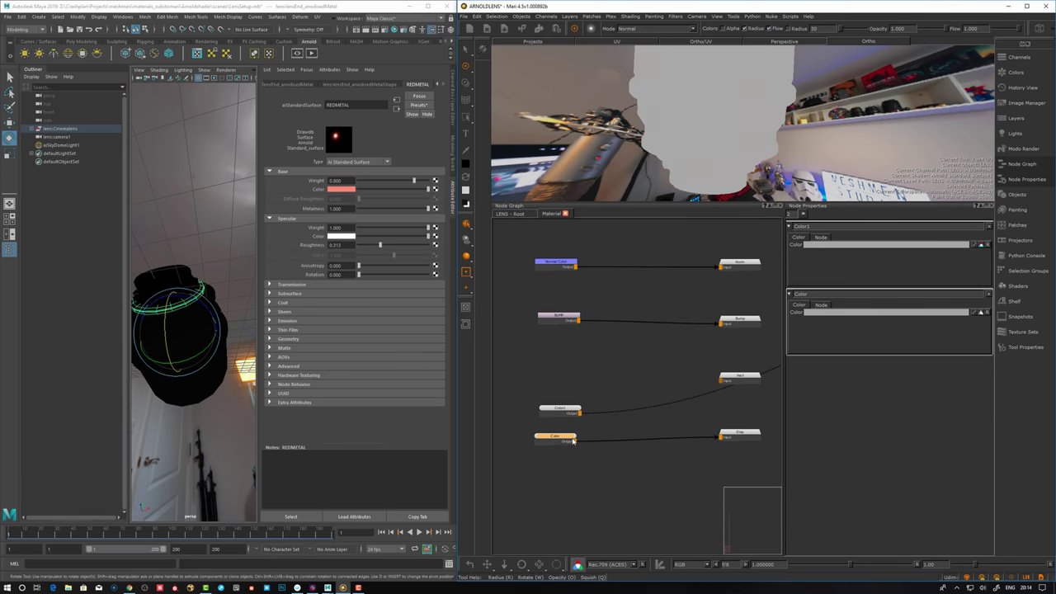
click(574, 441)
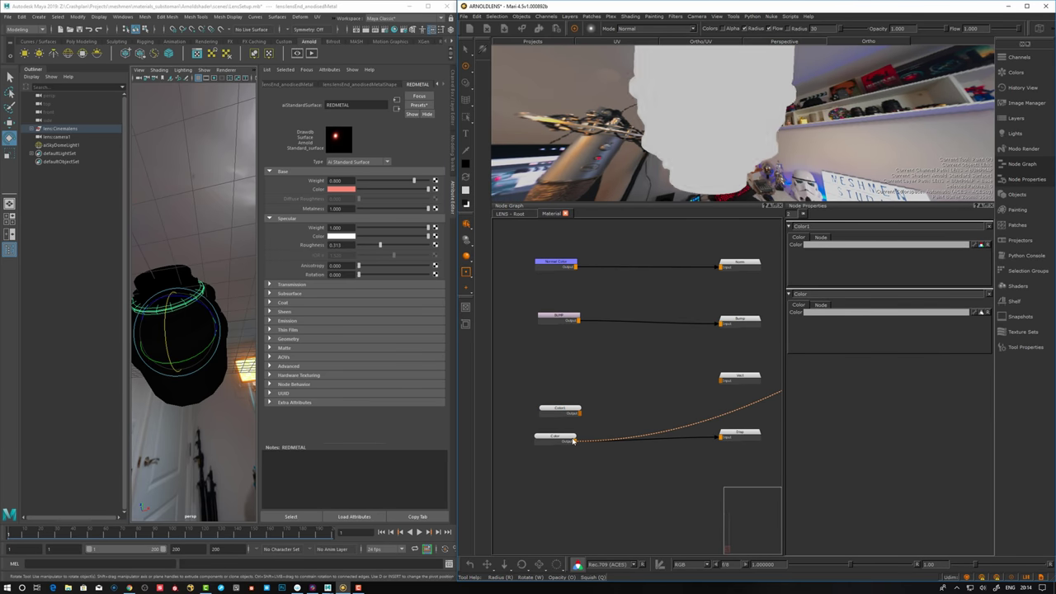
drag(573, 441, 573, 441)
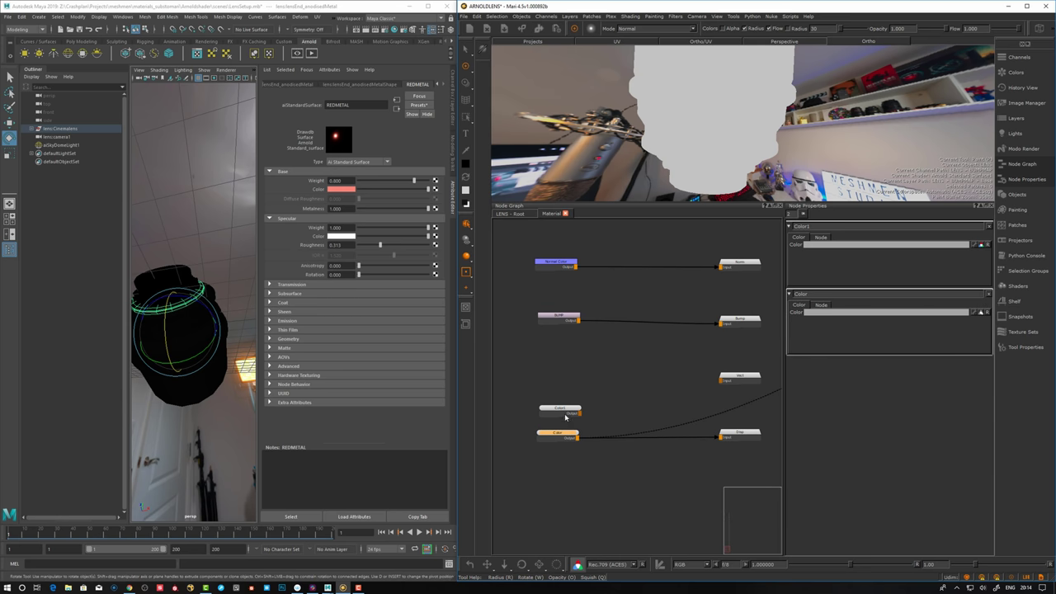
Realign the two Color nodes and delete the second, unconnected one
click(564, 410)
drag(564, 410, 557, 394)
click(562, 434)
key(1)
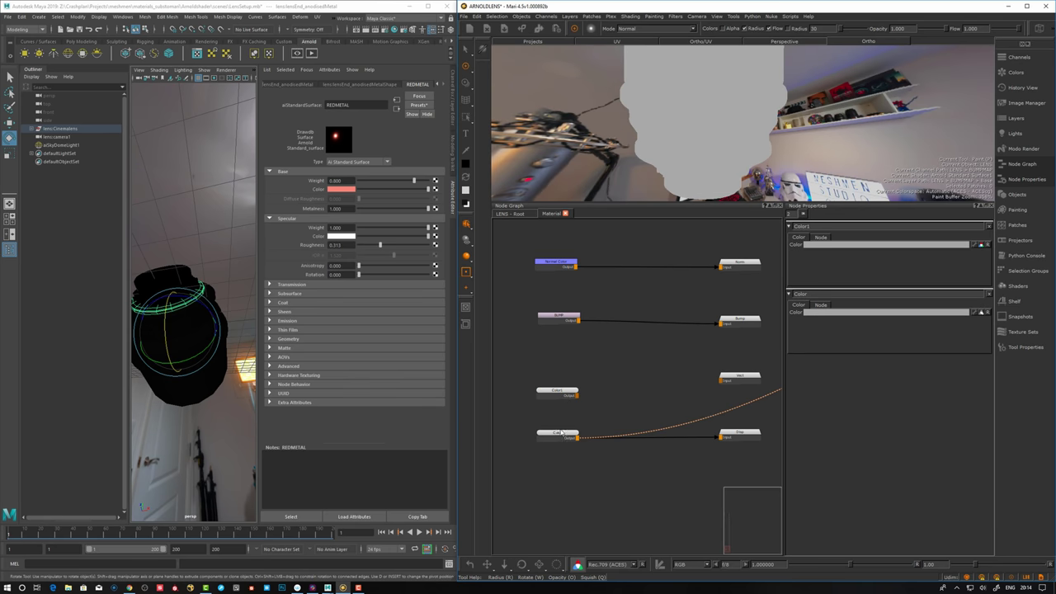
drag(563, 437, 566, 436)
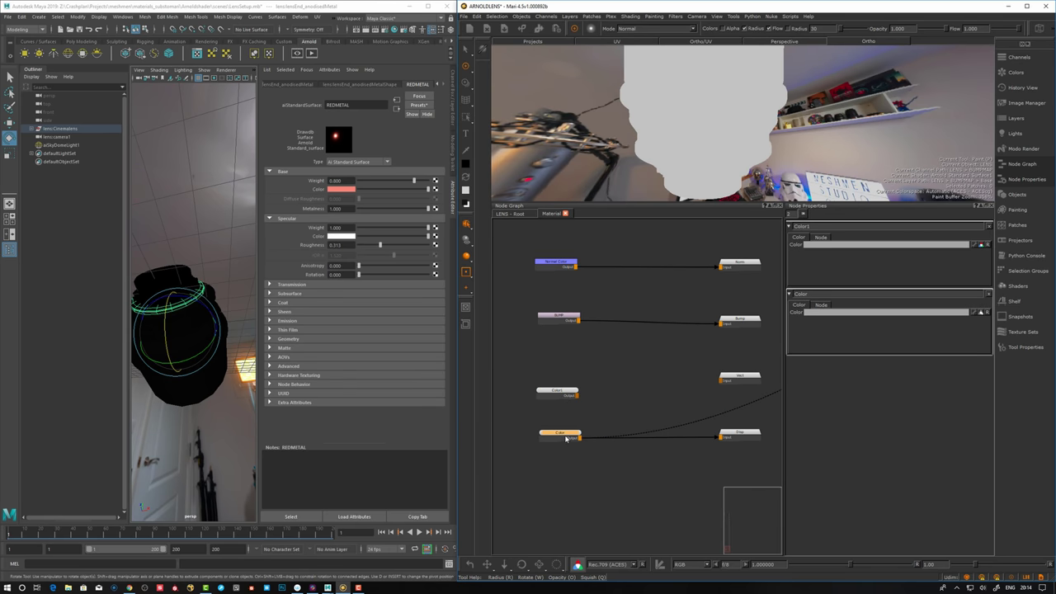
drag(567, 393, 570, 393)
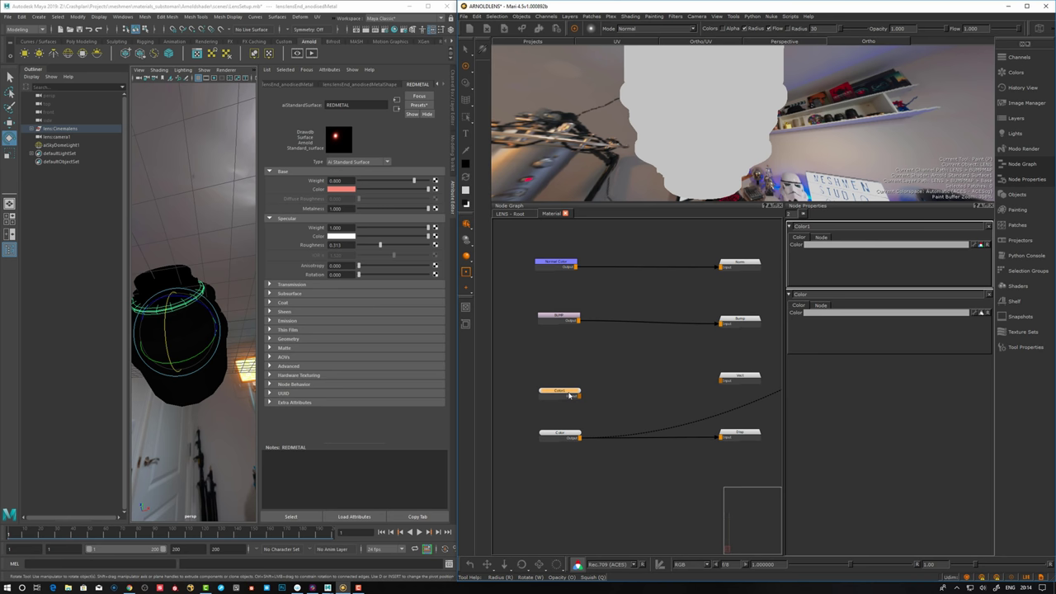
key(Delete)
click(572, 437)
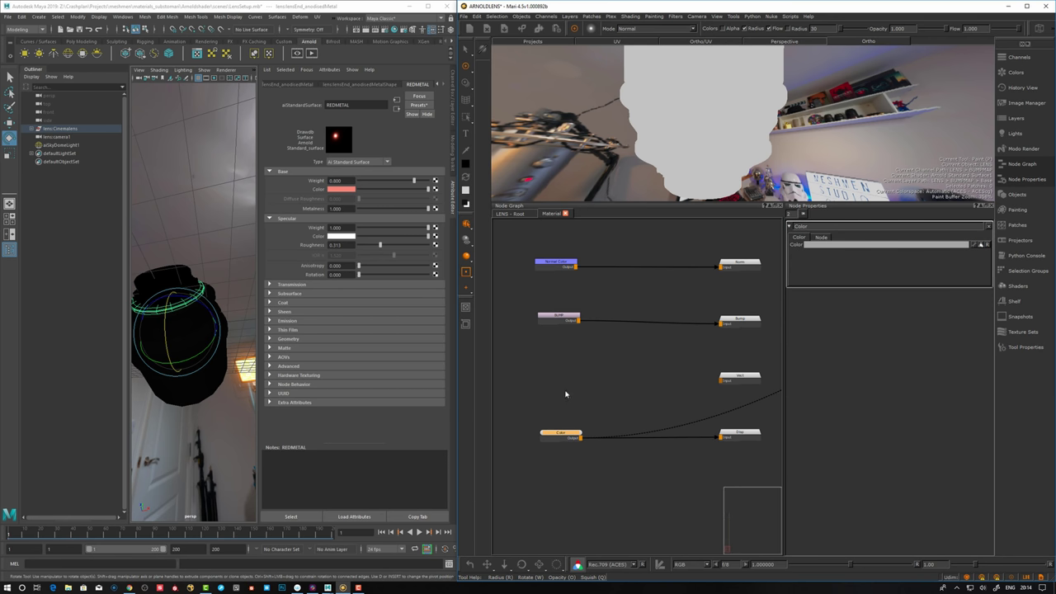
Return to the root node graph and open the Material group's properties
scroll(566, 389, down, 6)
scroll(606, 329, down, 5)
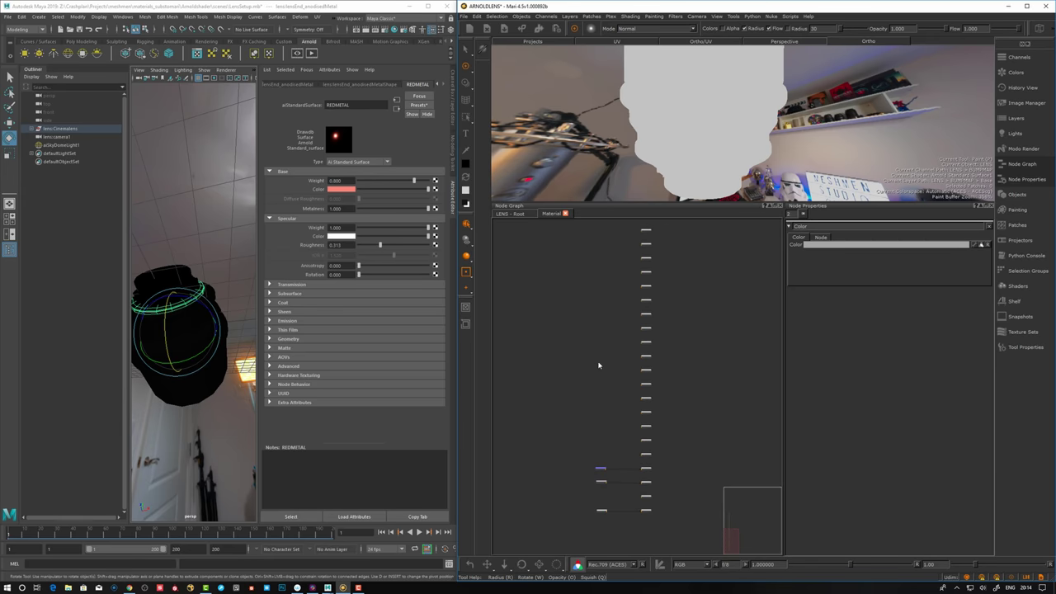
middle_drag(587, 387, 577, 446)
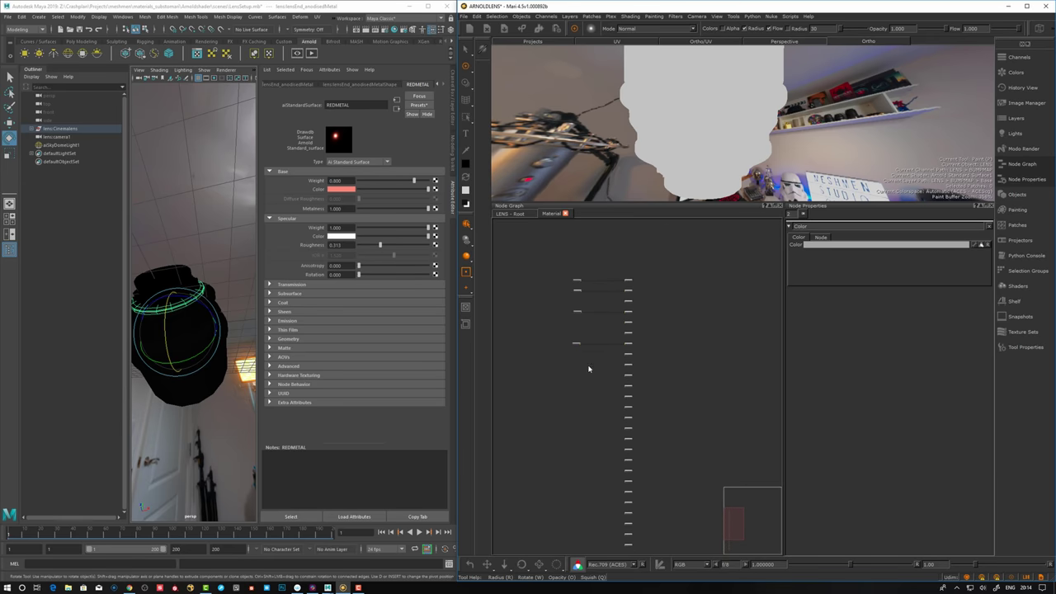
scroll(608, 240, up, 1)
click(510, 215)
click(566, 251)
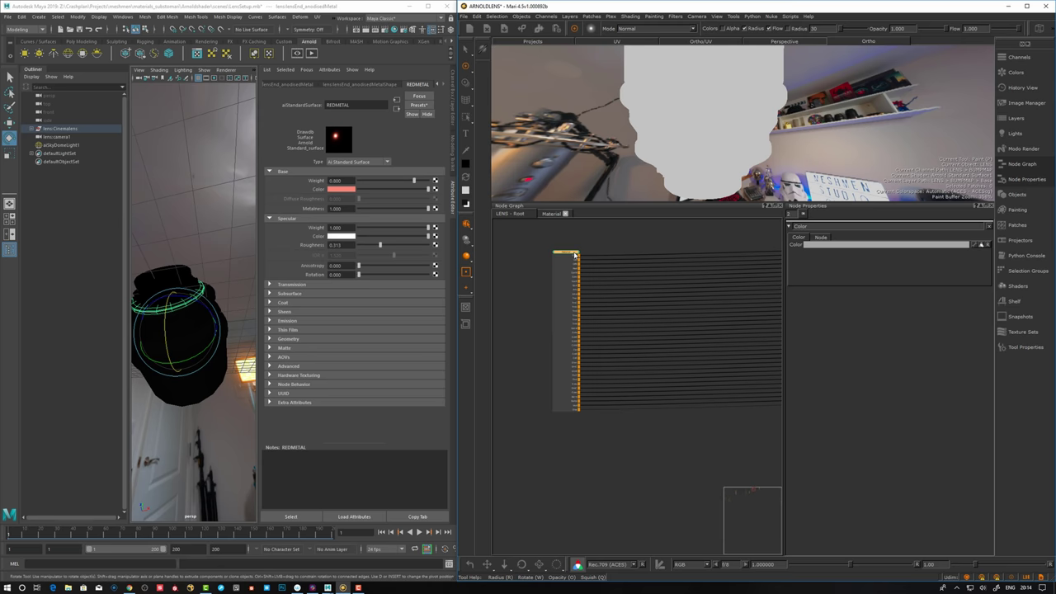
click(989, 327)
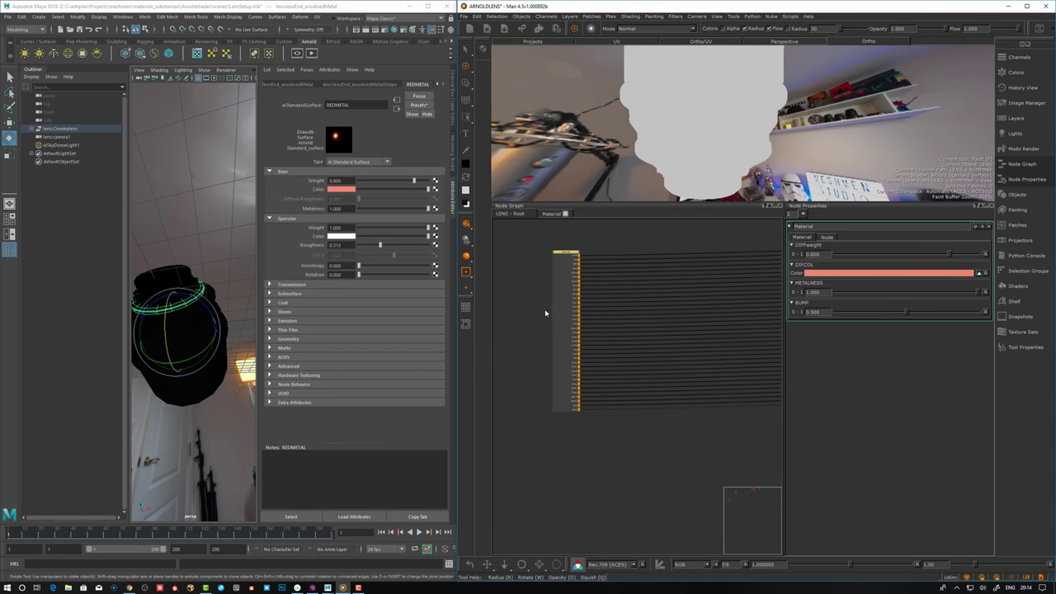
Display the shader node's output on the lens and test the Material group's METALNESS value at 1.000
scroll(545, 310, down, 3)
middle_drag(734, 315, 592, 331)
key(1)
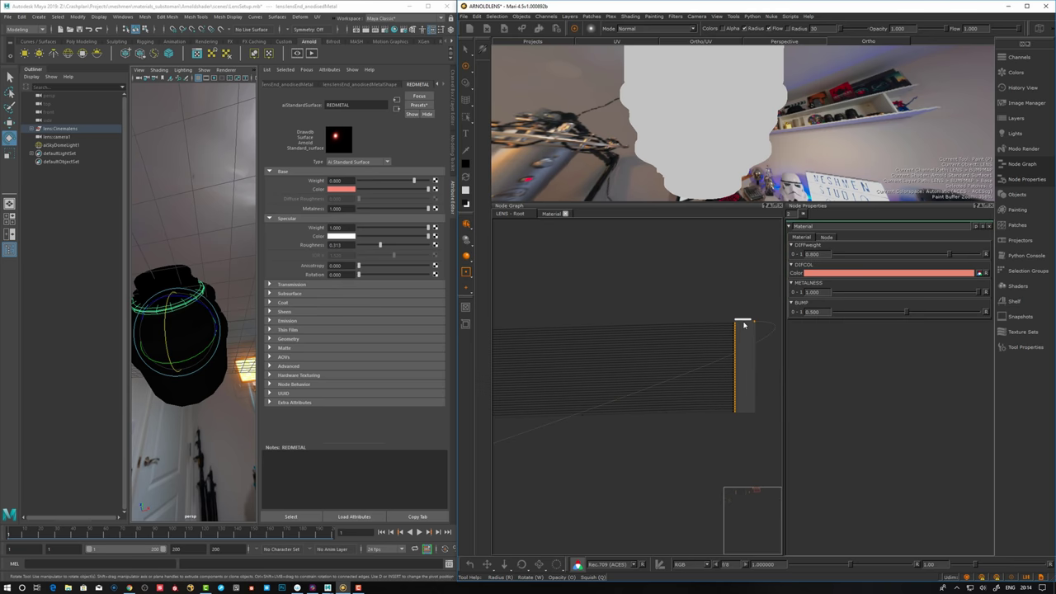
alt+drag(636, 148, 656, 136)
middle_drag(646, 292, 771, 272)
middle_drag(609, 306, 620, 304)
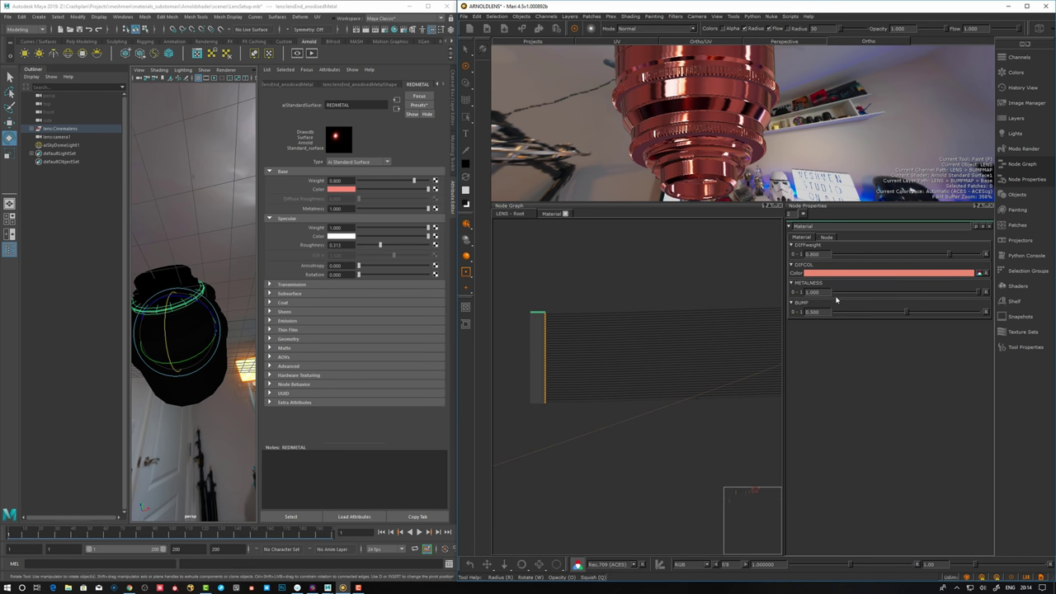
drag(978, 293, 1018, 285)
alt+drag(690, 153, 627, 153)
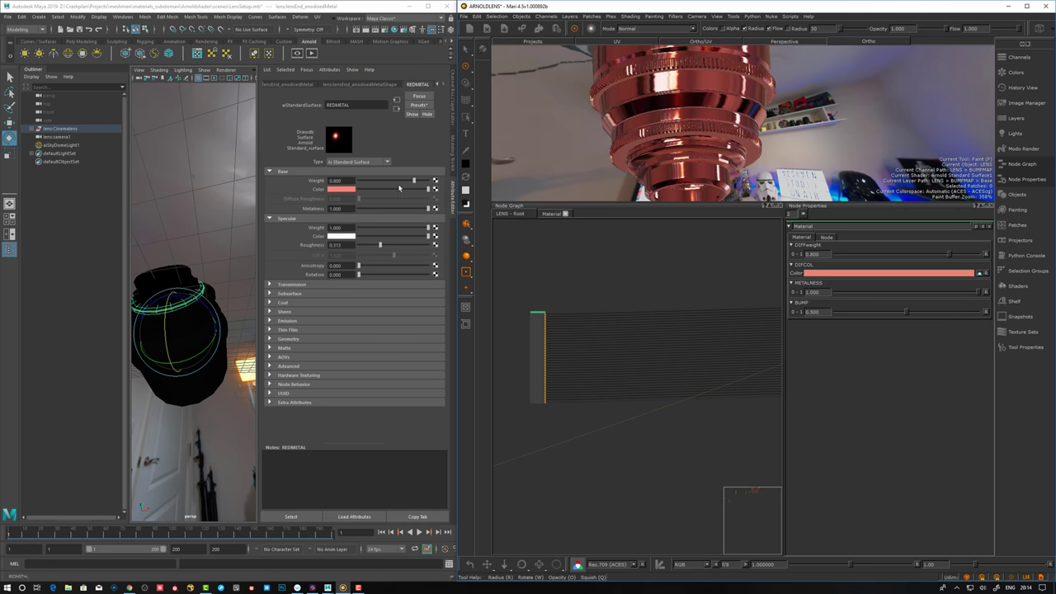
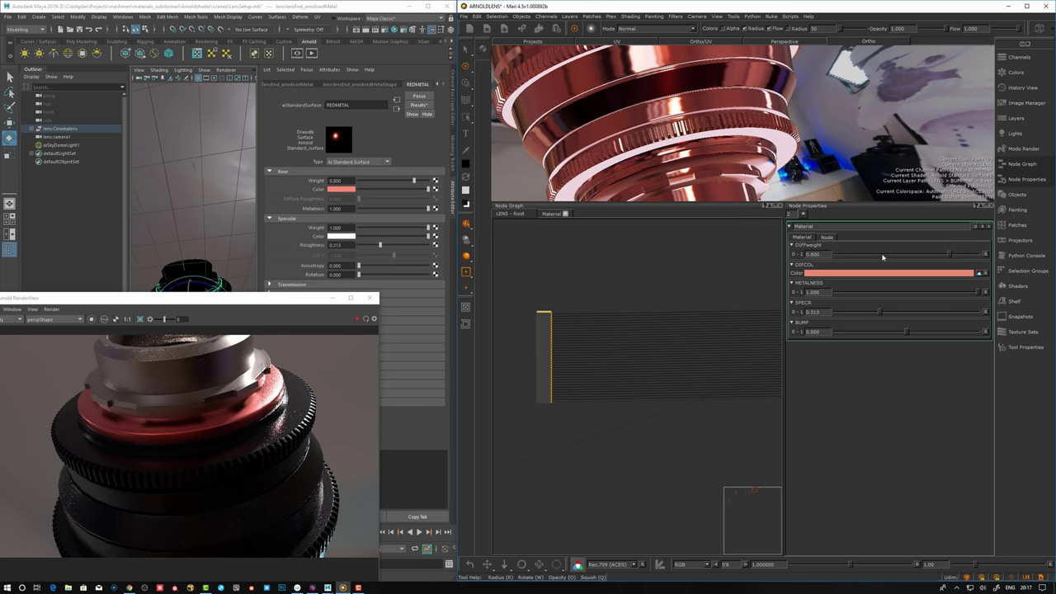
Start exporting the Material group as a material and browse to Z:/Crashplan/Global/materials/ArnoldShaders
click(830, 238)
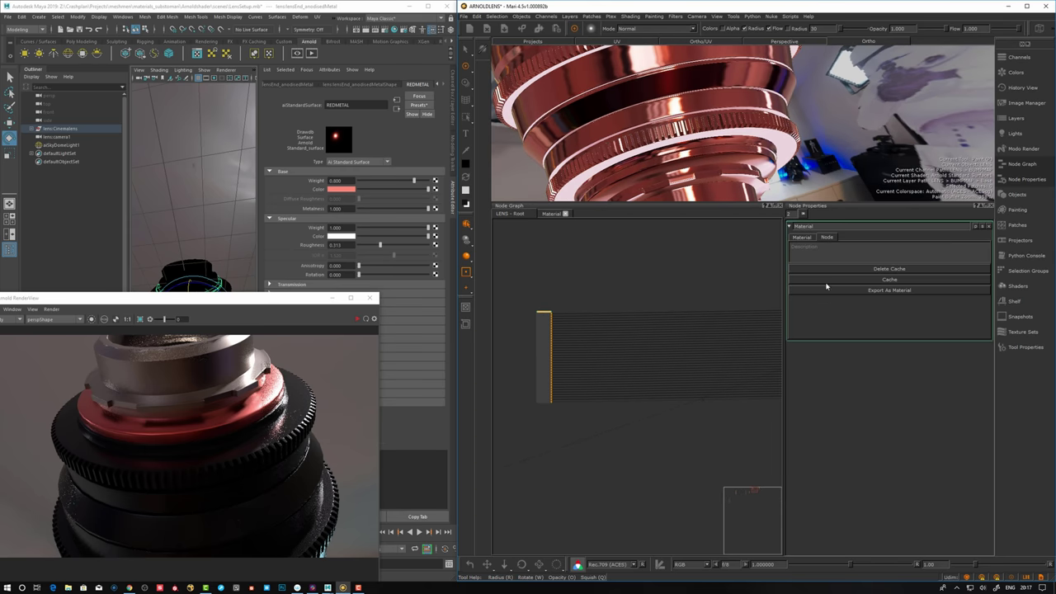
click(902, 290)
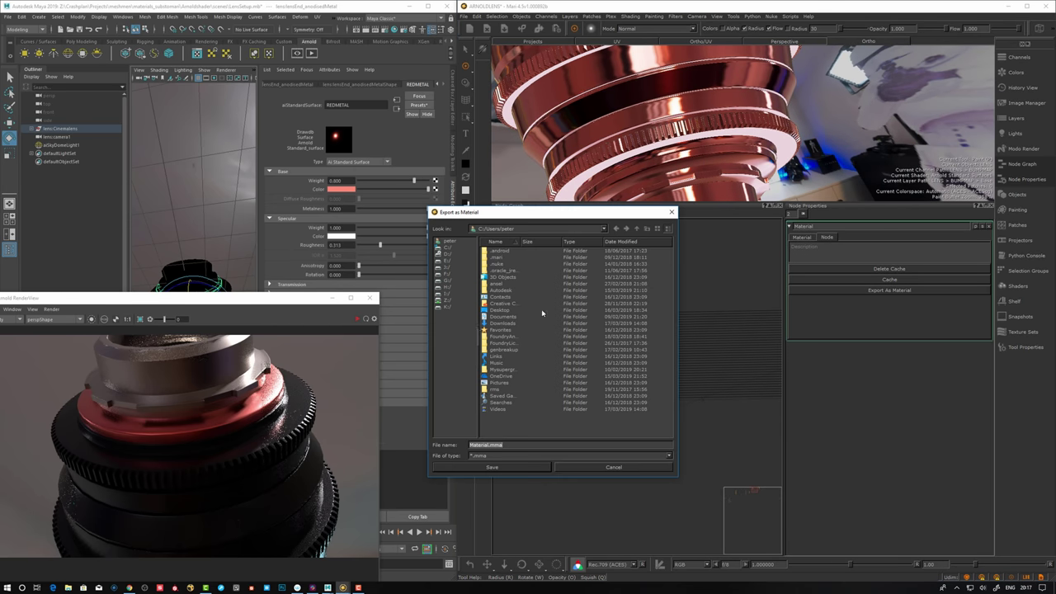
click(446, 301)
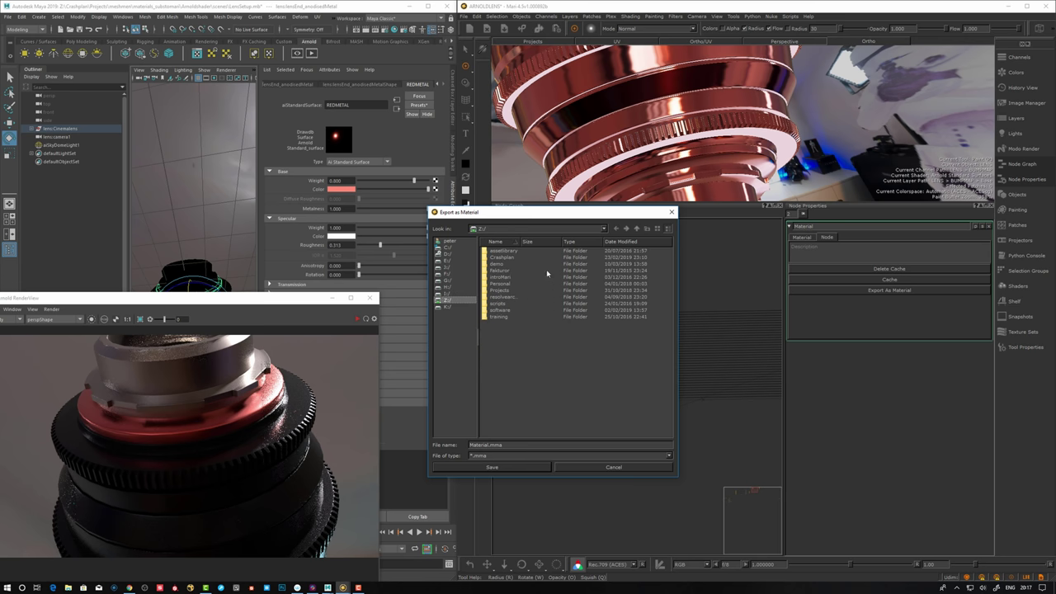
double_click(500, 257)
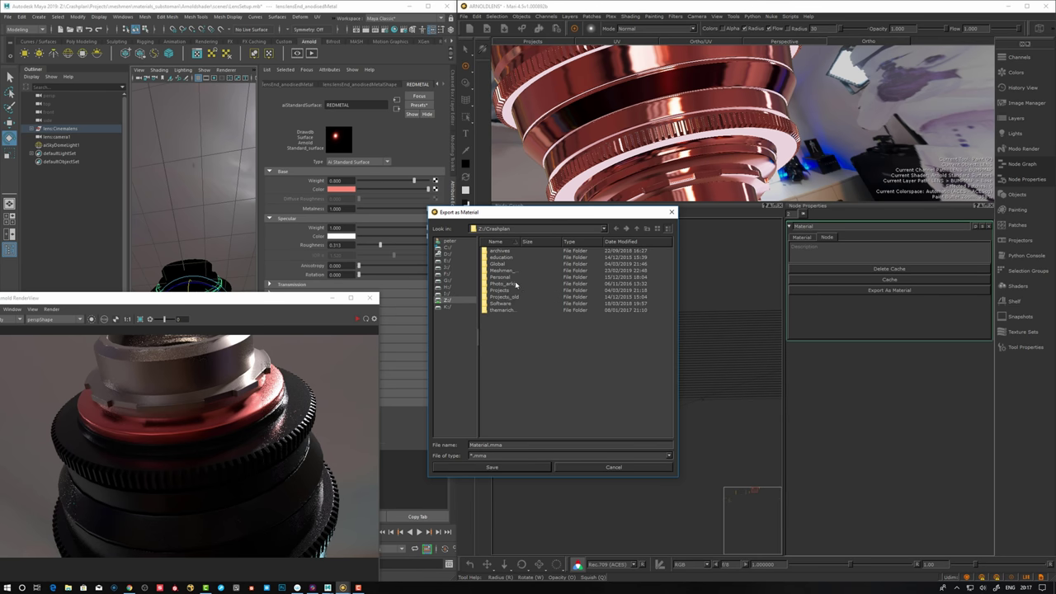
click(616, 229)
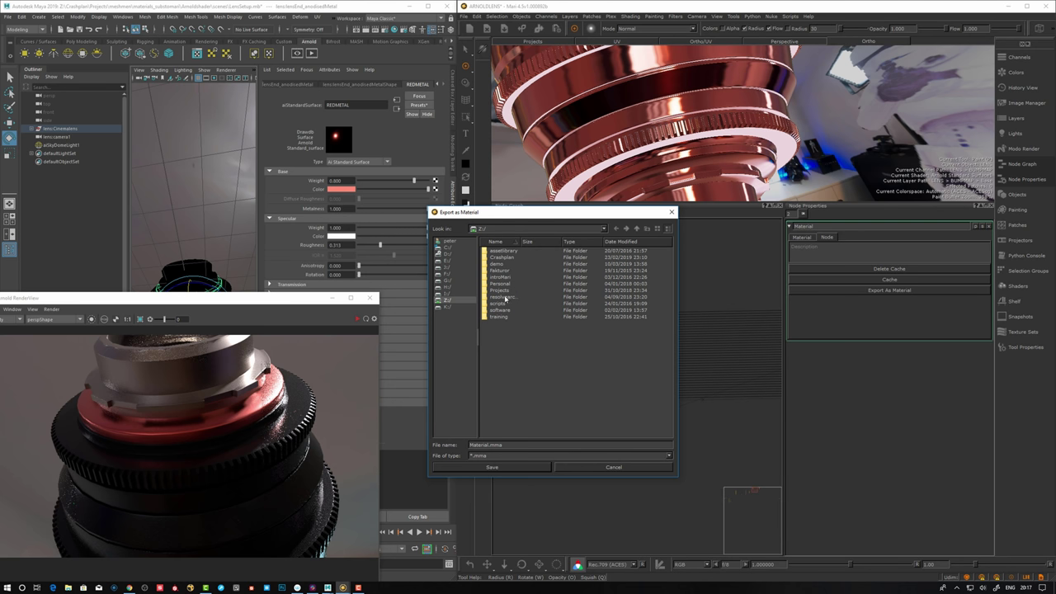
double_click(501, 257)
double_click(503, 264)
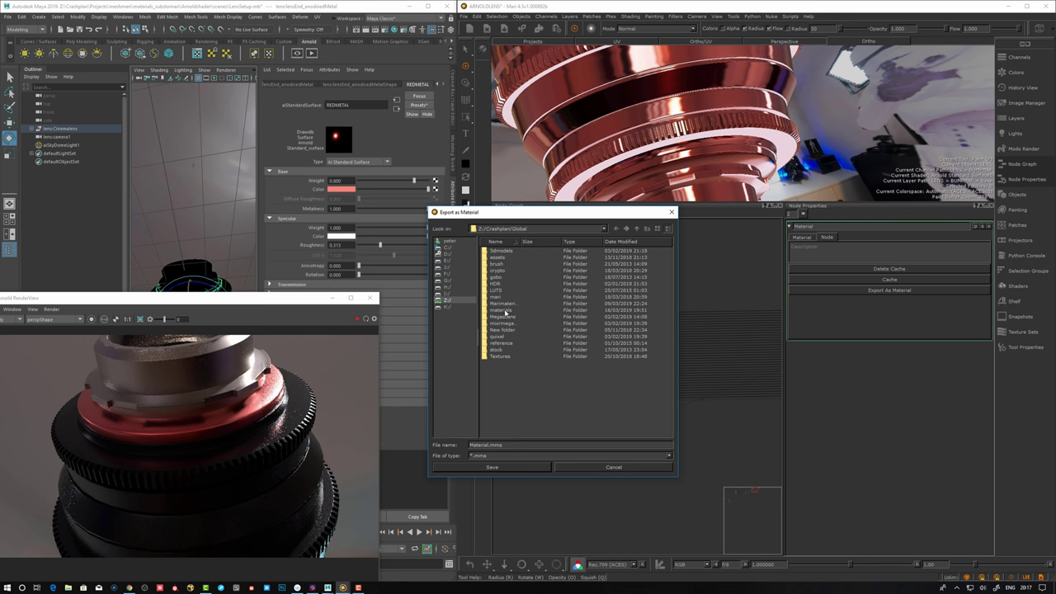
text(AN)
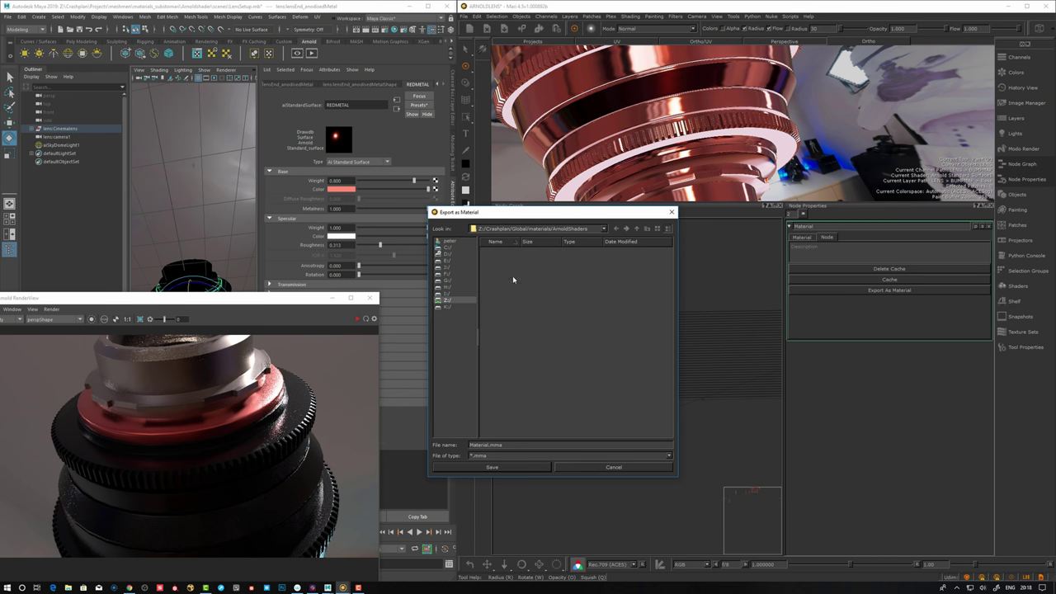
Create a folder named metal inside ArnoldShaders and open it
right_click(517, 271)
click(540, 310)
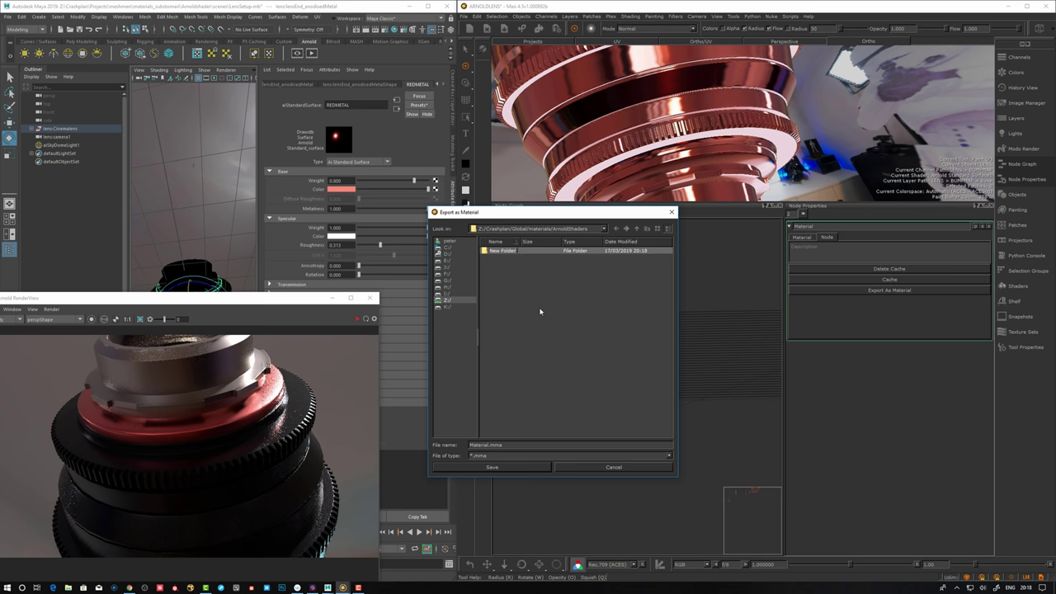
text(matal)
key(Return)
key(Return)
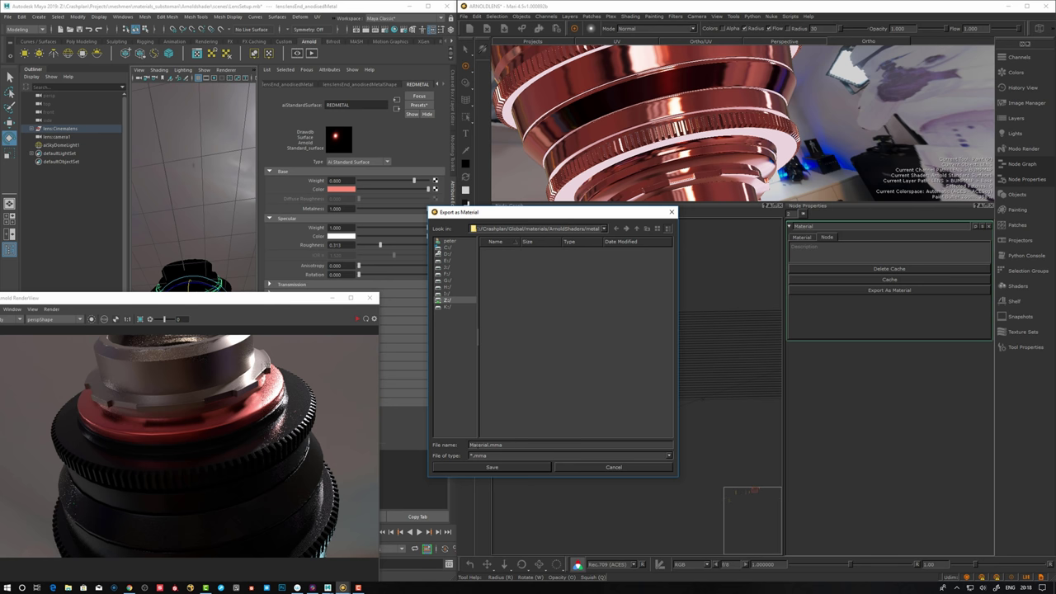
Name the material file MetalRedAnodised and save the export in the metal folder
drag(489, 445, 447, 446)
text(Ma)
text(talRed)
text(Anodised)
click(519, 469)
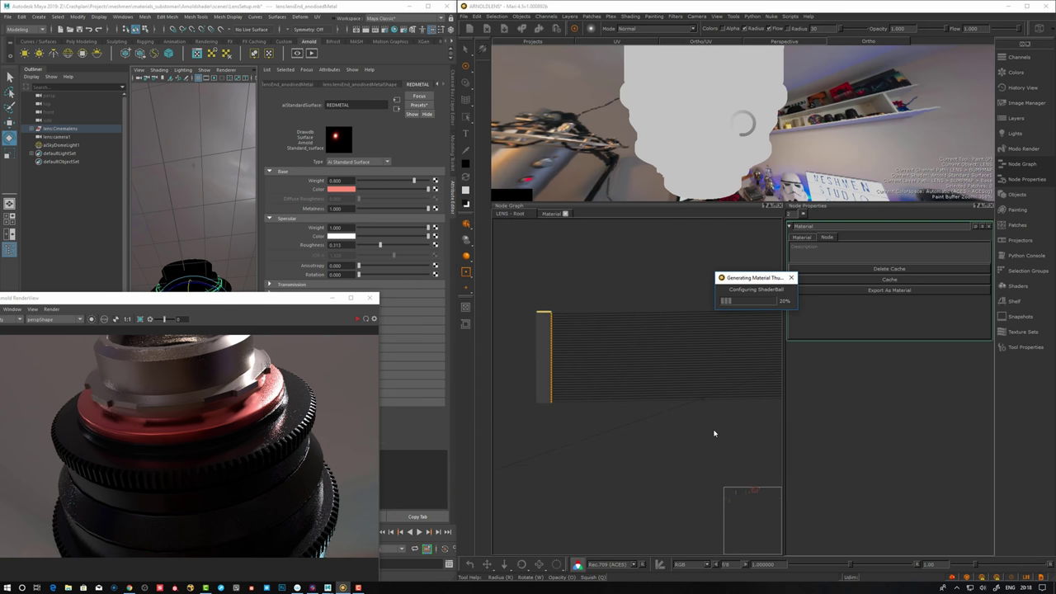
mouse_move(660, 157)
alt+mouse_down()
mouse_move(582, 134)
mouse_move(740, 144)
mouse_move(746, 164)
alt+mouse_up()
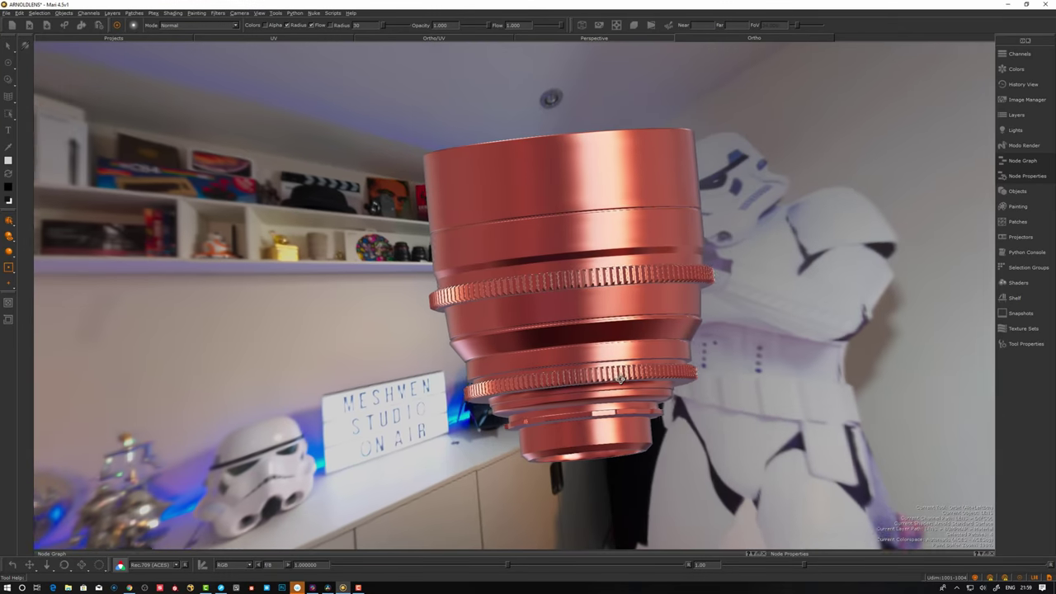
alt+drag(528, 388, 674, 375)
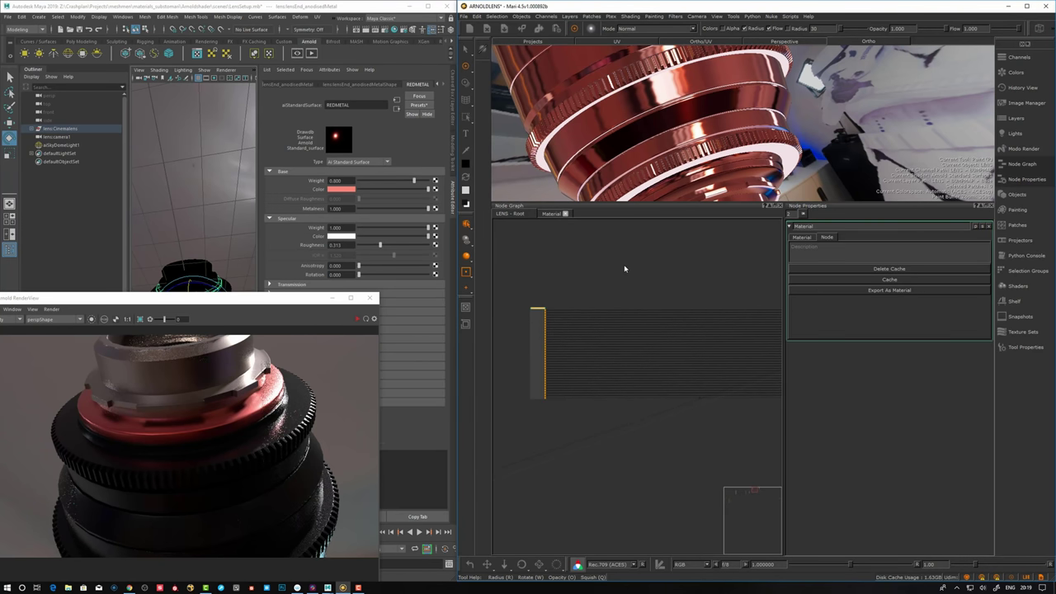
Create a new shelf named ArnoldStandard and close the Shelf palette
click(1017, 302)
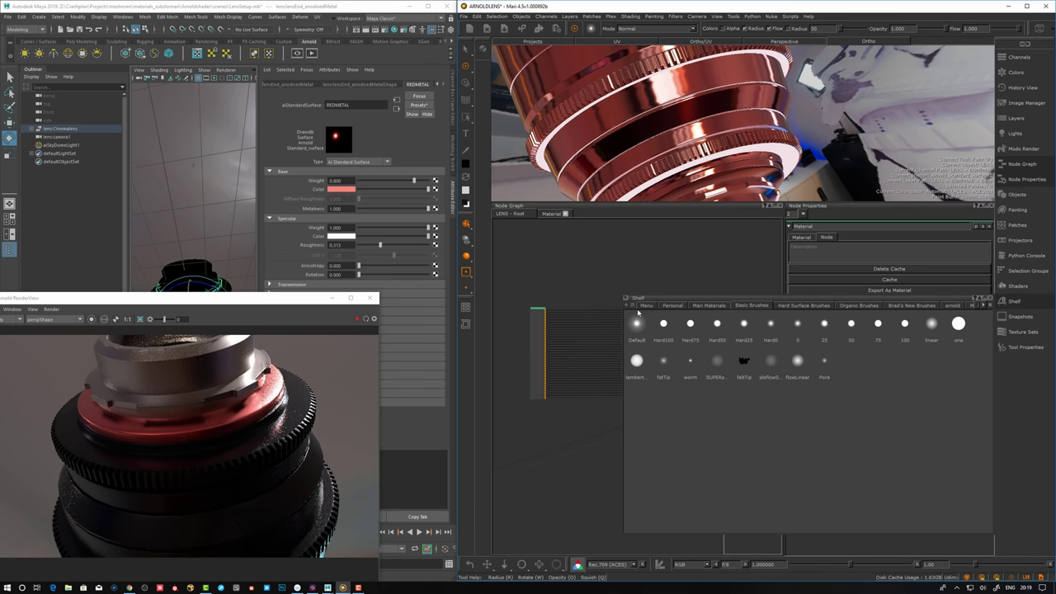
click(625, 305)
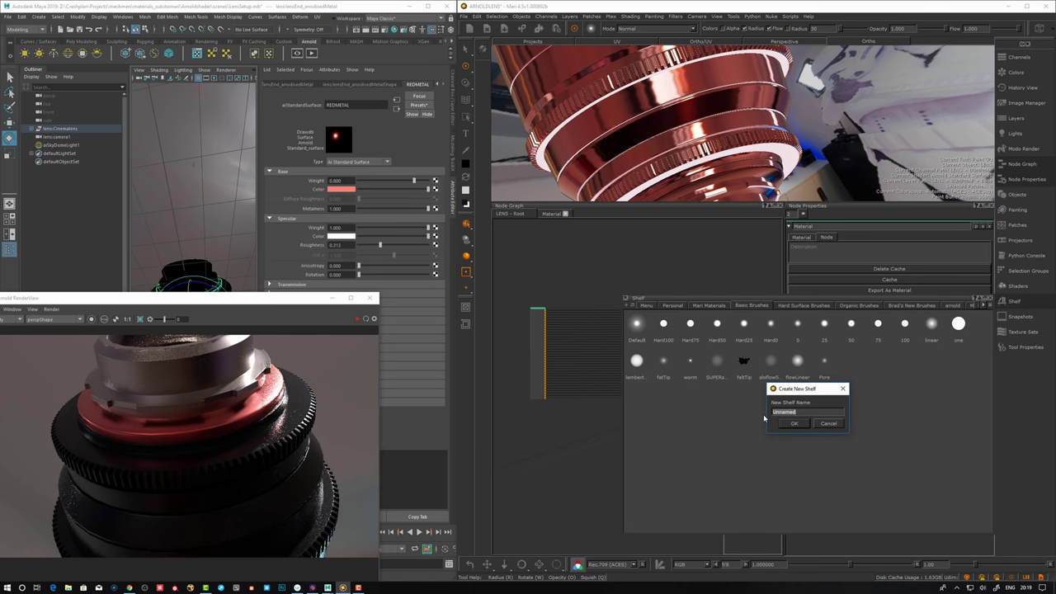
text(ArnoldStandard)
key(Return)
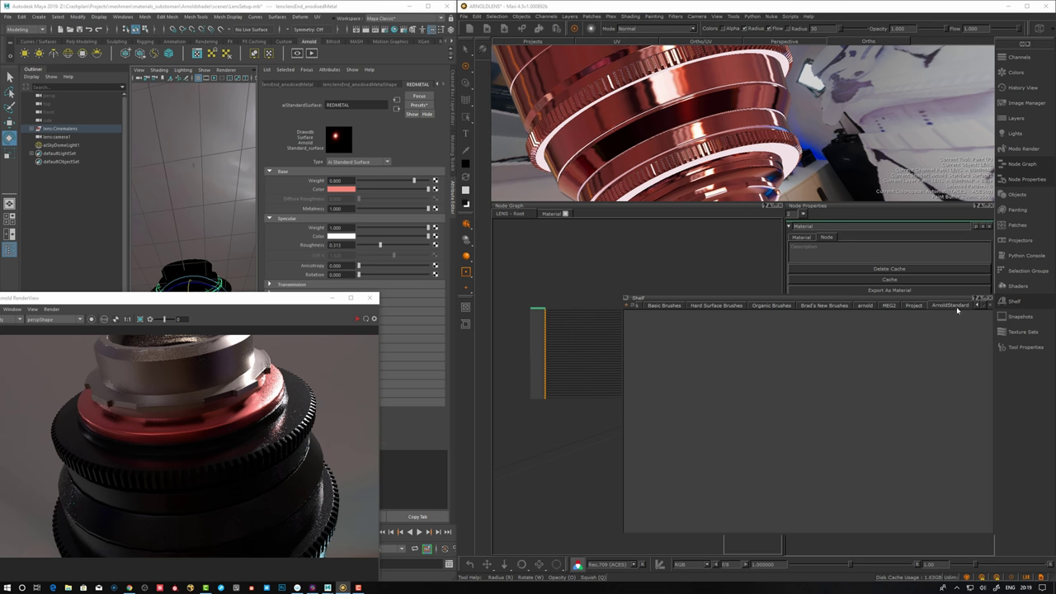
click(989, 298)
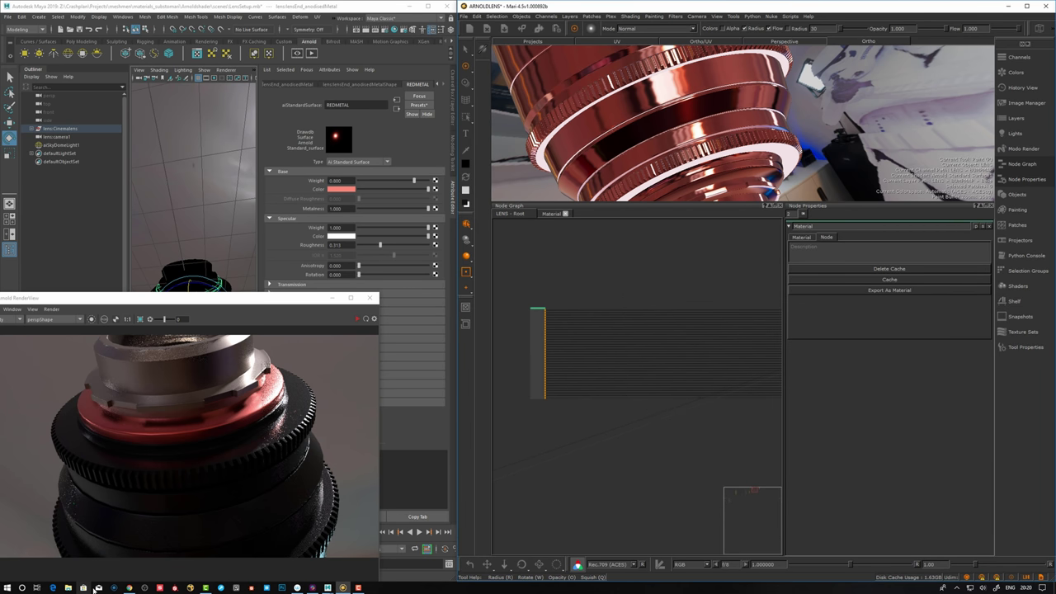
Switch to File Explorer and browse to Z:/Crashplan/Global/materials/ArnoldShaders/metal
click(68, 588)
double_click(351, 137)
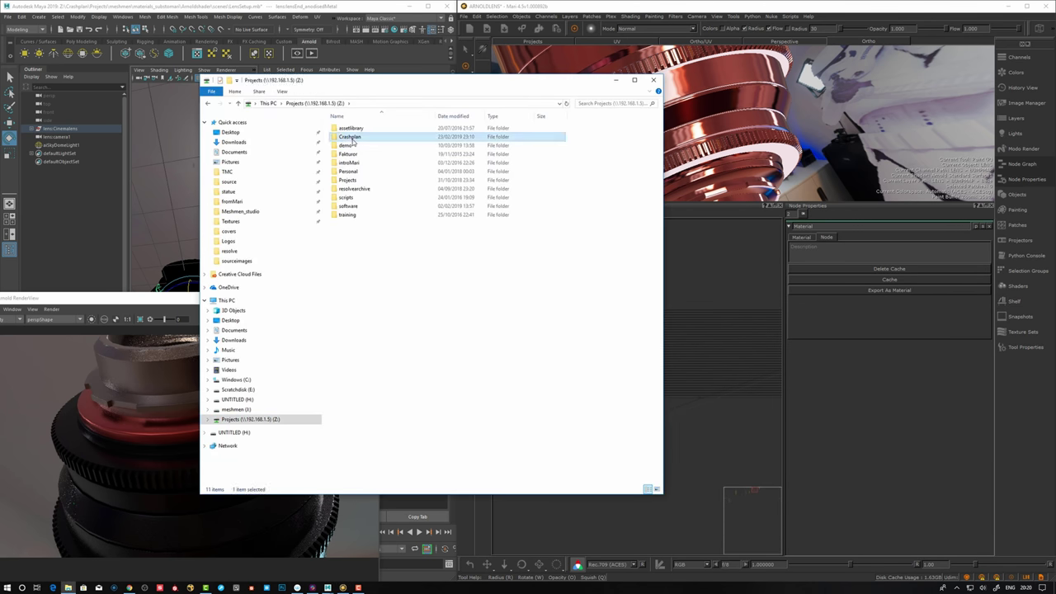
double_click(347, 149)
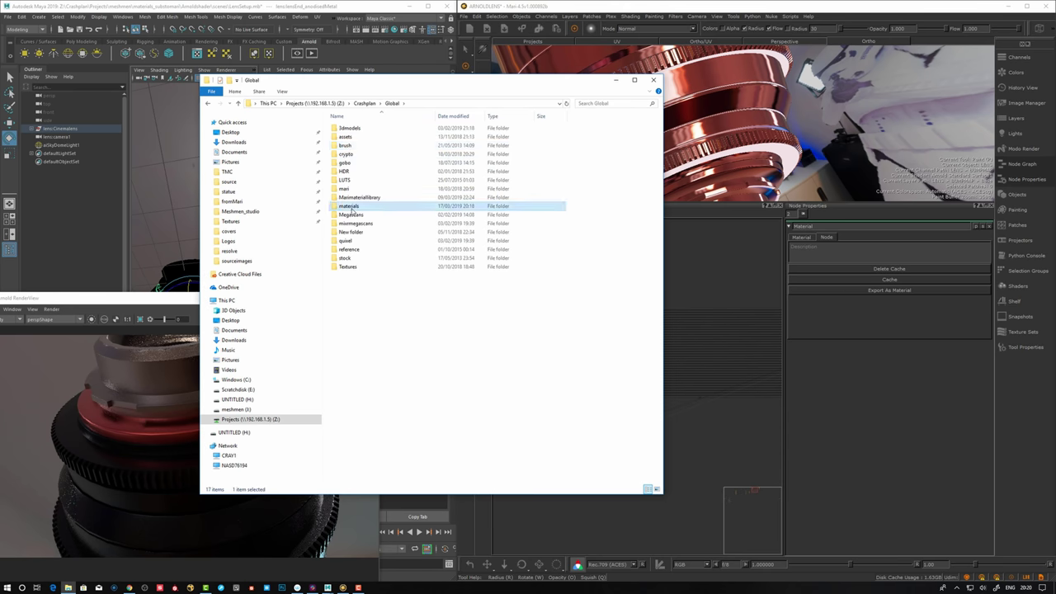
double_click(350, 208)
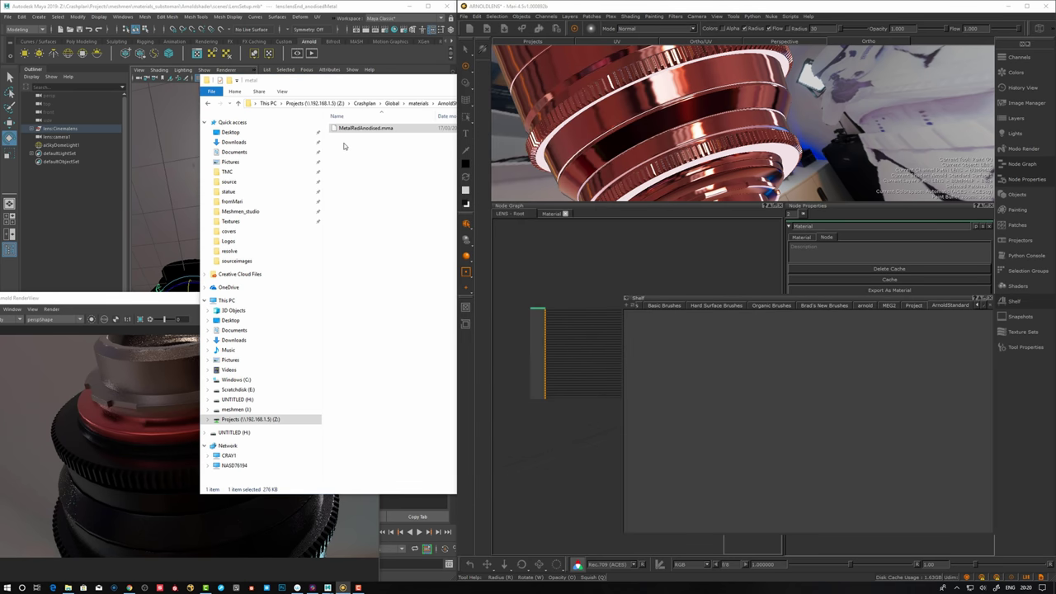
Add MetalRedAnodised.mma from the metal folder to Mari's ArnoldStandard shelf and put away the file browser and shelf
drag(356, 128, 661, 357)
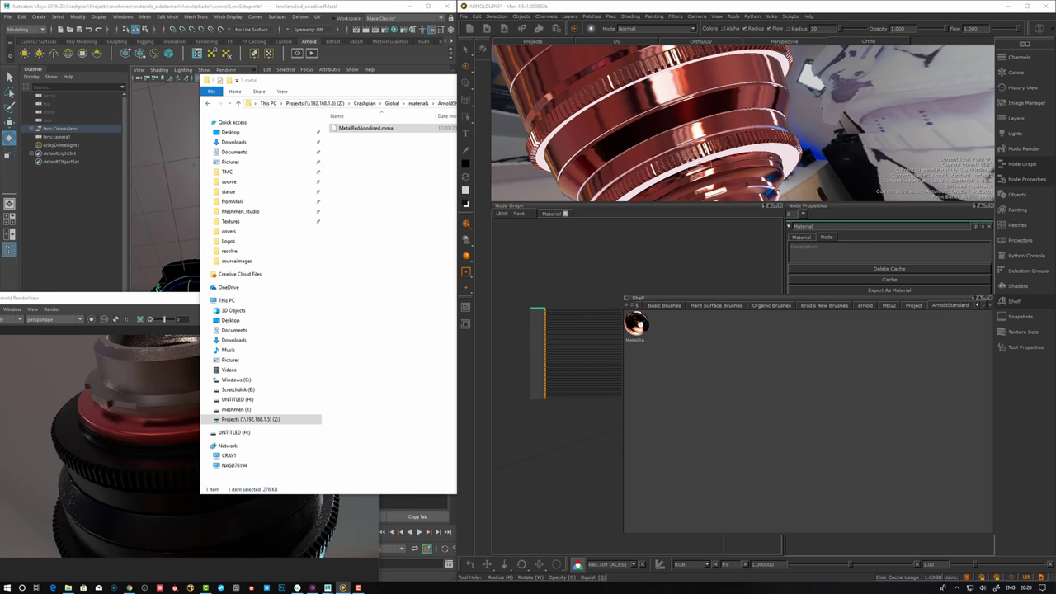
click(446, 90)
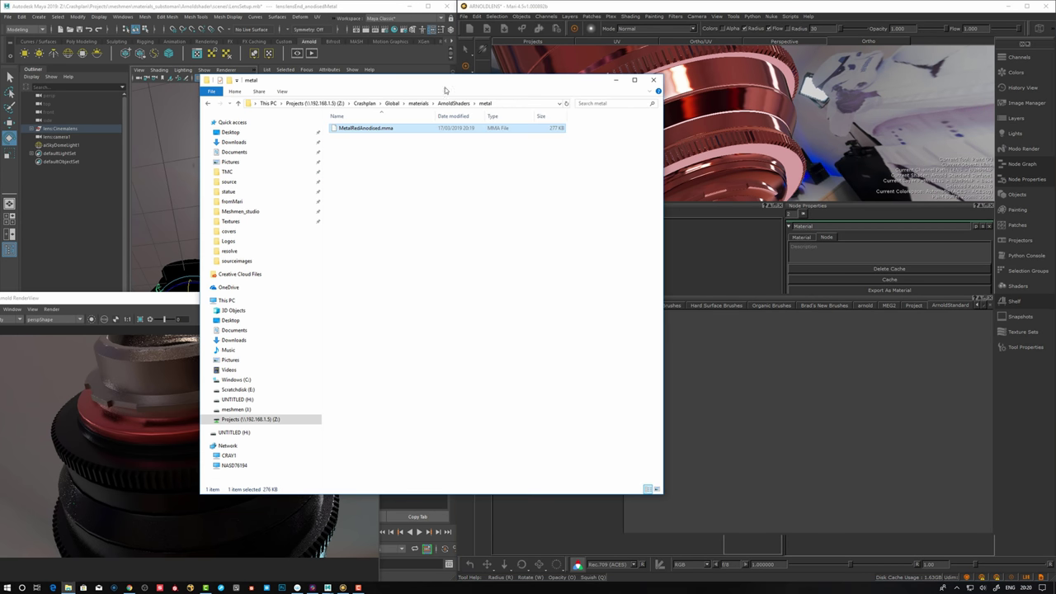
click(615, 80)
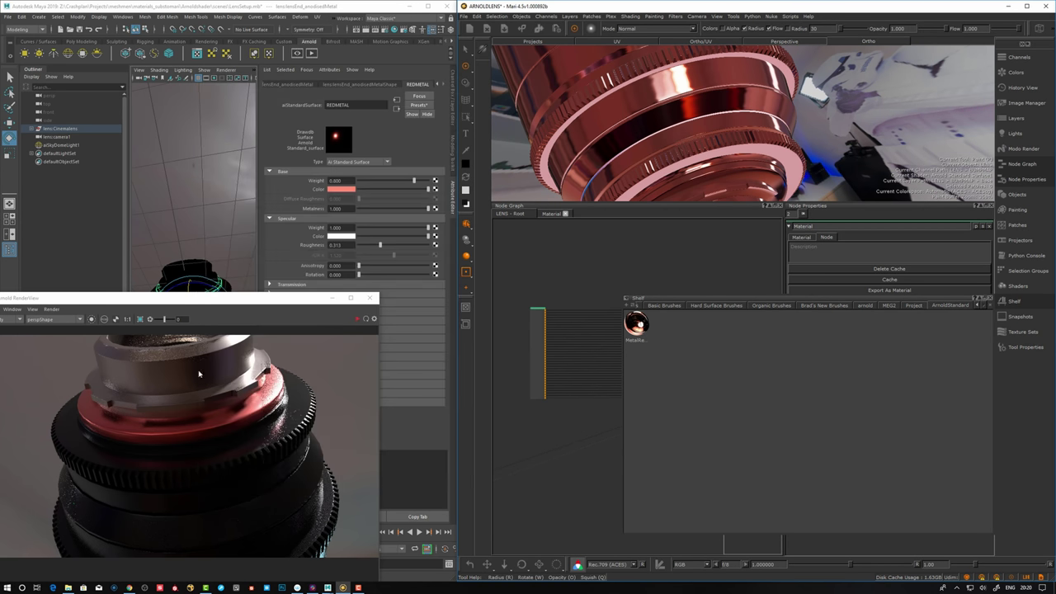
click(1006, 305)
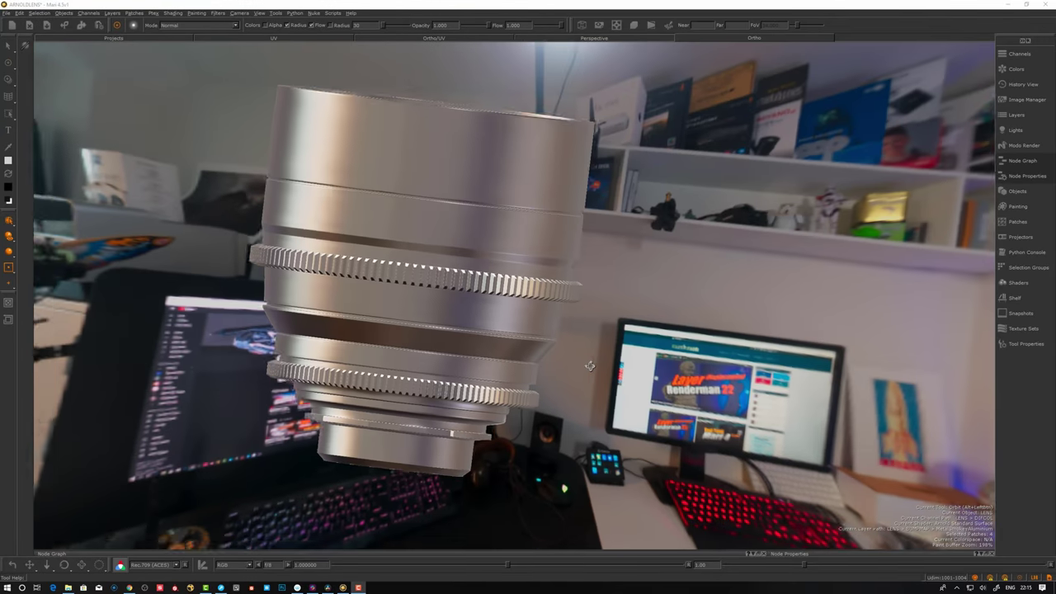
Examine the smokey aluminium material's reflections and fine bump detail up close on the lens
alt+drag(590, 366, 618, 318)
alt+right_drag(618, 319, 639, 375)
alt+drag(638, 374, 693, 330)
alt+right_drag(693, 330, 741, 274)
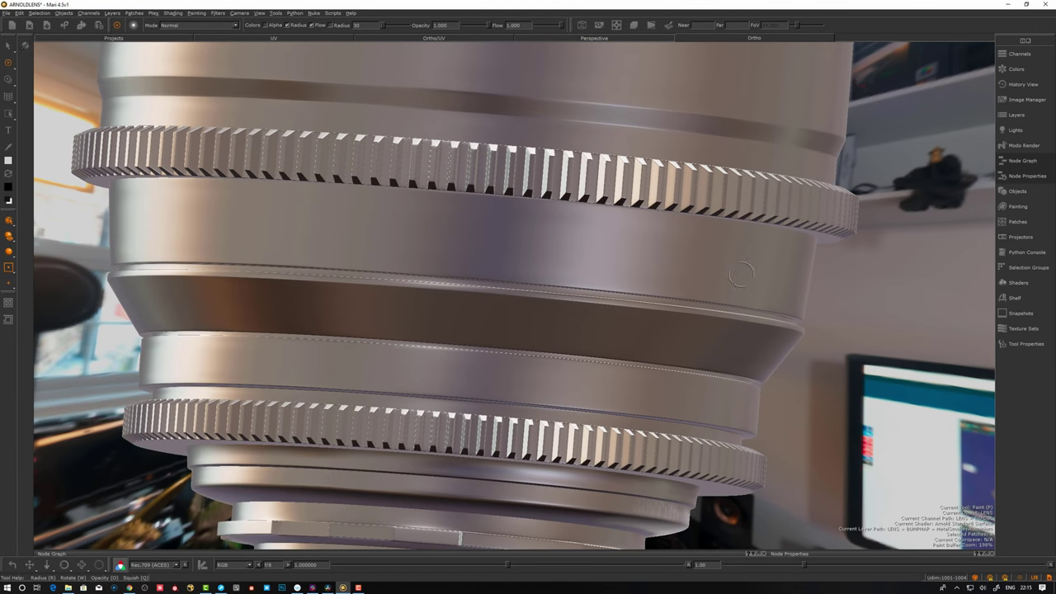
click(1017, 114)
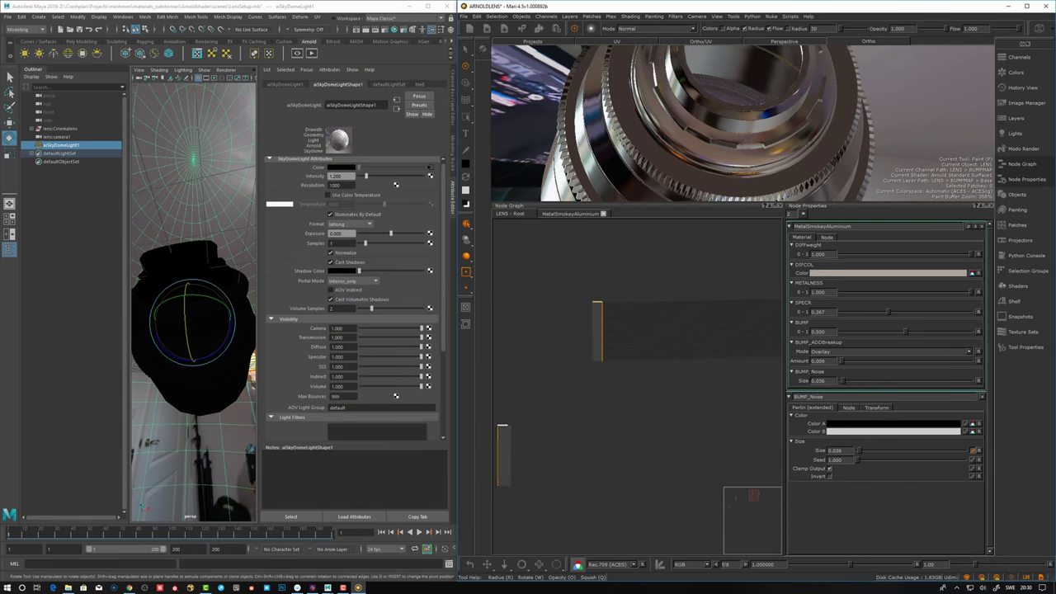
alt+drag(672, 153, 783, 156)
alt+right_drag(783, 156, 722, 159)
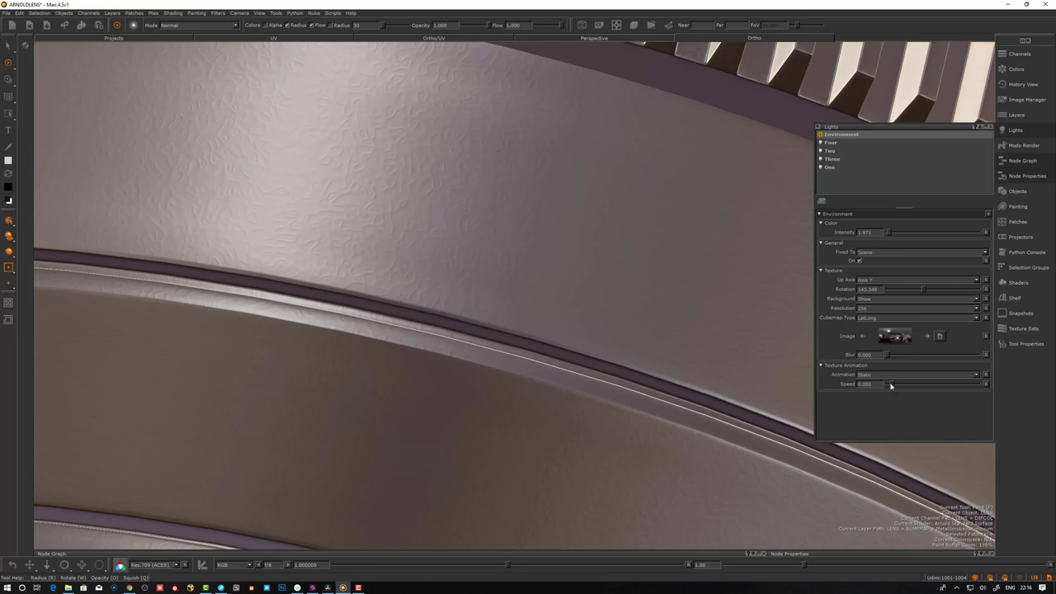
drag(892, 382, 891, 389)
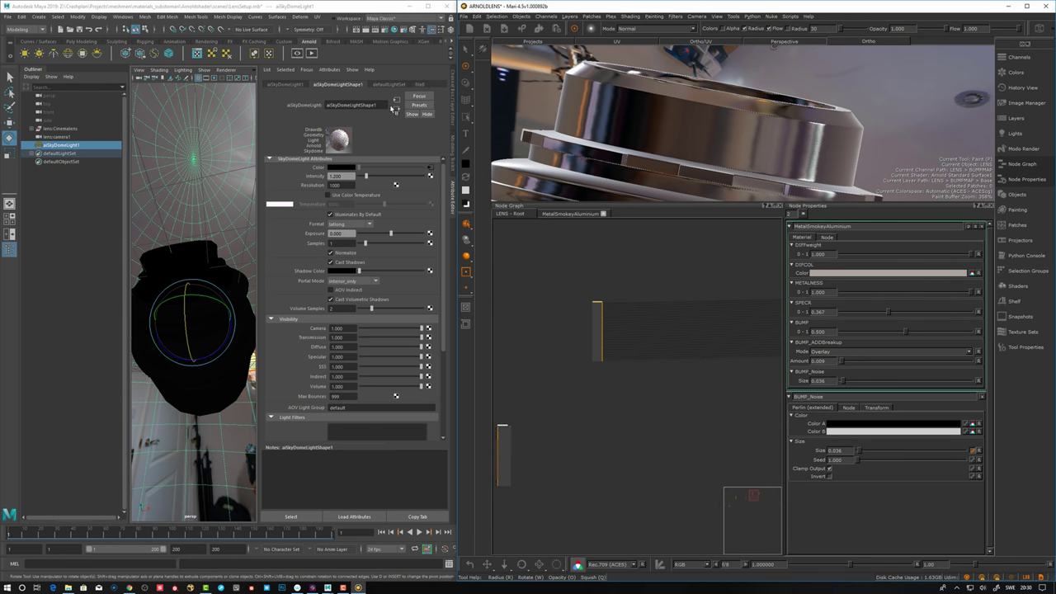
Switch to Maya, render the brushed metal mount mesh in Arnold RenderView and show its aiStandardSurface4 shader settings
click(200, 259)
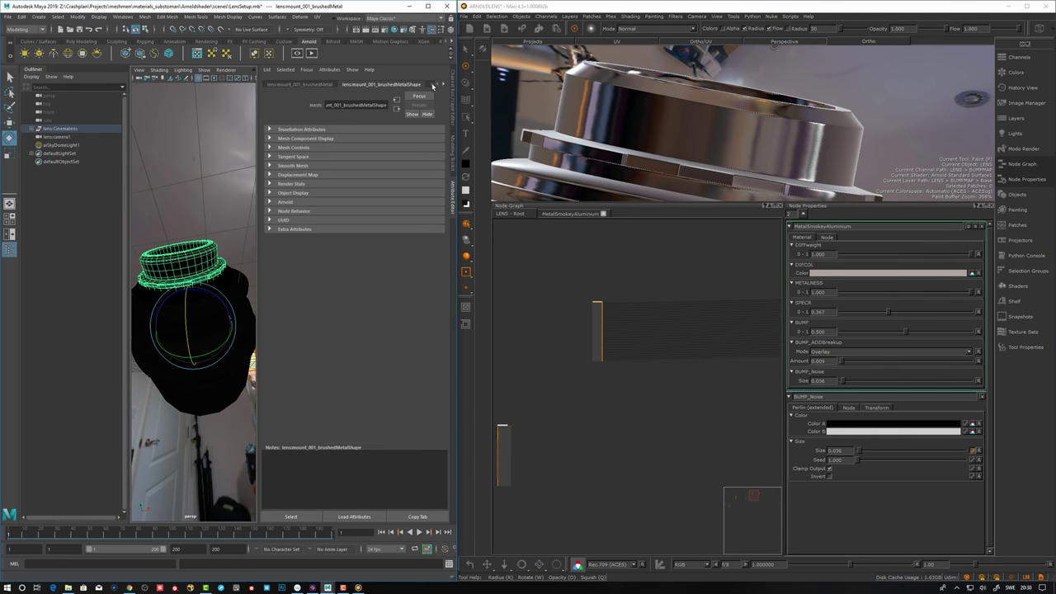
click(443, 83)
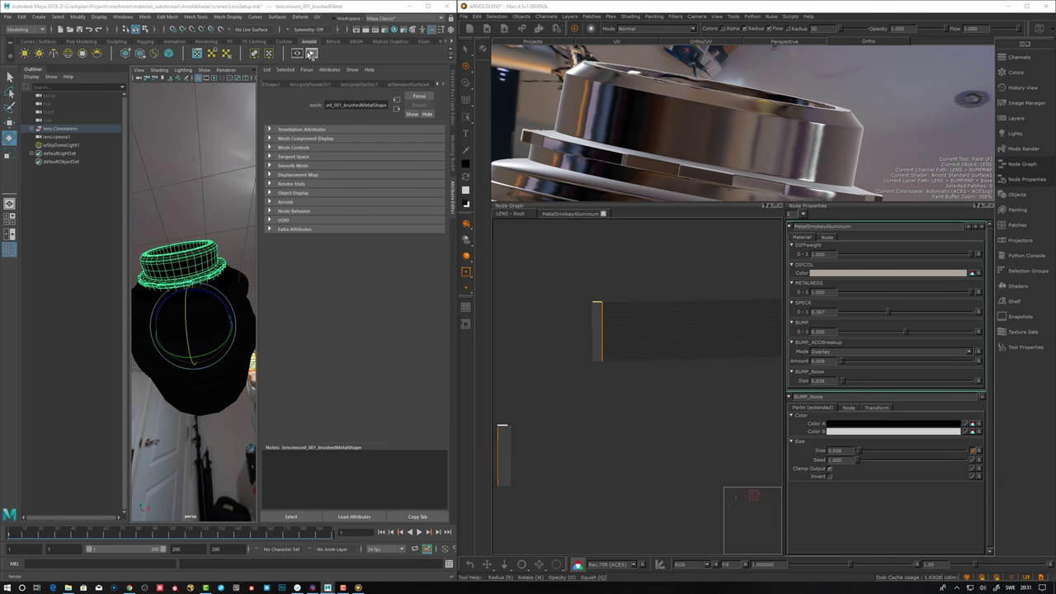
click(311, 54)
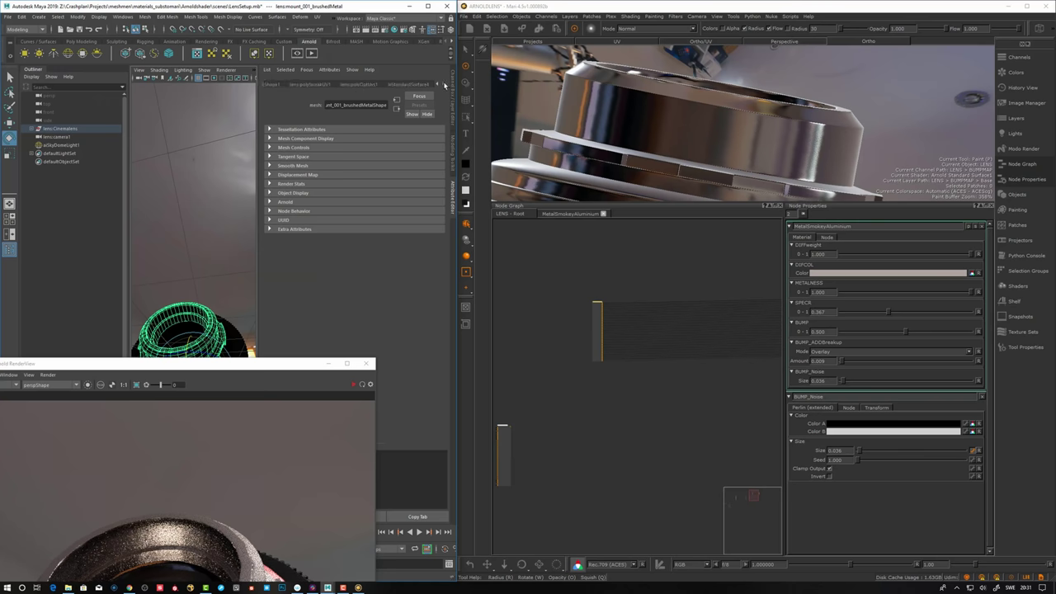
click(414, 86)
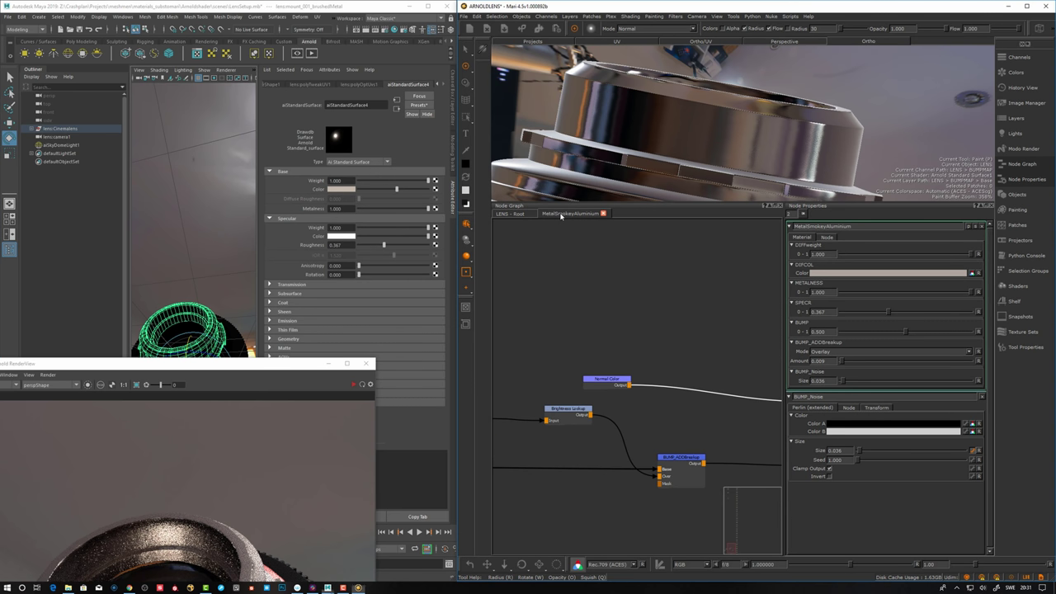
In Mari's MetalSmokeyAluminium group, display the Brightness Lookup node's output on the lens and examine it up close
click(530, 369)
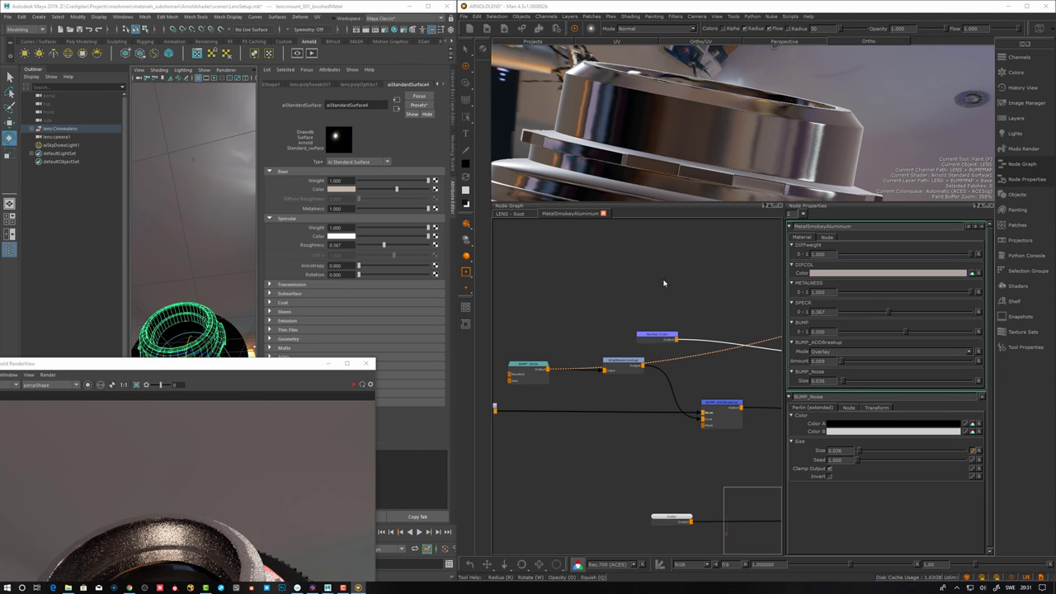
click(625, 364)
double_click(628, 363)
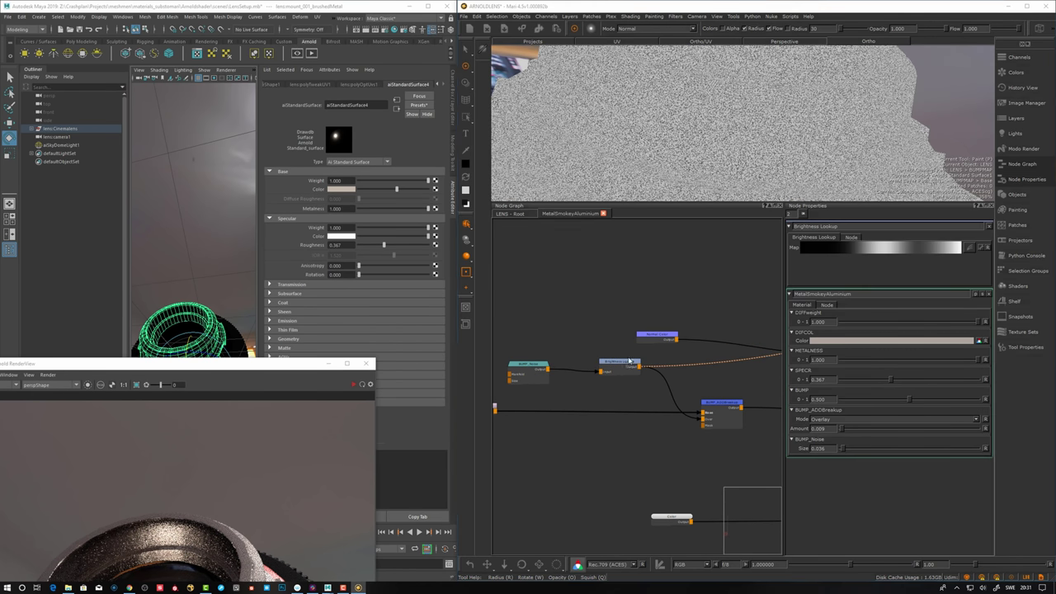
alt+drag(737, 132, 734, 155)
alt+right_drag(734, 155, 816, 153)
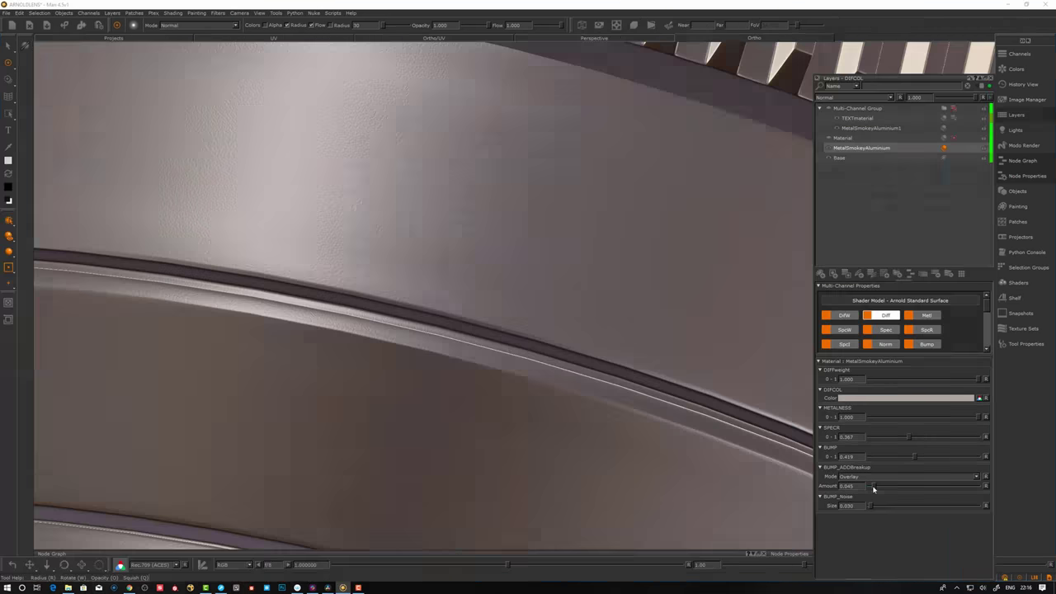
Review the BUMP_ADDBreakup and BUMP_Noise node settings and the MetalSmokeyAluminium group's promoted controls
click(872, 488)
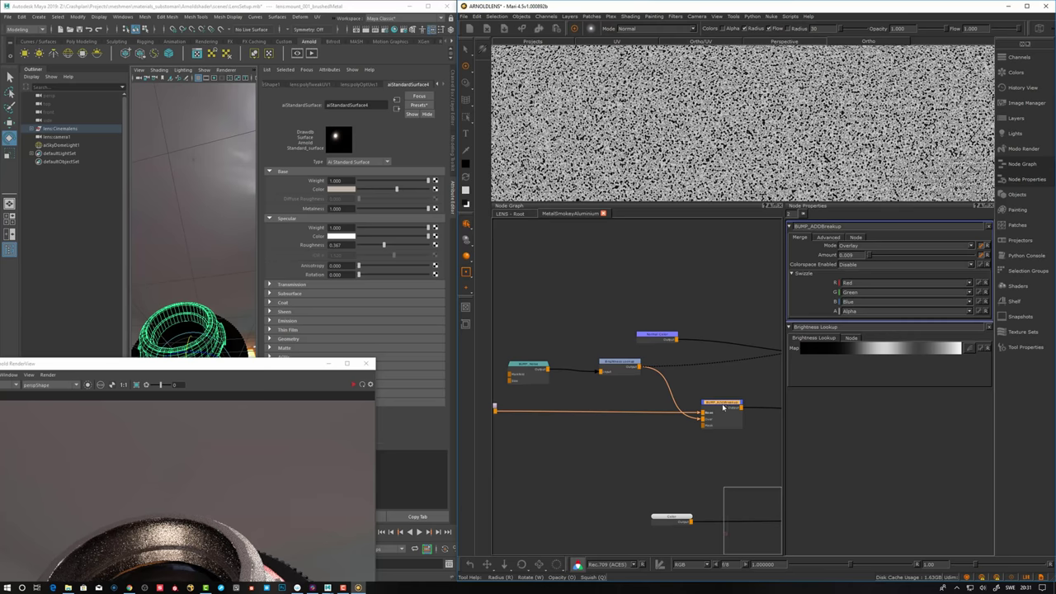
drag(725, 407, 723, 406)
drag(606, 368, 603, 368)
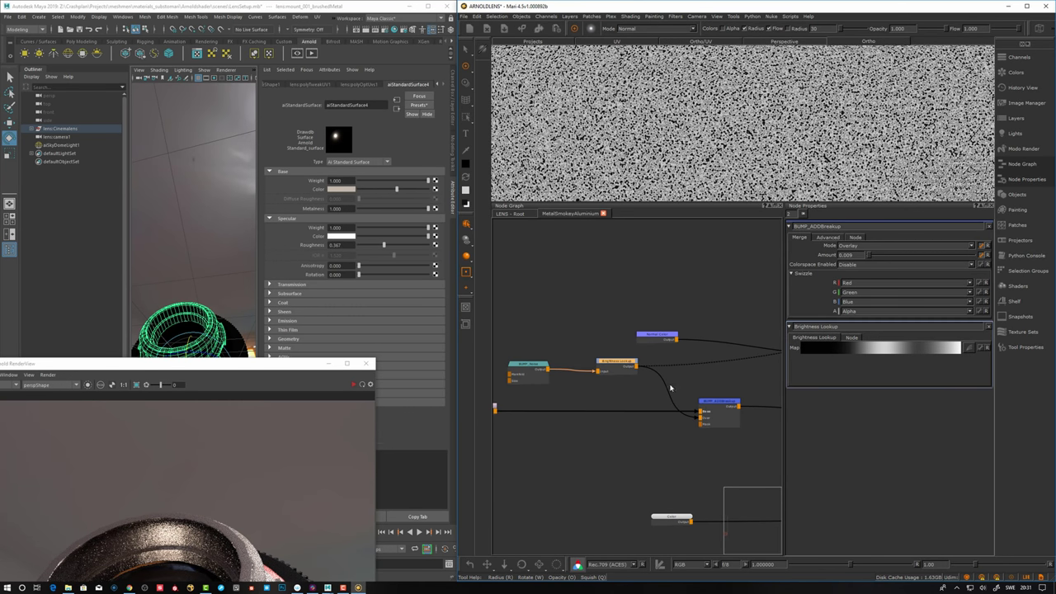
click(719, 402)
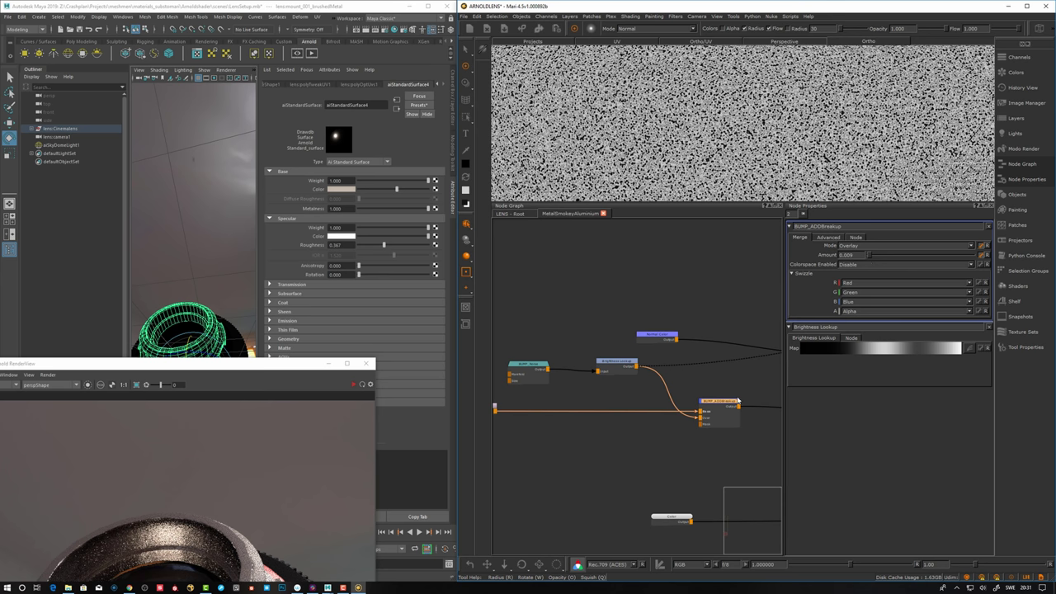
drag(738, 401, 740, 398)
click(528, 366)
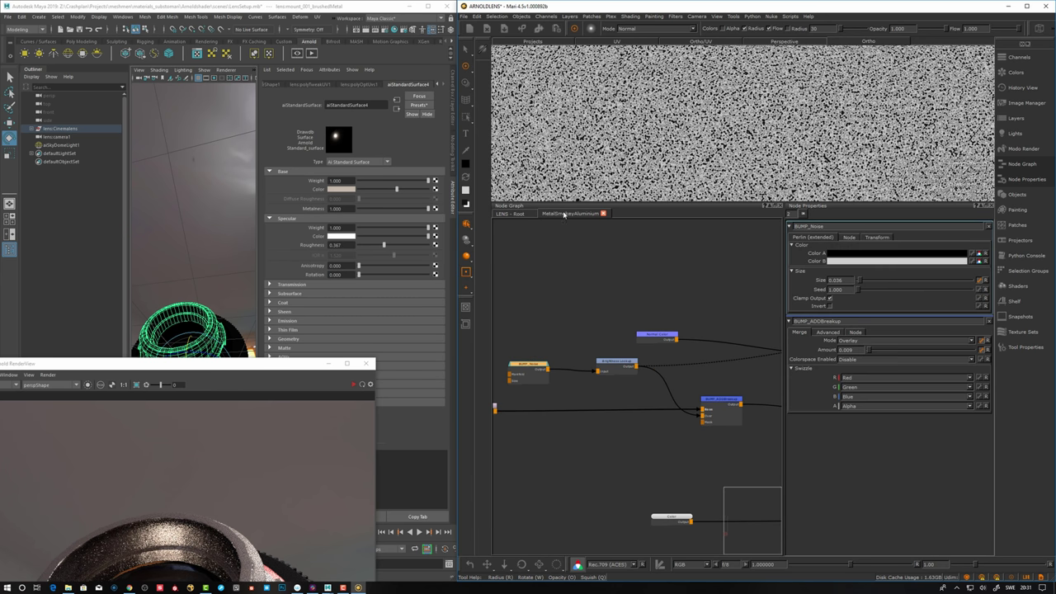
click(512, 214)
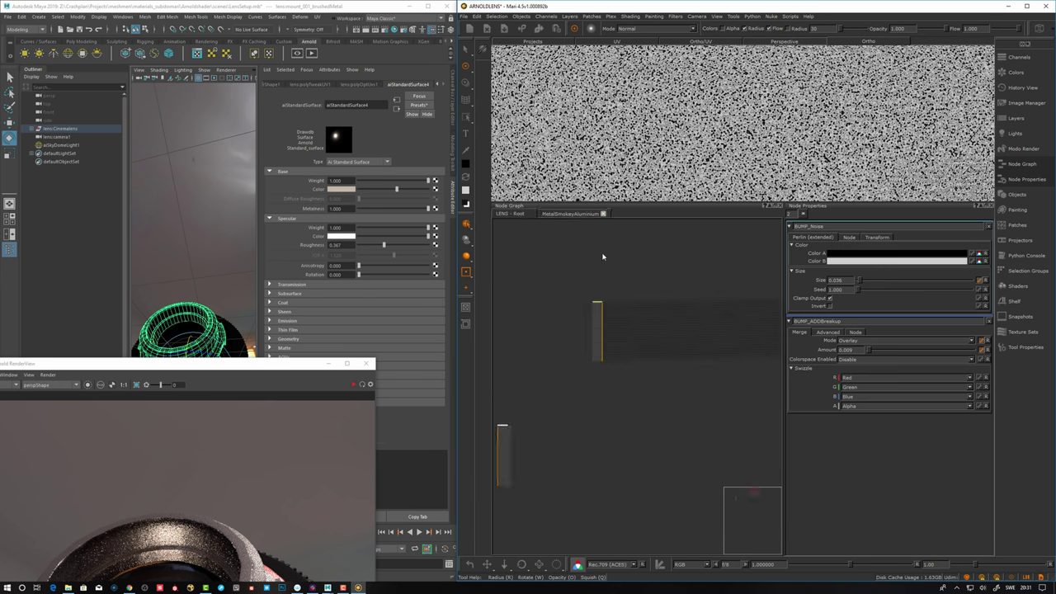
click(597, 324)
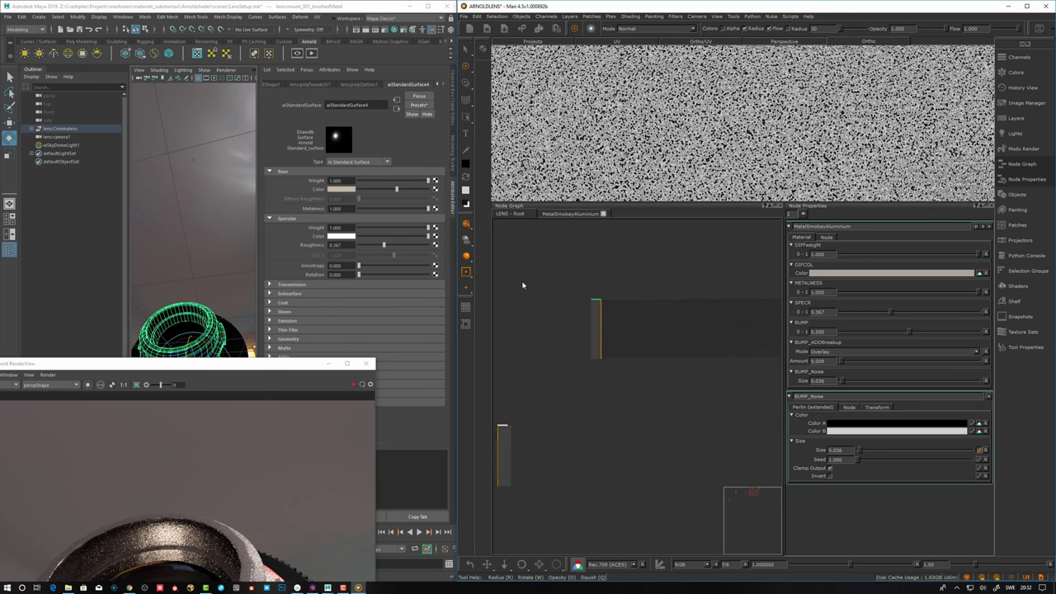
Switch to Maya, select the painted metal lens body mesh and show its Arnold standard surface shader settings
drag(287, 374, 421, 134)
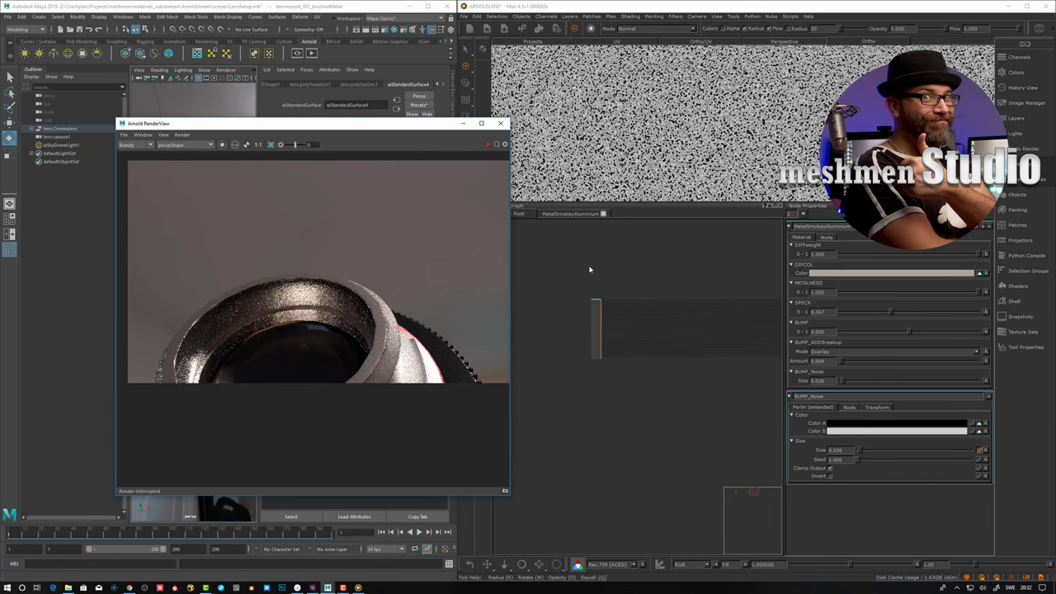
drag(412, 130, 388, 406)
click(216, 312)
alt+middle_drag(215, 312, 227, 233)
click(212, 325)
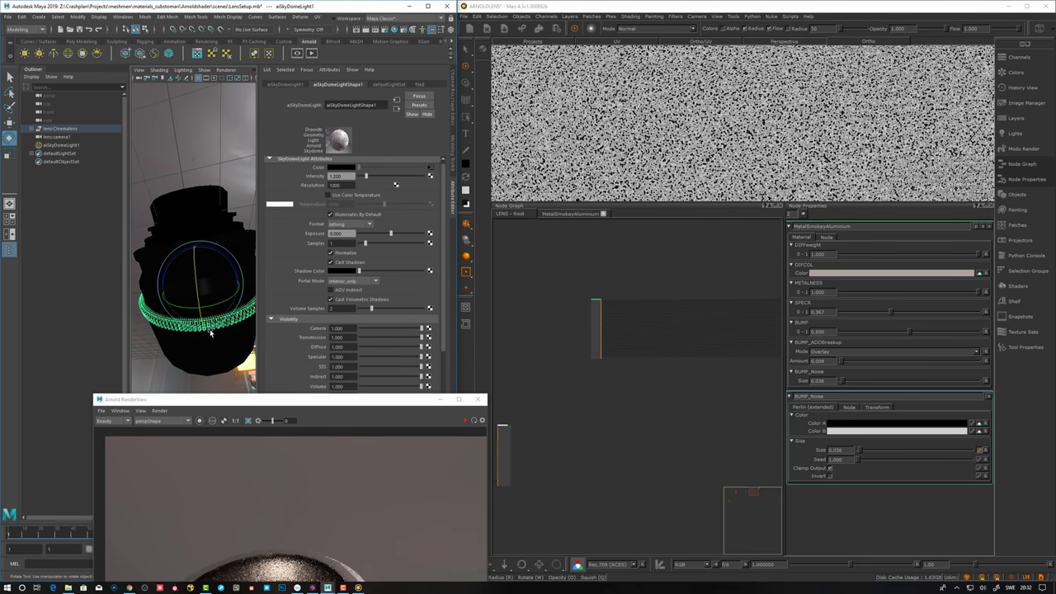
click(207, 349)
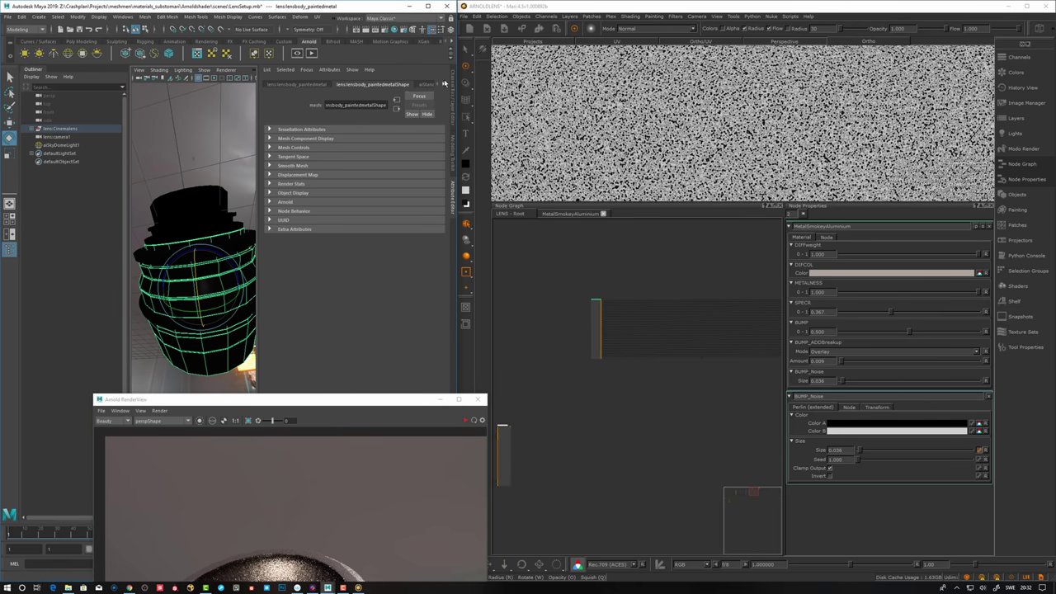
click(443, 84)
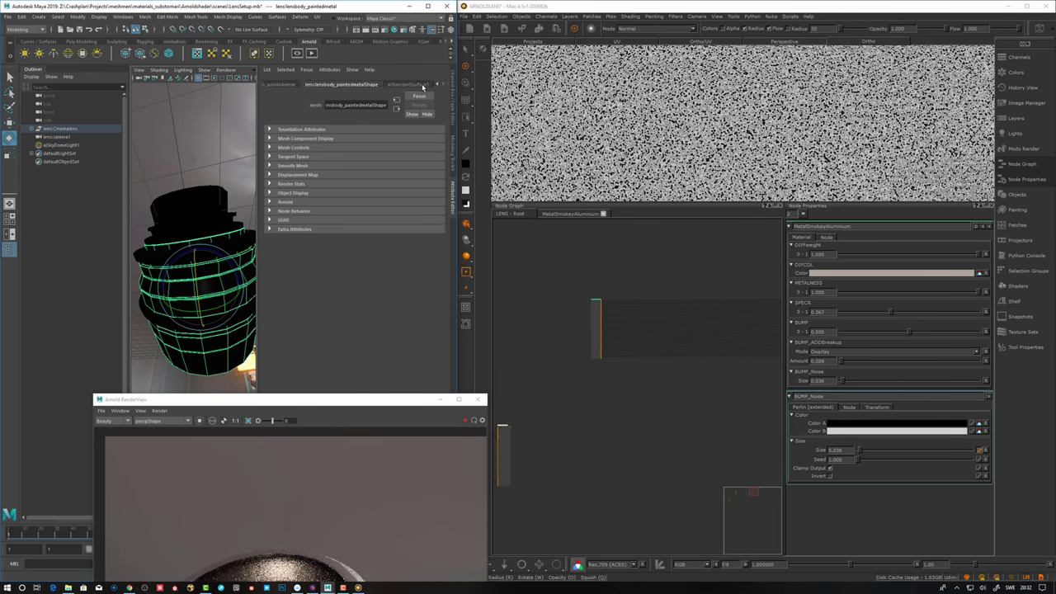
click(422, 85)
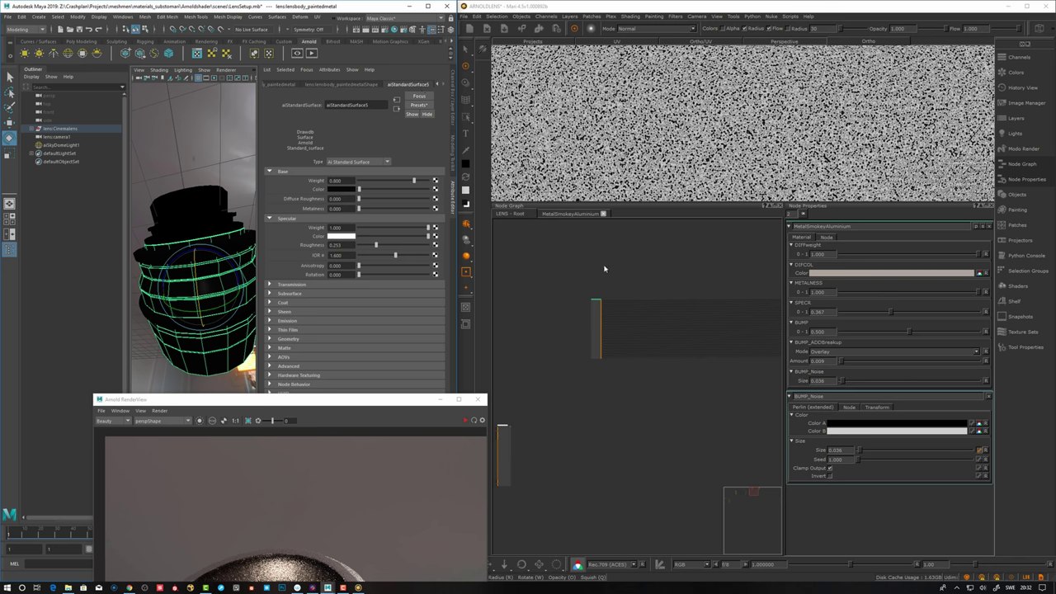
Switch back to Mari and view the Shelf palette
key(alt)
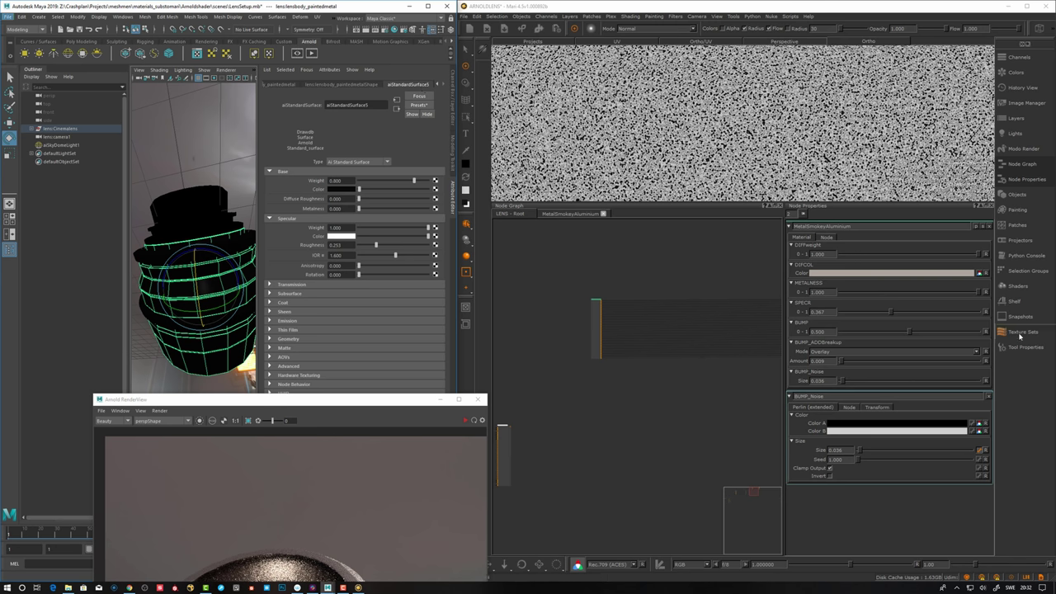
click(1018, 304)
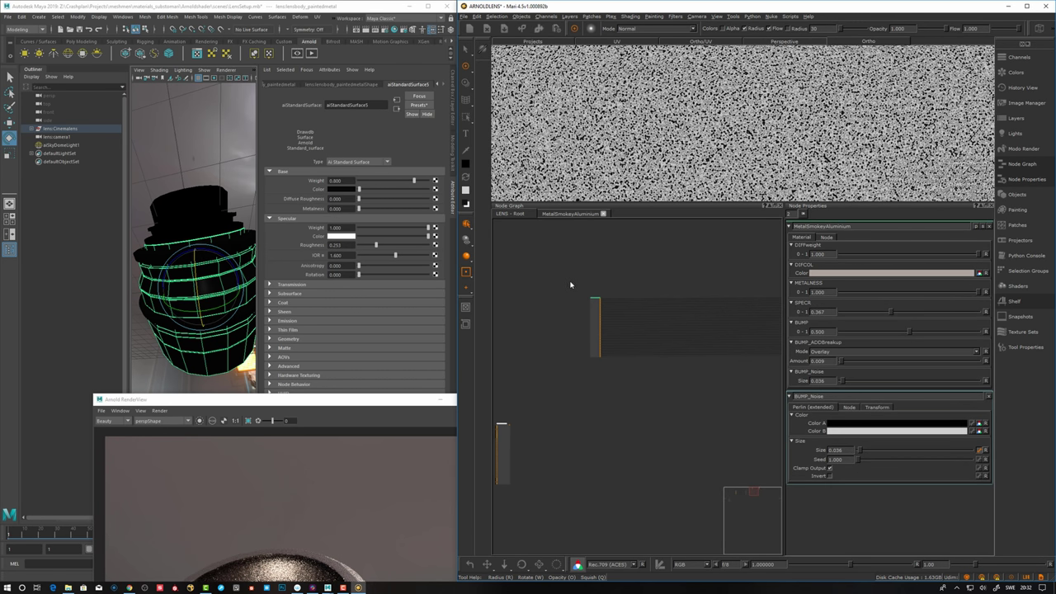
Switch to Maya, examine the selected painted metal lens body in the viewport and return to Mari
alt+drag(194, 287, 189, 289)
scroll(189, 289, up, 2)
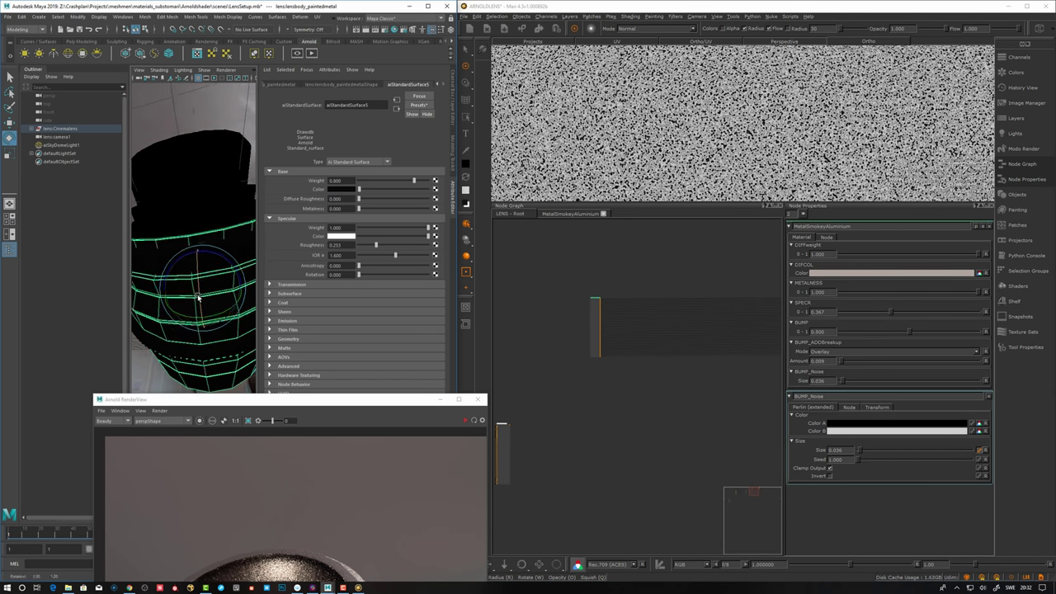
scroll(189, 288, down, 5)
scroll(190, 288, up, 2)
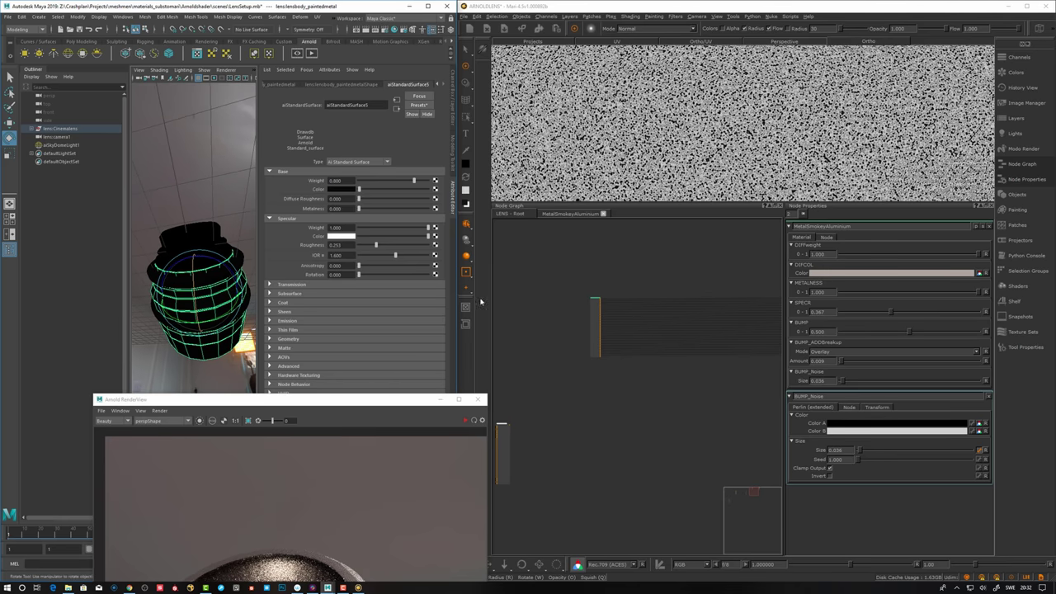
click(589, 317)
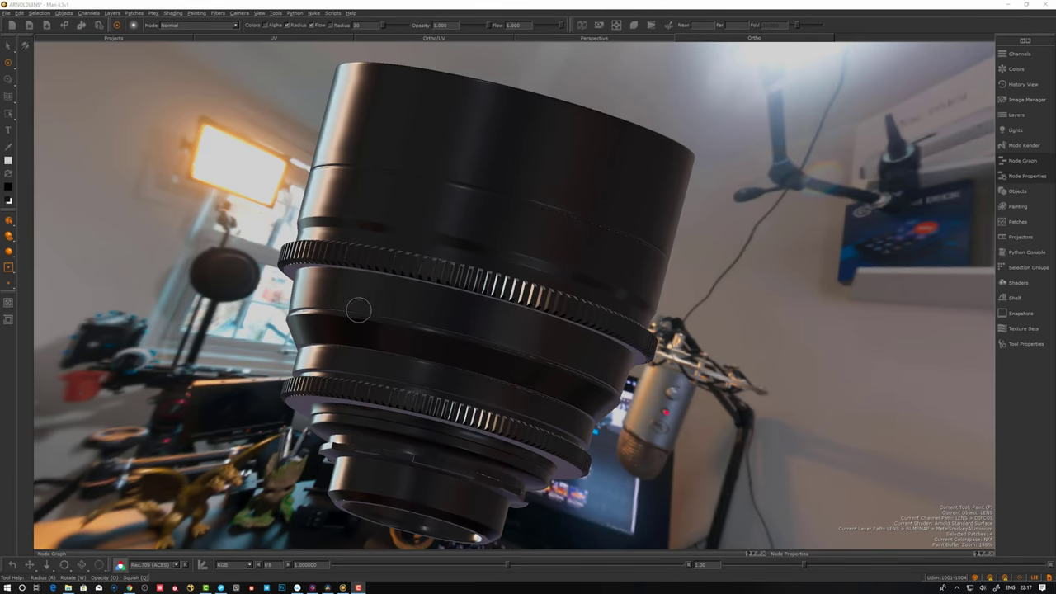
Examine the highlights on the lens and the float and color nodes feeding the MetalSmokeyAluminium group's outputs
scroll(542, 288, up, 5)
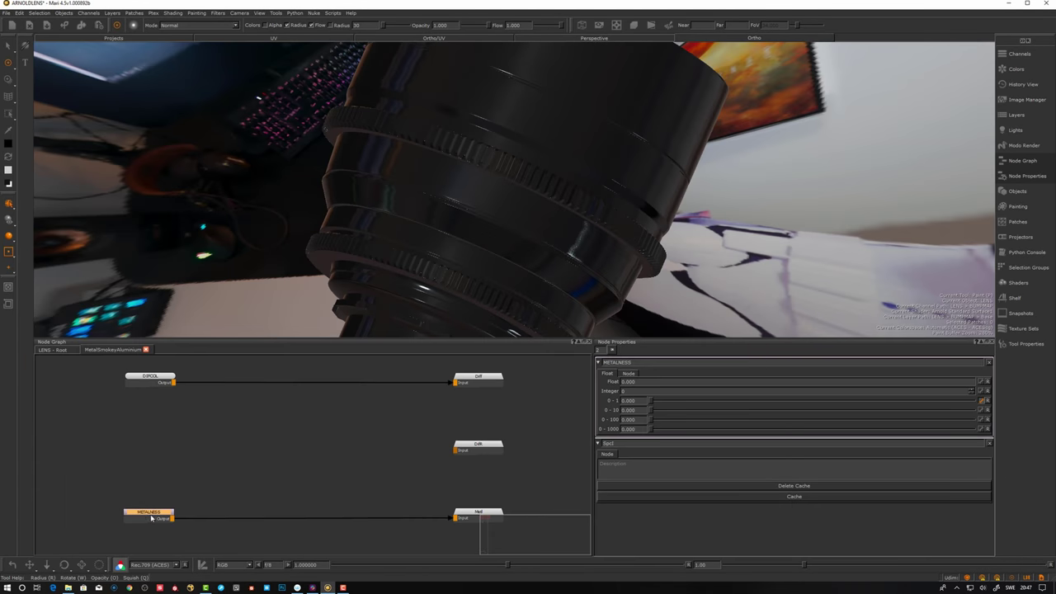
scroll(217, 479, down, 5)
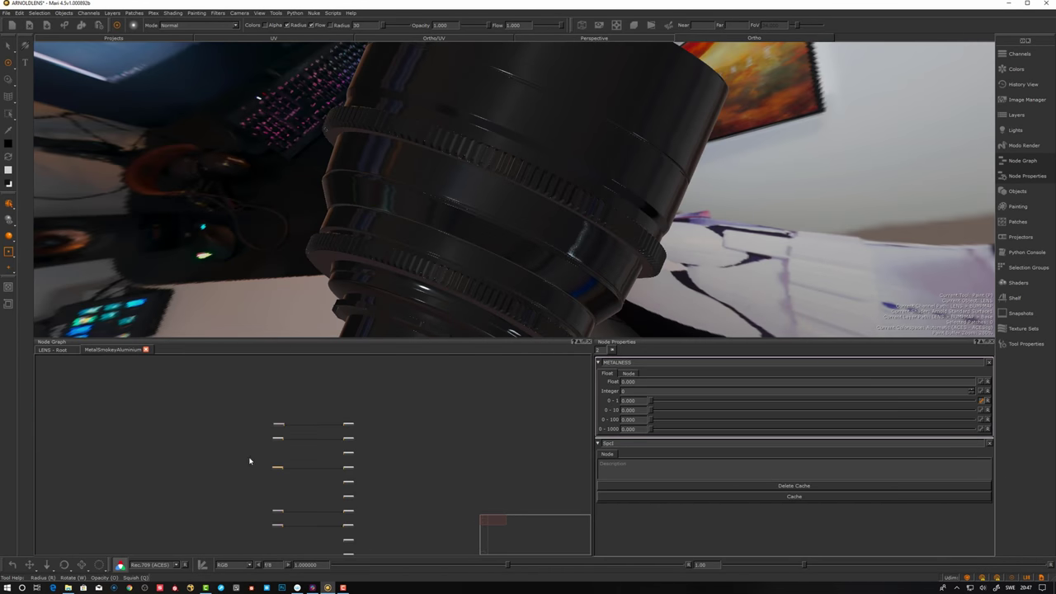
mouse_move(527, 210)
alt+mouse_down()
mouse_move(484, 201)
mouse_move(540, 222)
mouse_move(540, 236)
alt+mouse_up()
click(287, 482)
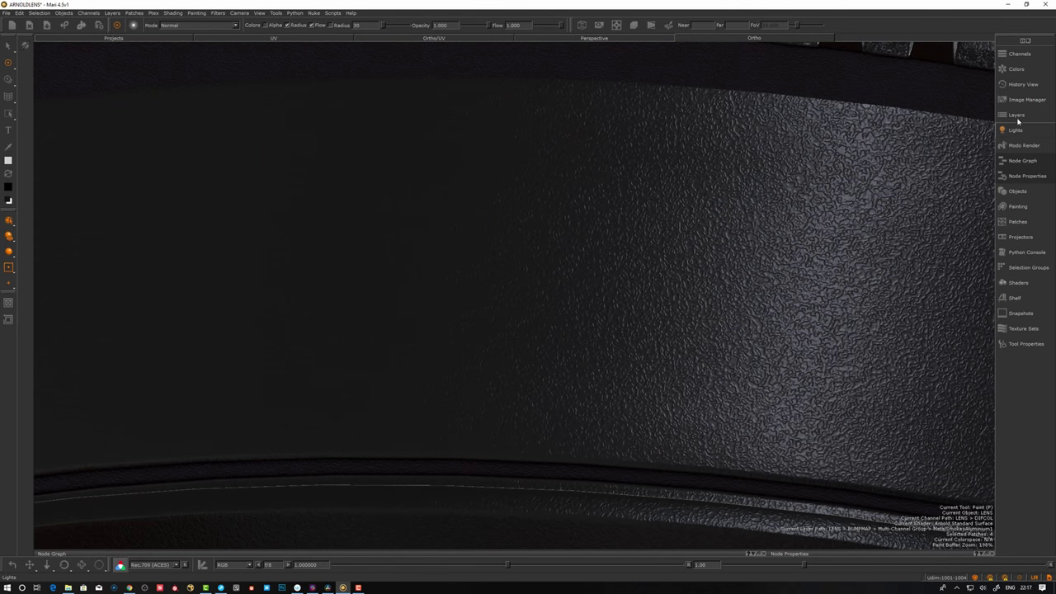
click(1017, 116)
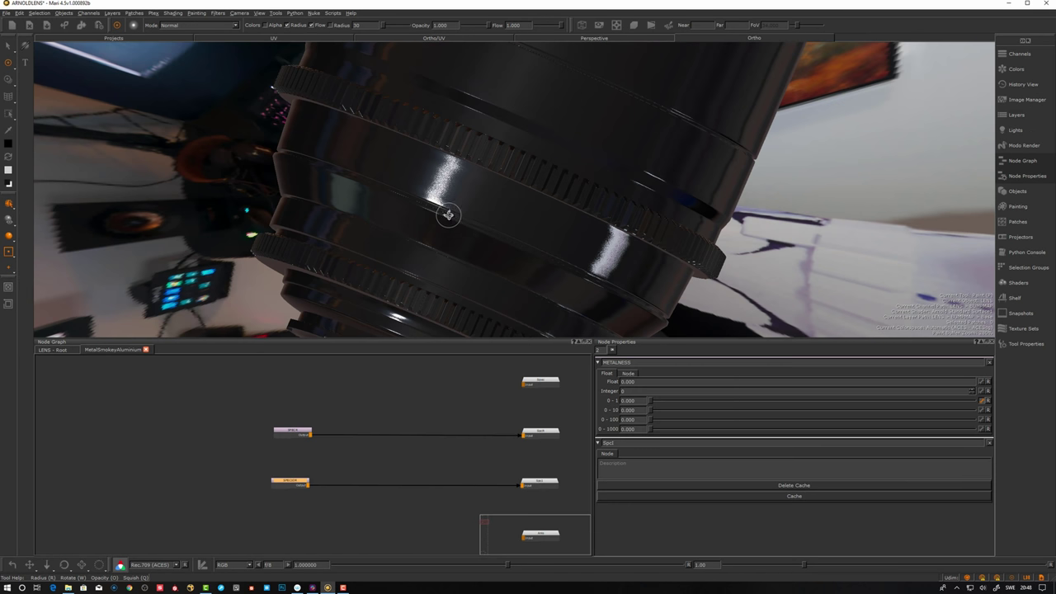
alt+drag(450, 228, 454, 226)
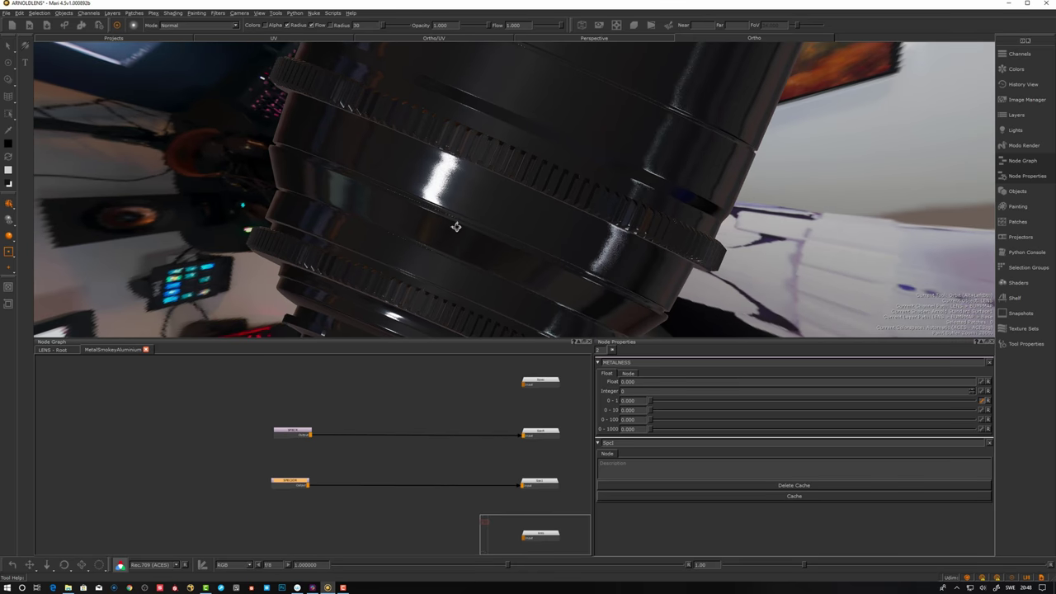
alt+drag(462, 262, 478, 243)
middle_drag(382, 463, 439, 441)
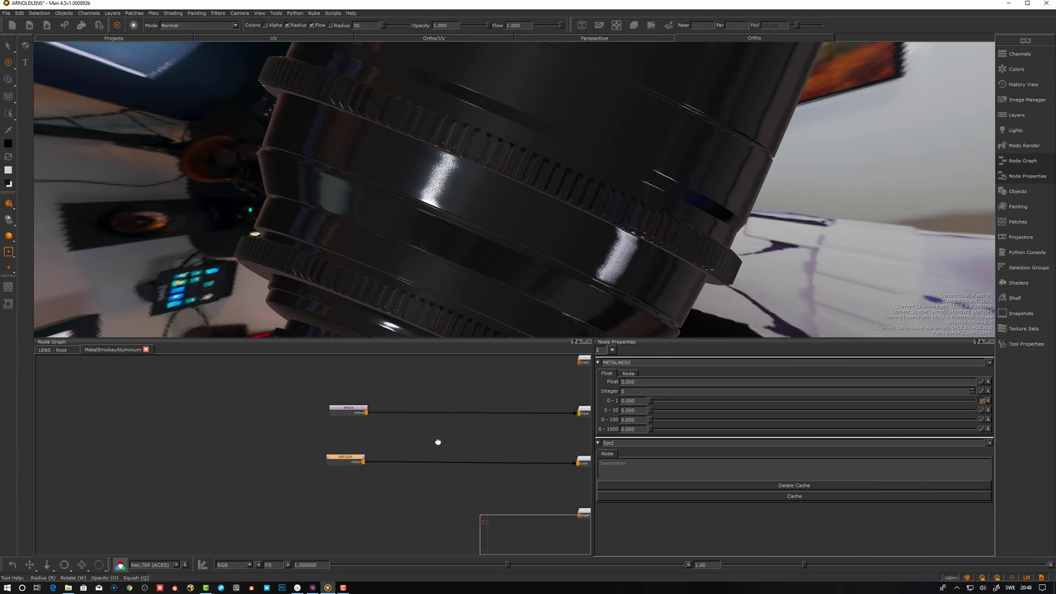
scroll(438, 410, down, 2)
middle_drag(438, 401, 424, 500)
middle_drag(399, 415, 388, 481)
scroll(330, 414, up, 3)
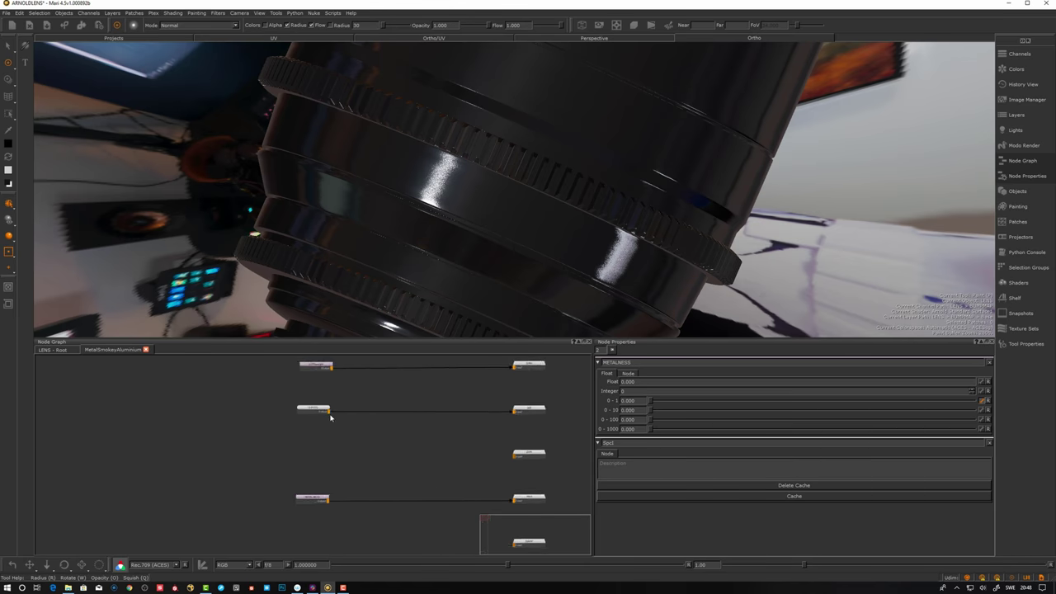
scroll(323, 528, down, 1)
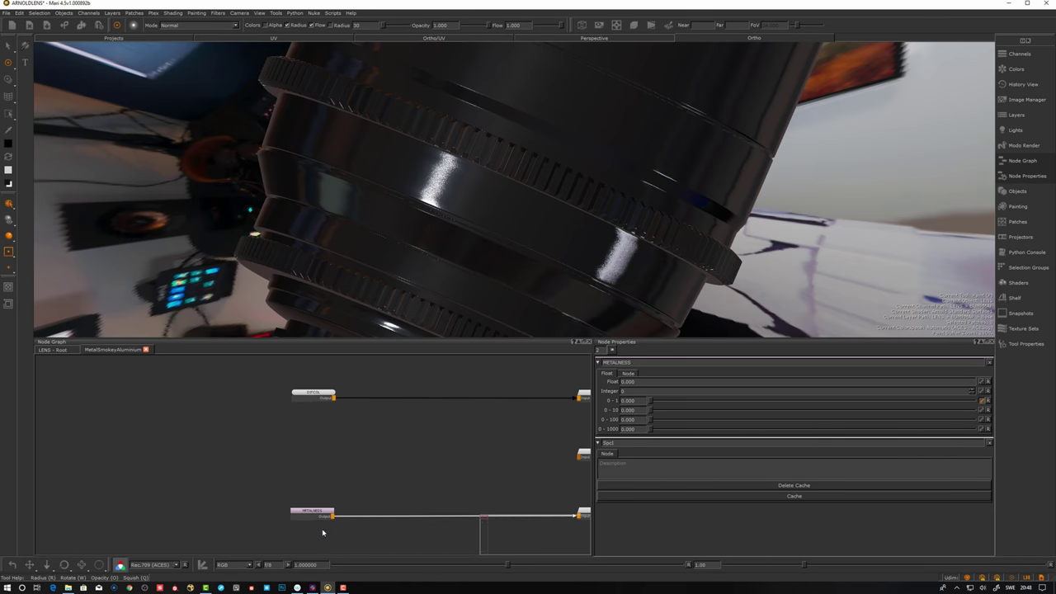
Open the SPECIOR node's properties, try much higher IOR values on its 0 - 10 control and set it to 1.6
click(306, 513)
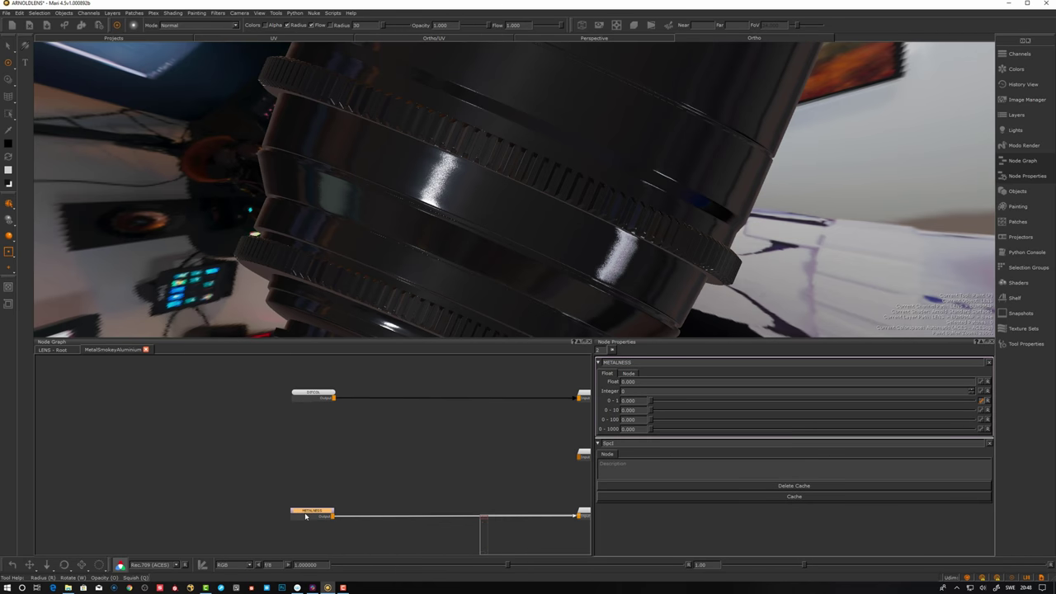
drag(319, 396, 323, 396)
double_click(322, 396)
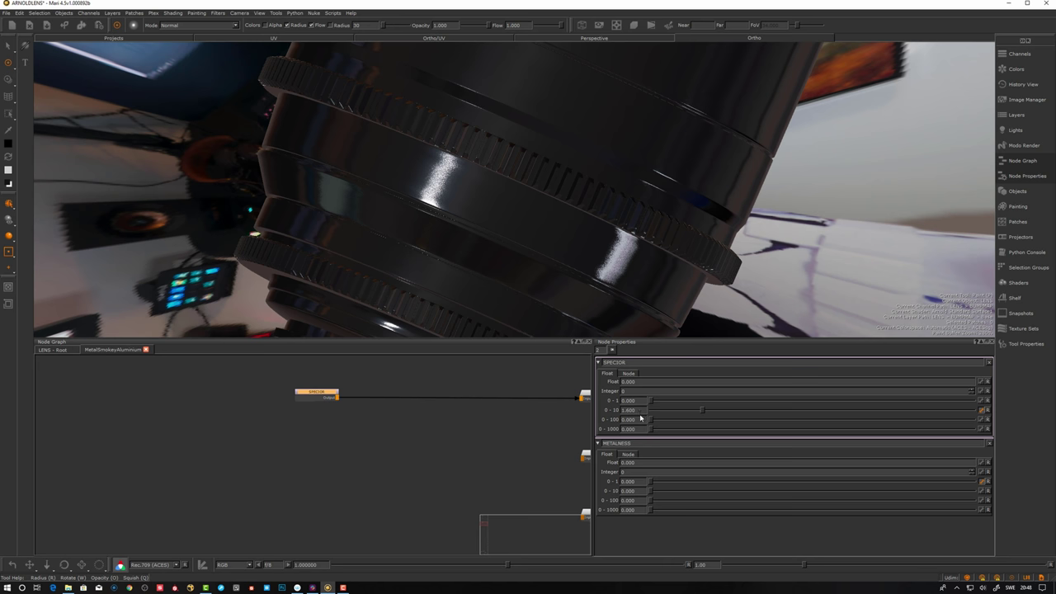
drag(703, 414, 913, 410)
drag(987, 423, 1008, 424)
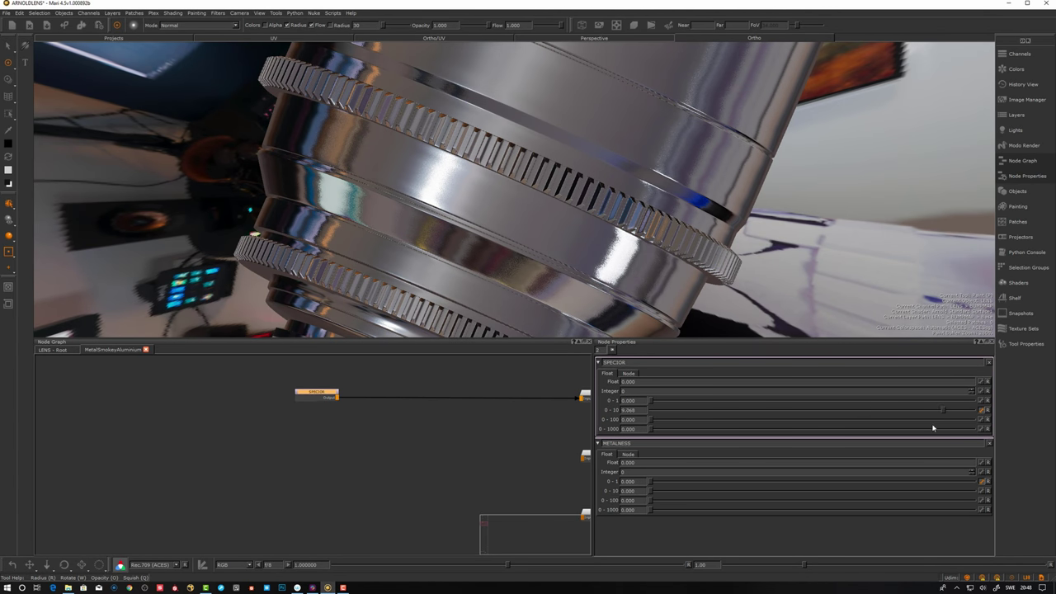
drag(933, 428, 747, 419)
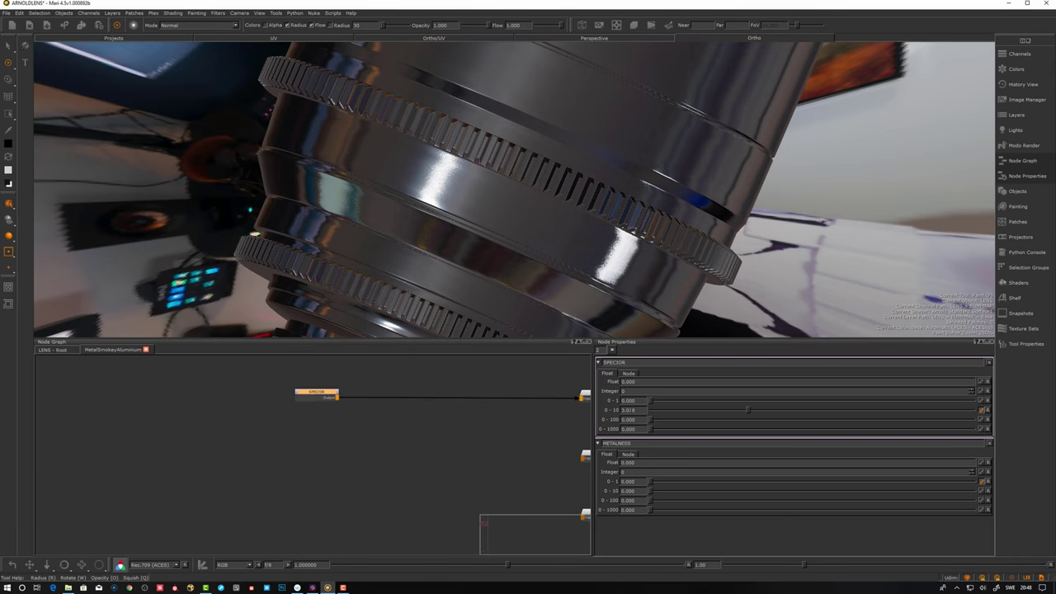
double_click(632, 410)
text(1.6)
key(Return)
Set the BUMP_Noise node's size to about 0.035 and check the bump breakup on the lens up close
alt+drag(447, 232, 471, 224)
scroll(471, 221, up, 4)
alt+right_drag(469, 208, 496, 233)
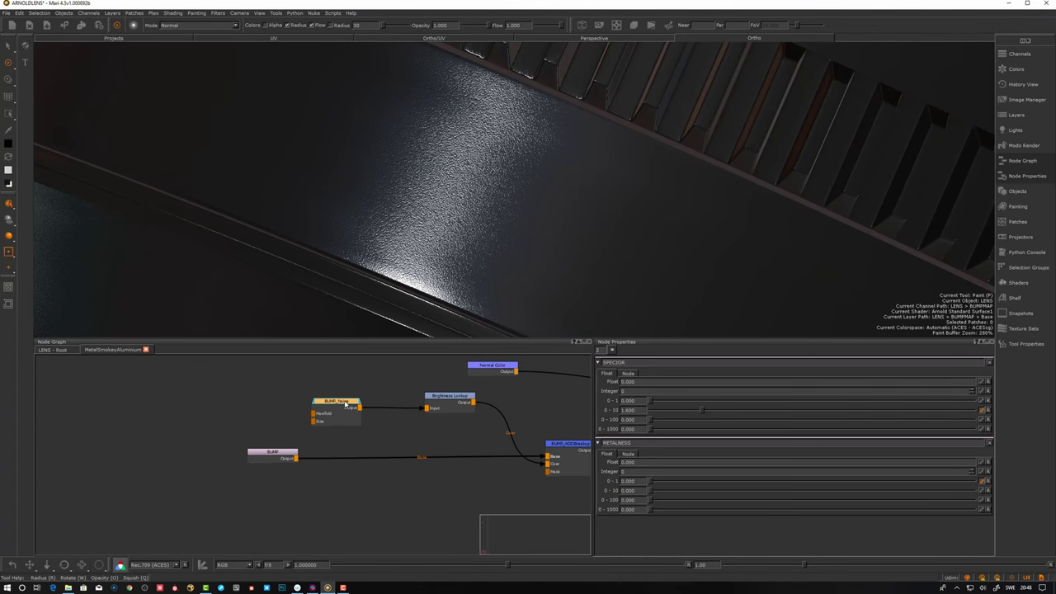
double_click(346, 403)
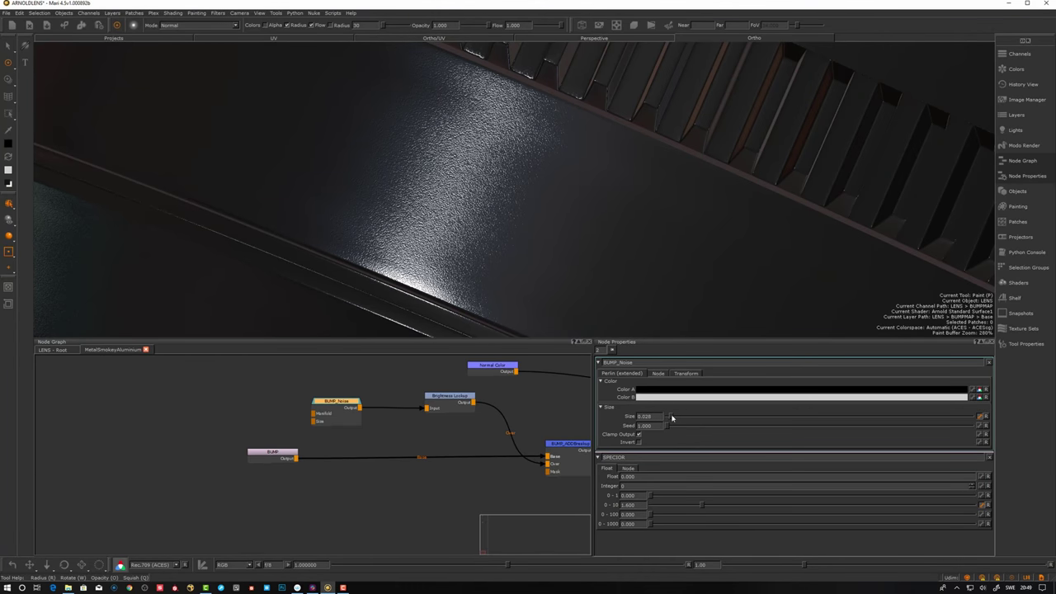
drag(672, 419, 677, 419)
alt+right_drag(684, 231, 556, 231)
alt+drag(556, 231, 558, 231)
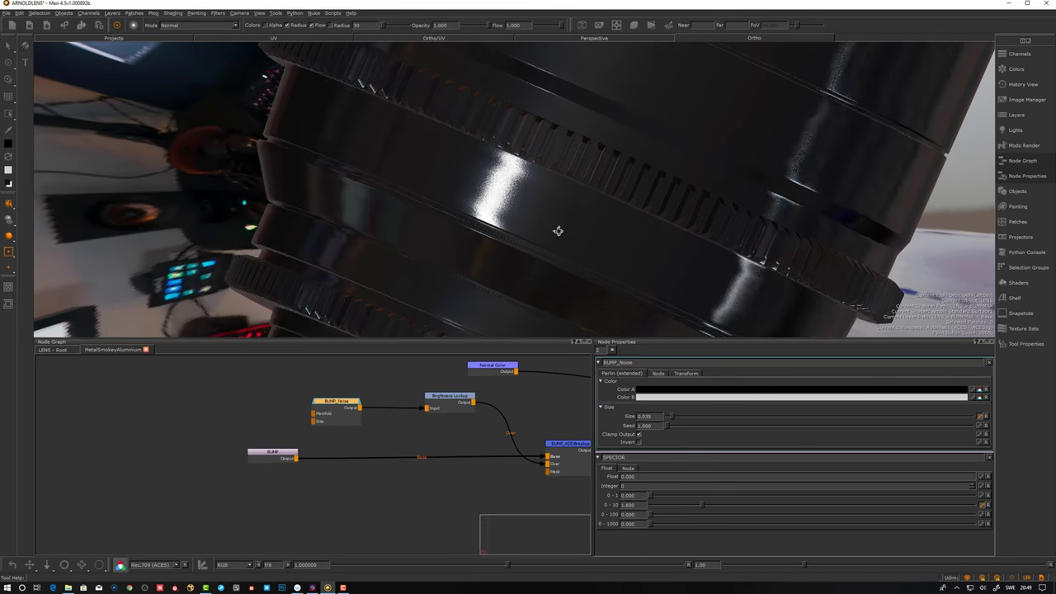
alt+right_drag(558, 231, 684, 236)
alt+drag(684, 236, 670, 248)
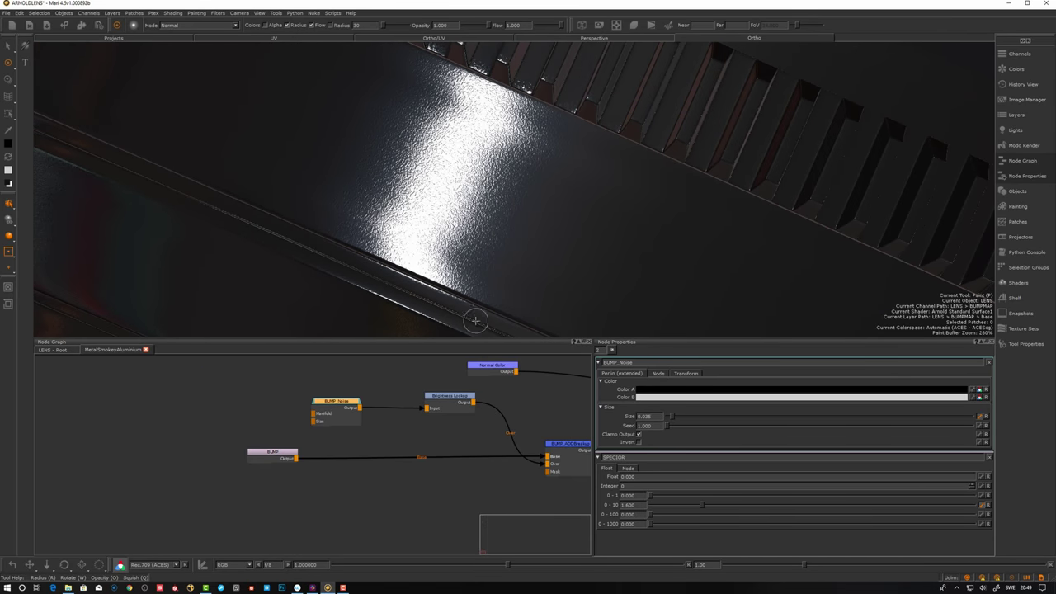
mouse_move(431, 209)
alt+right_down()
mouse_move(464, 209)
mouse_move(577, 250)
alt+right_up()
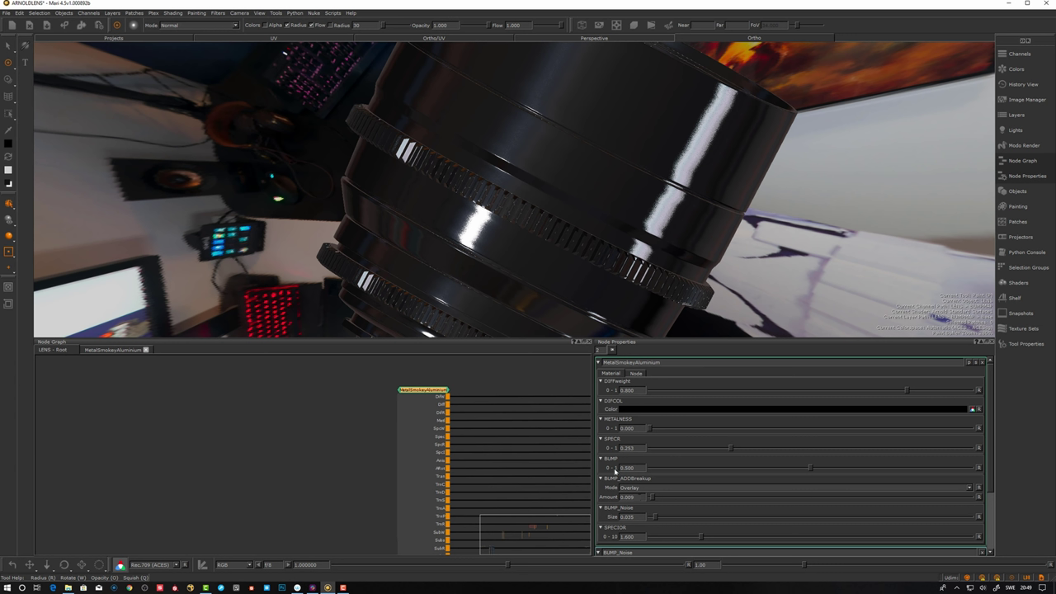
Reorder the MetalSmokeyAluminium group's knobs so that SPECIOR sits directly below SPECR and above BUMP
click(970, 363)
click(583, 294)
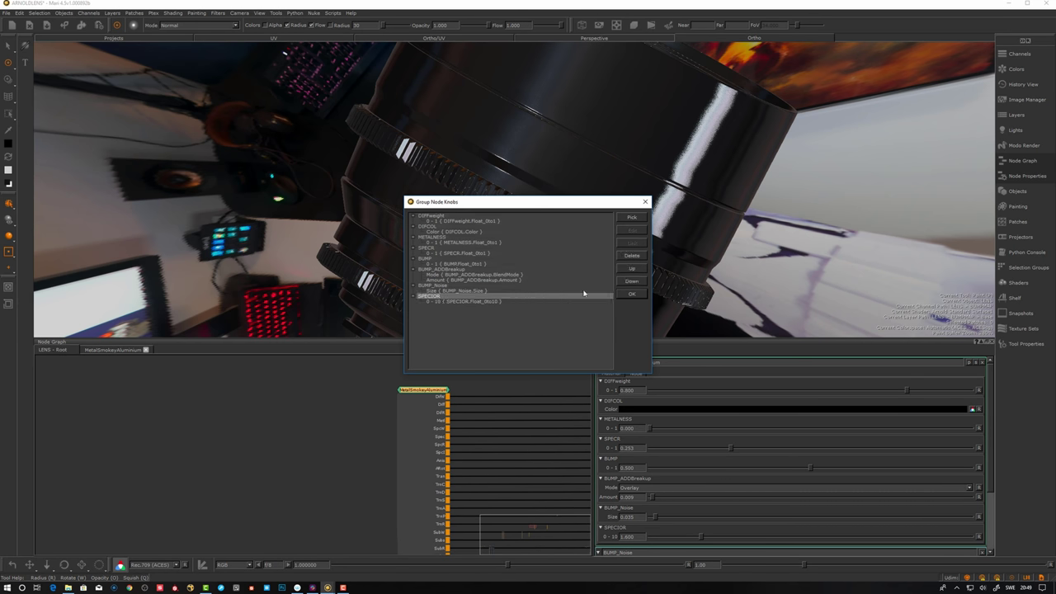
click(632, 269)
click(632, 269)
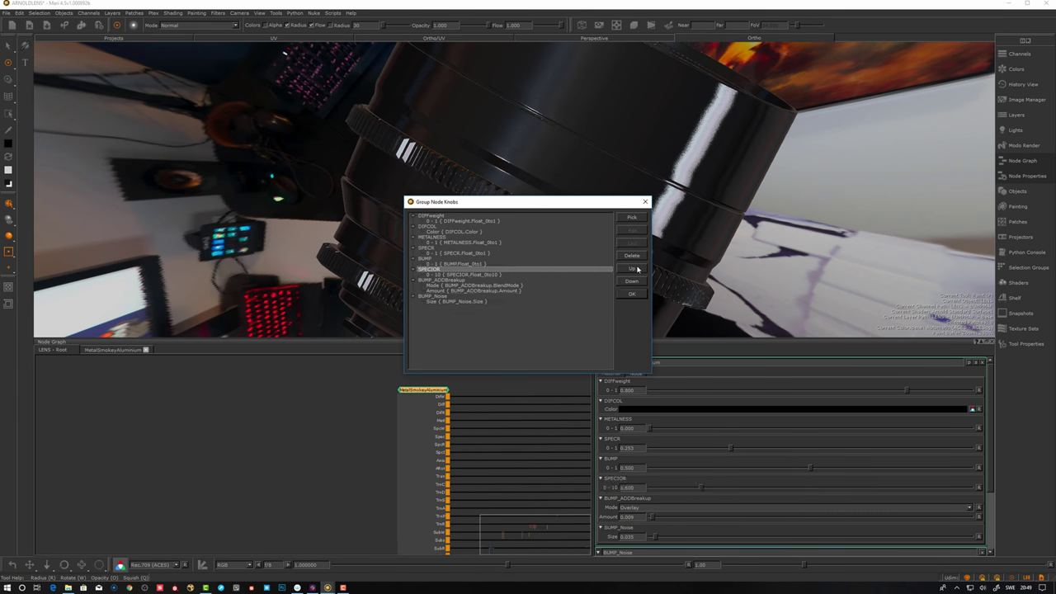
click(631, 269)
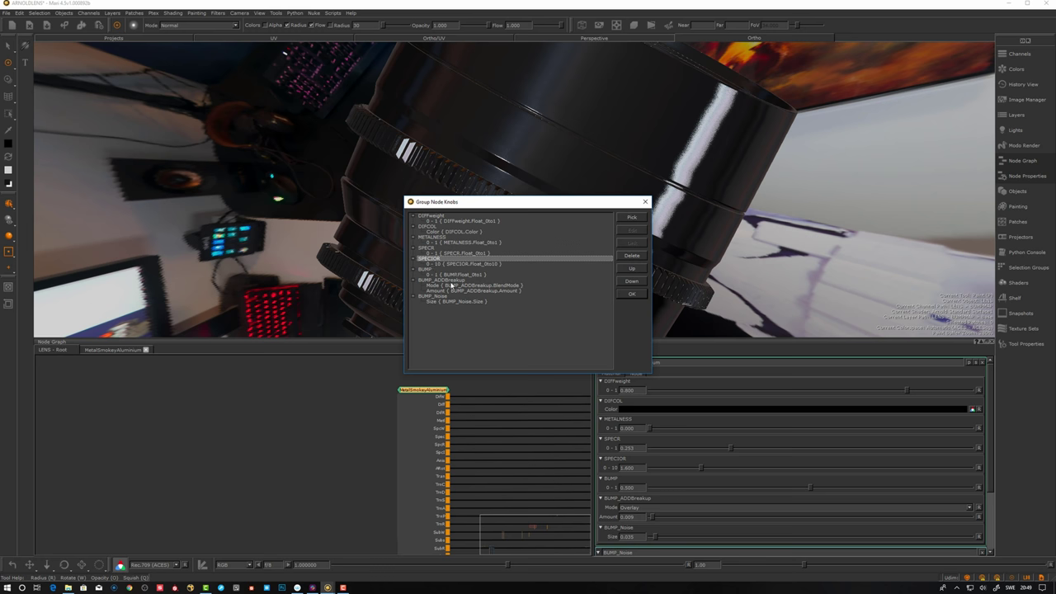
click(645, 201)
alt+drag(535, 274, 520, 243)
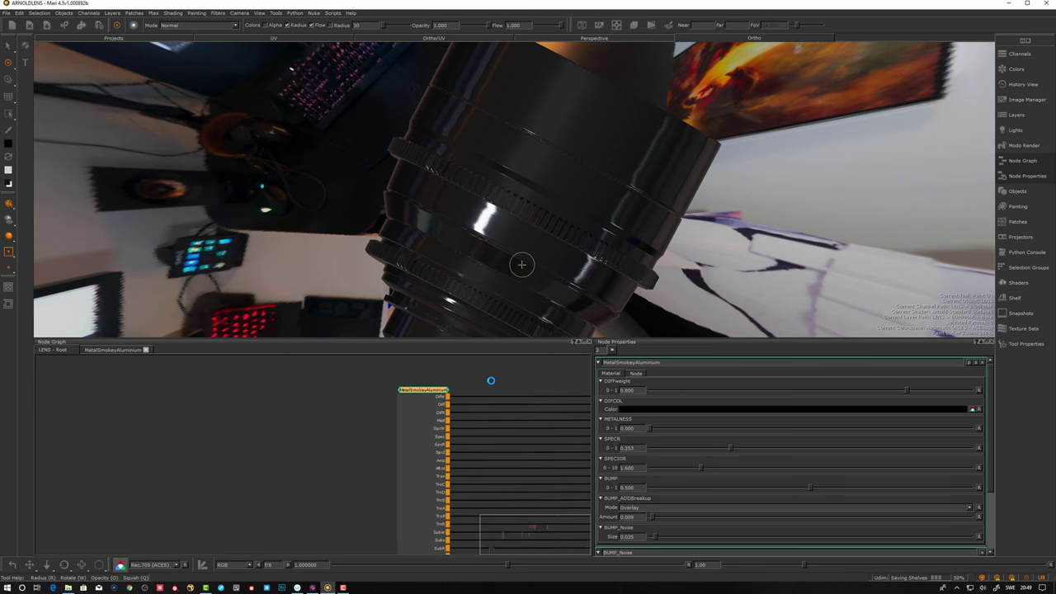
Export the MetalSmokeyAluminium group as the material MetalSmokeyAluminium.mma, browsing to the Global folder in Z:/Crashplan
click(636, 373)
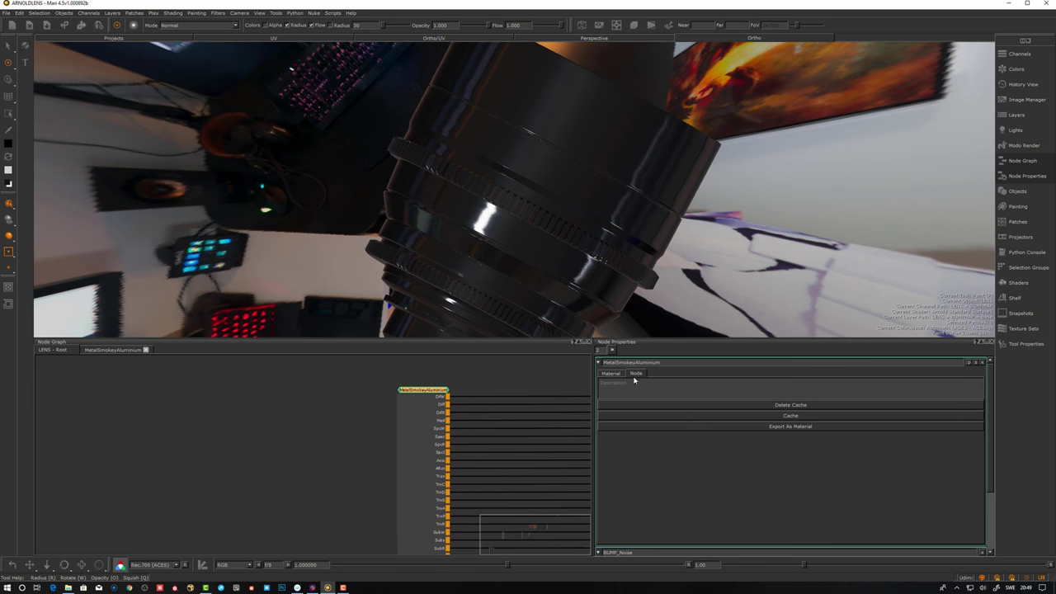
click(791, 426)
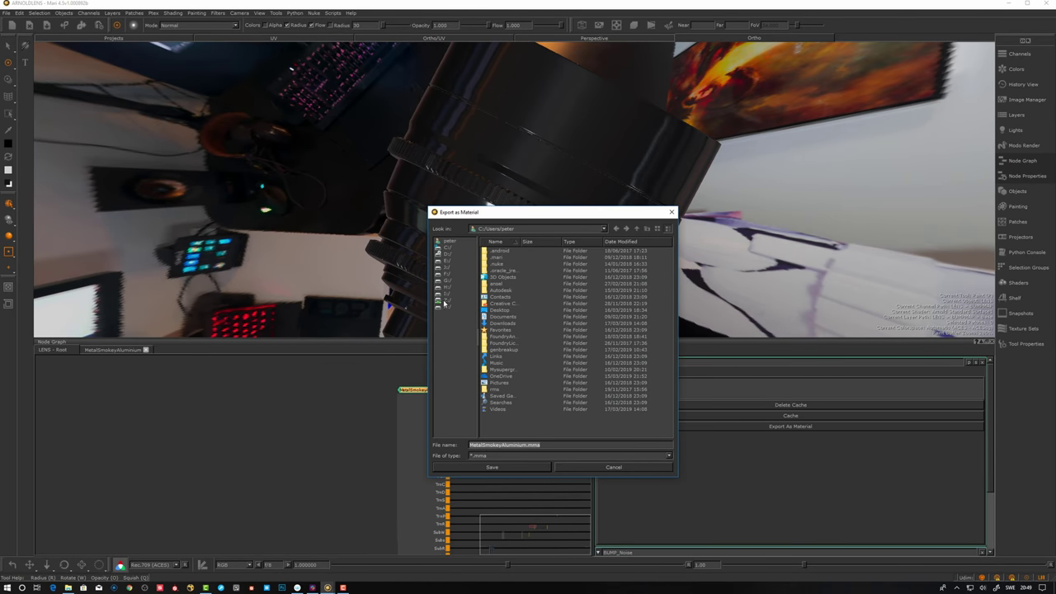
click(445, 301)
double_click(500, 258)
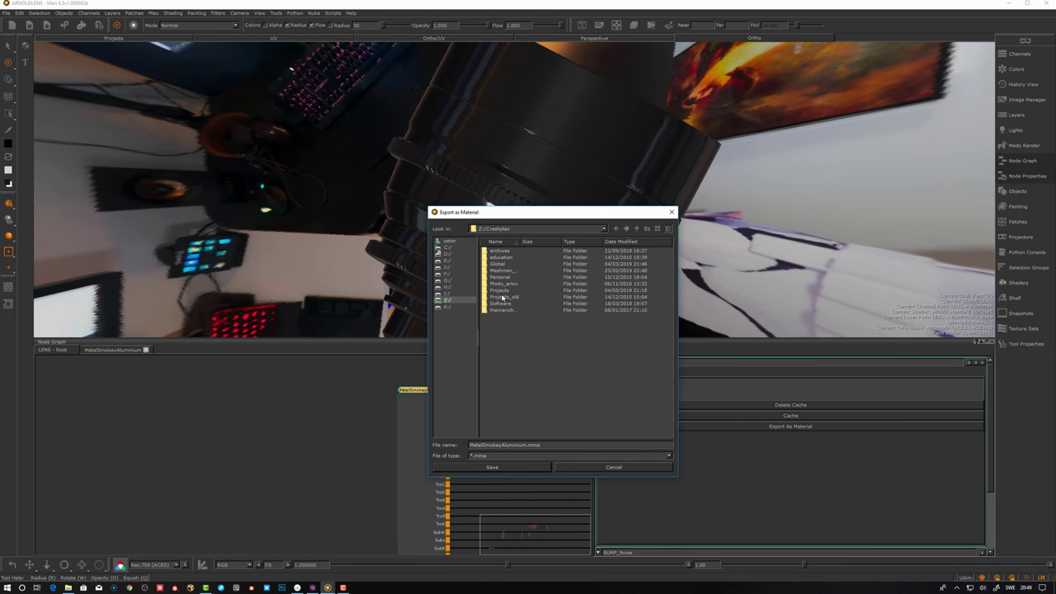
double_click(499, 264)
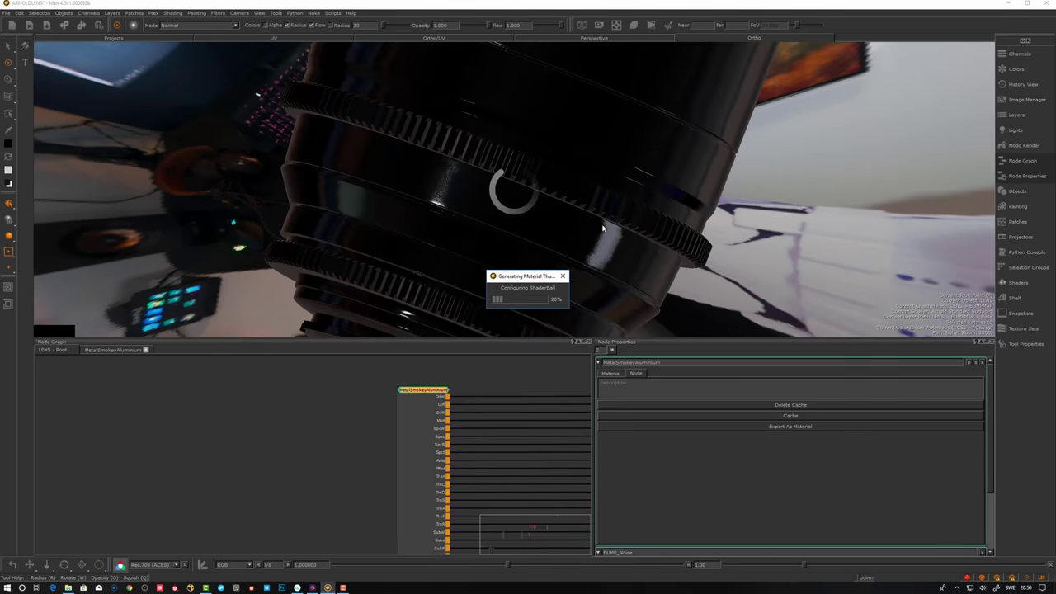
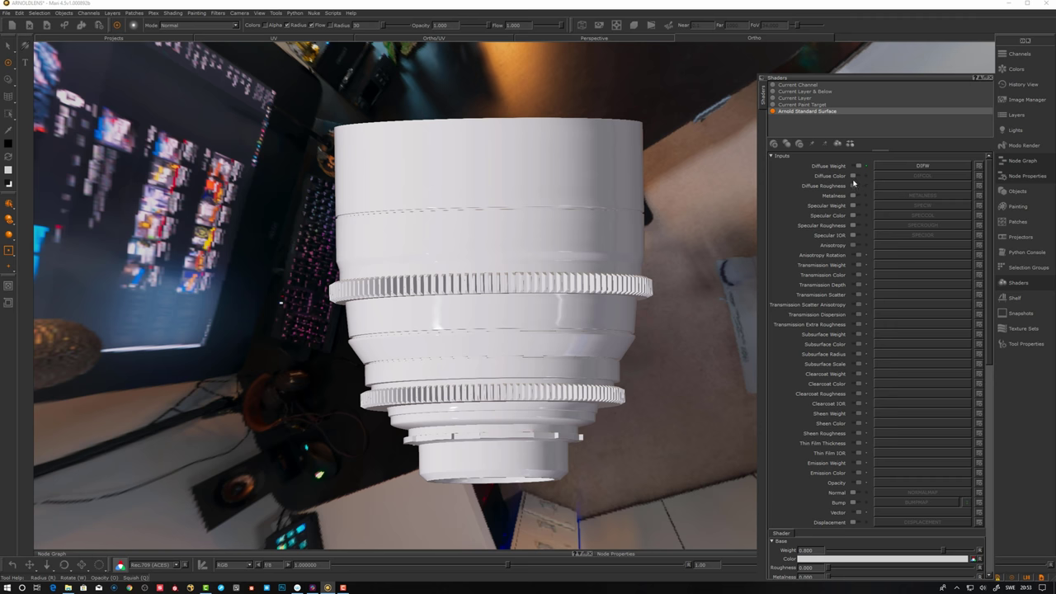
Enable the Diffuse Color, Metalness, Specular Roughness, Specular IOR, Normal and Bump inputs of the Arnold Standard Surface shader
click(858, 176)
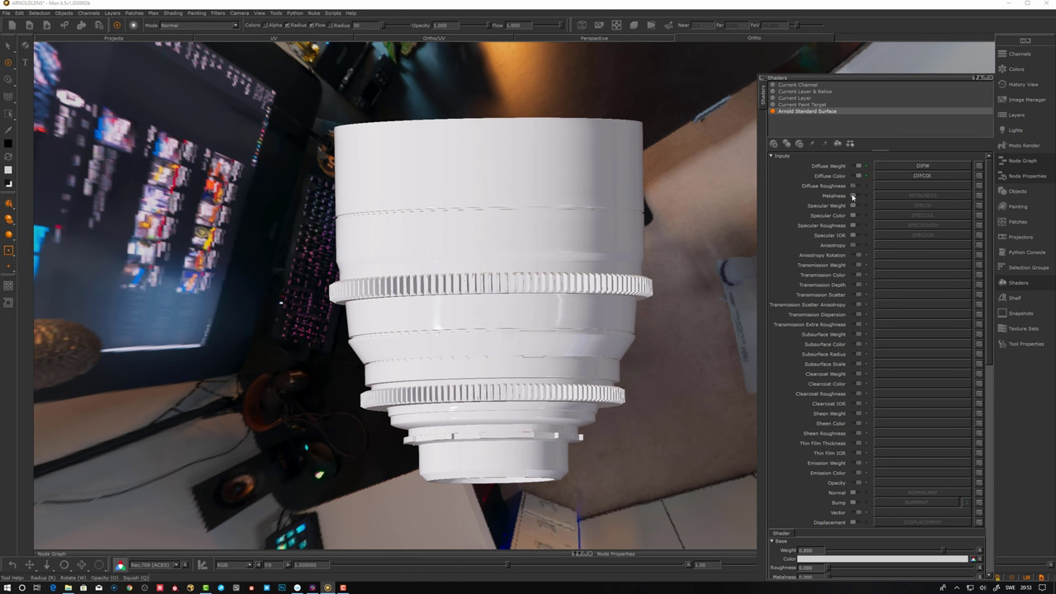
click(854, 196)
click(854, 225)
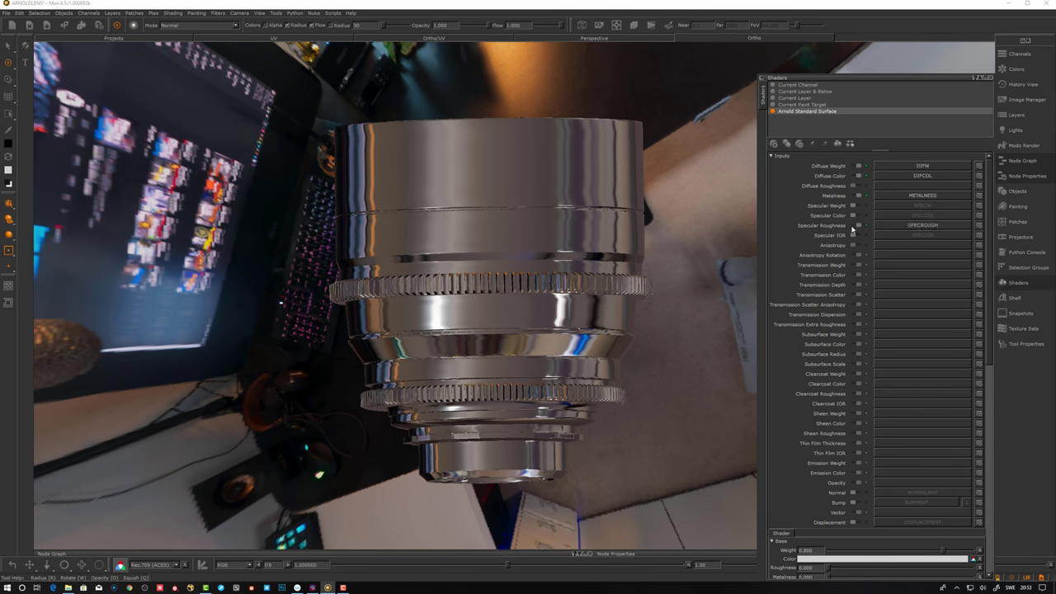
click(853, 235)
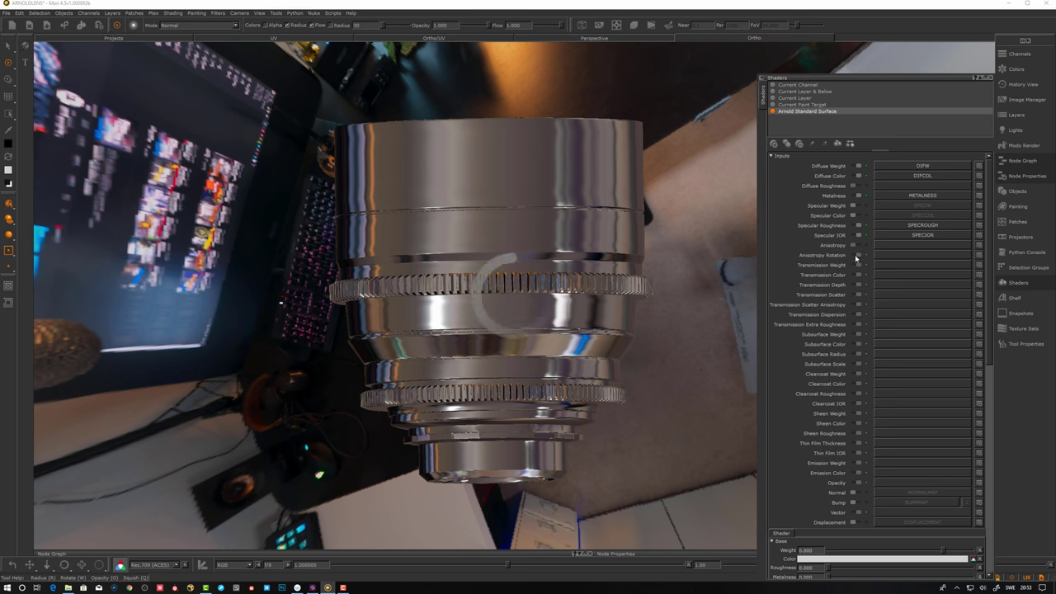
scroll(883, 363, down, 4)
click(854, 381)
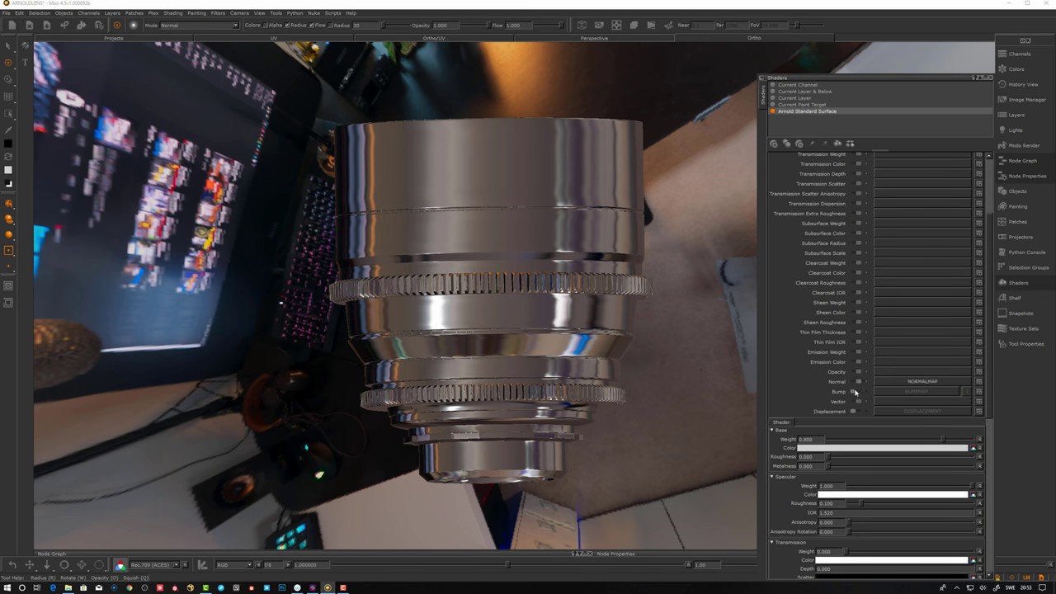
click(855, 391)
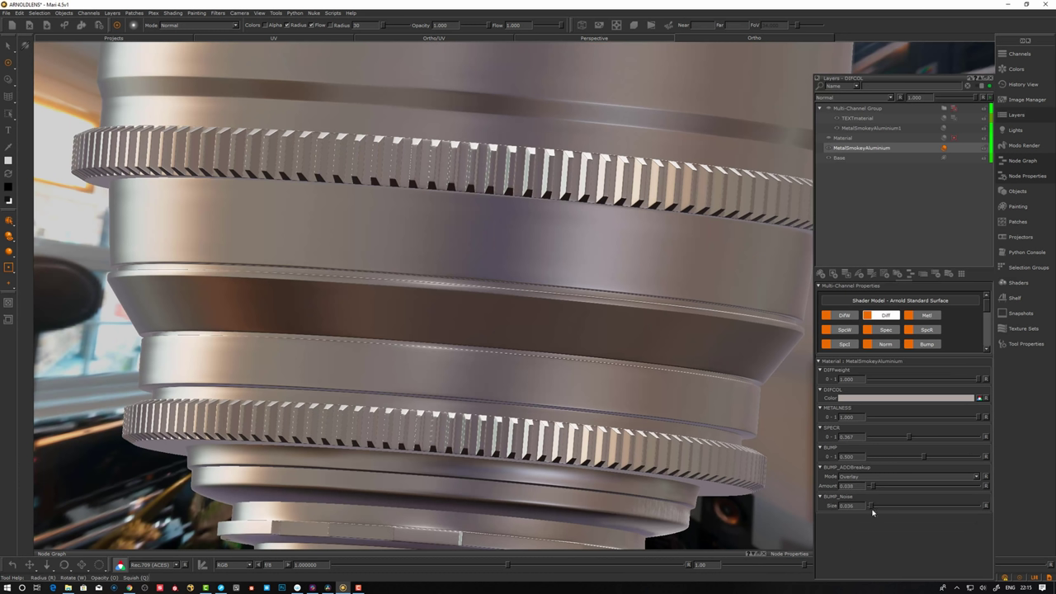
Slightly increase the BUMP_Noise size of the MetalSmokeyAluminium material layer
drag(872, 512, 878, 511)
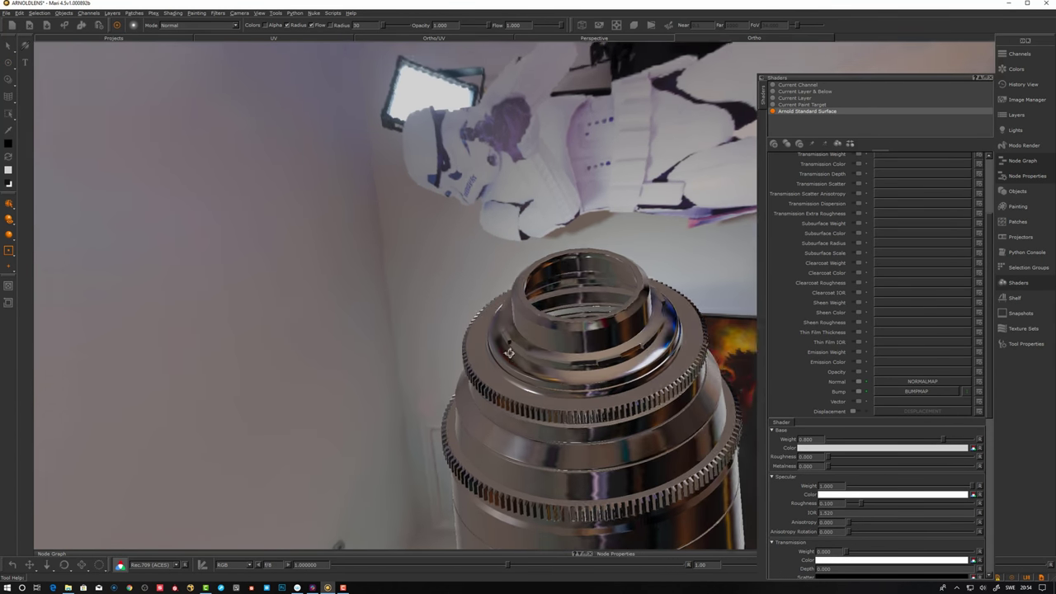
Select the ring between the lower gear ring and the lens mount and apply the MetalRedAnodised shelf material to it
alt+drag(317, 198, 505, 344)
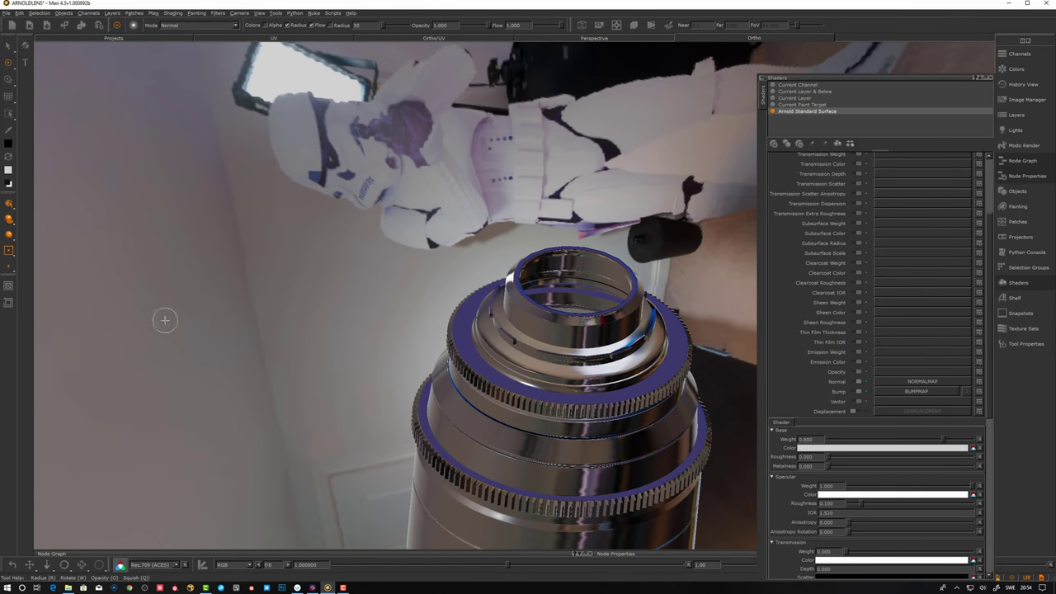
middle_drag(468, 386, 577, 313)
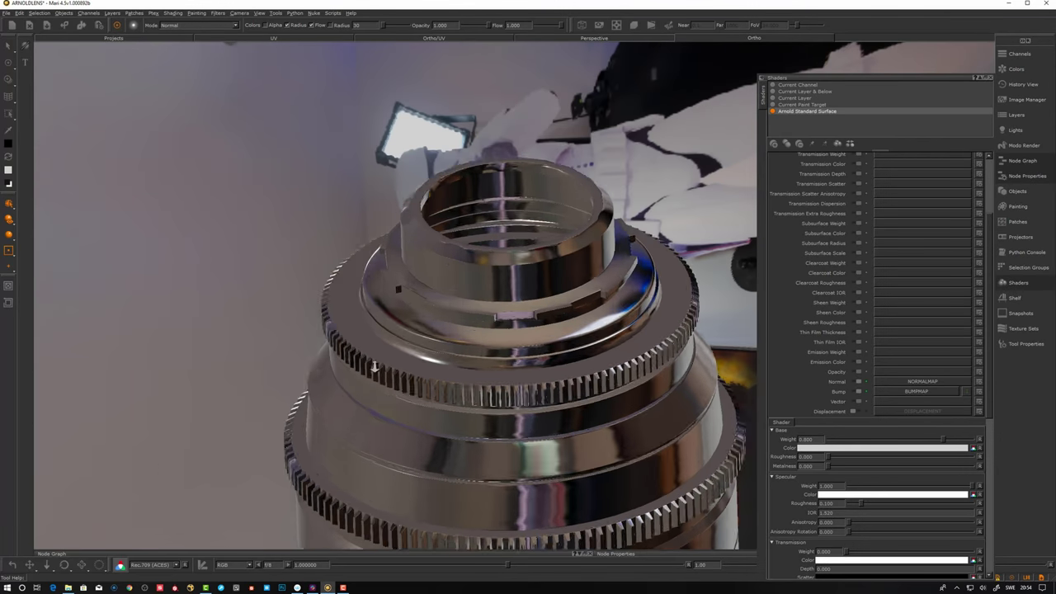
middle_drag(132, 273, 90, 295)
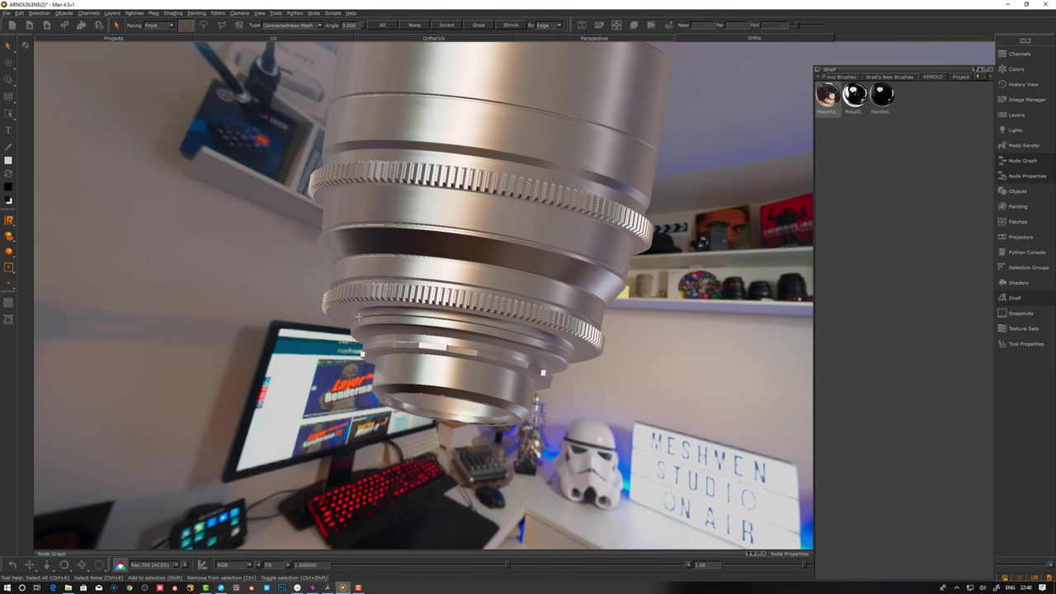
click(368, 330)
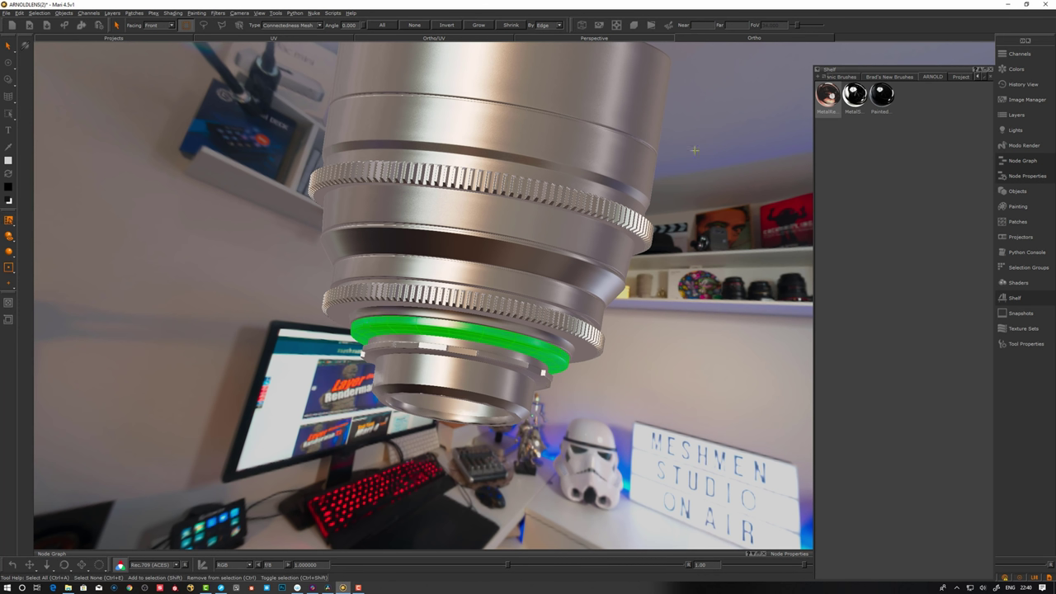
mouse_move(838, 97)
mouse_down()
mouse_move(579, 320)
mouse_move(496, 334)
mouse_up()
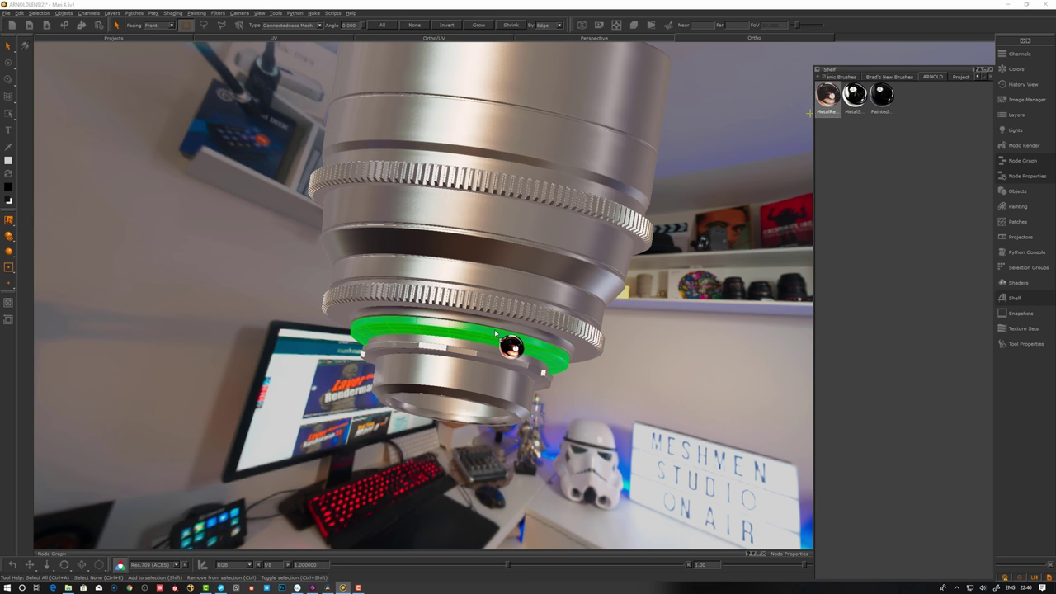
drag(496, 333, 498, 334)
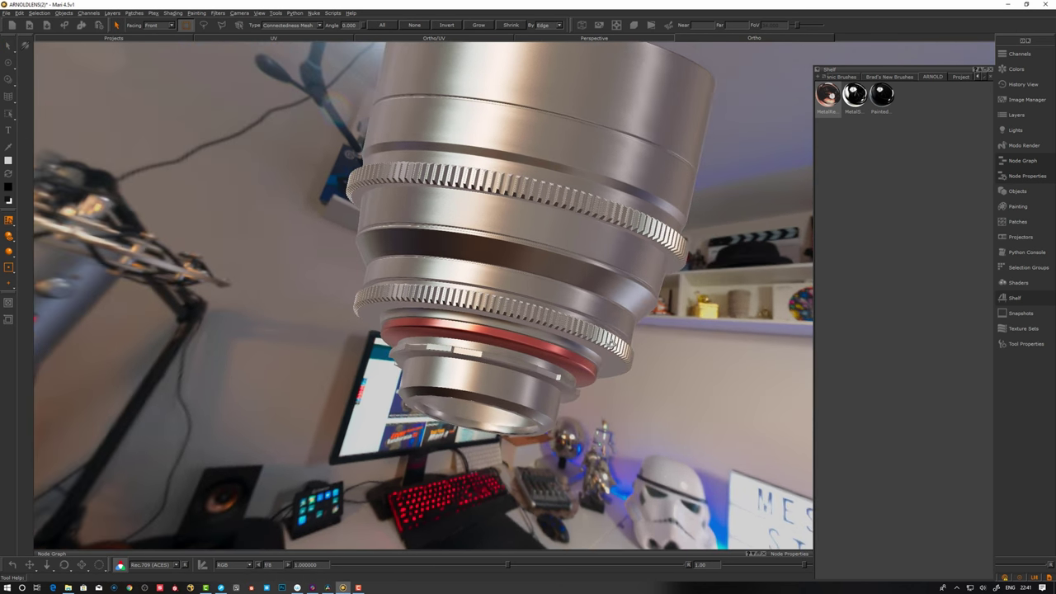
Add the PaintedMetalBlack material from the ArnoldStandard materials as a layer above the red ring's material layer
alt+drag(611, 344, 668, 346)
alt+right_drag(668, 345, 611, 346)
alt+drag(611, 345, 661, 344)
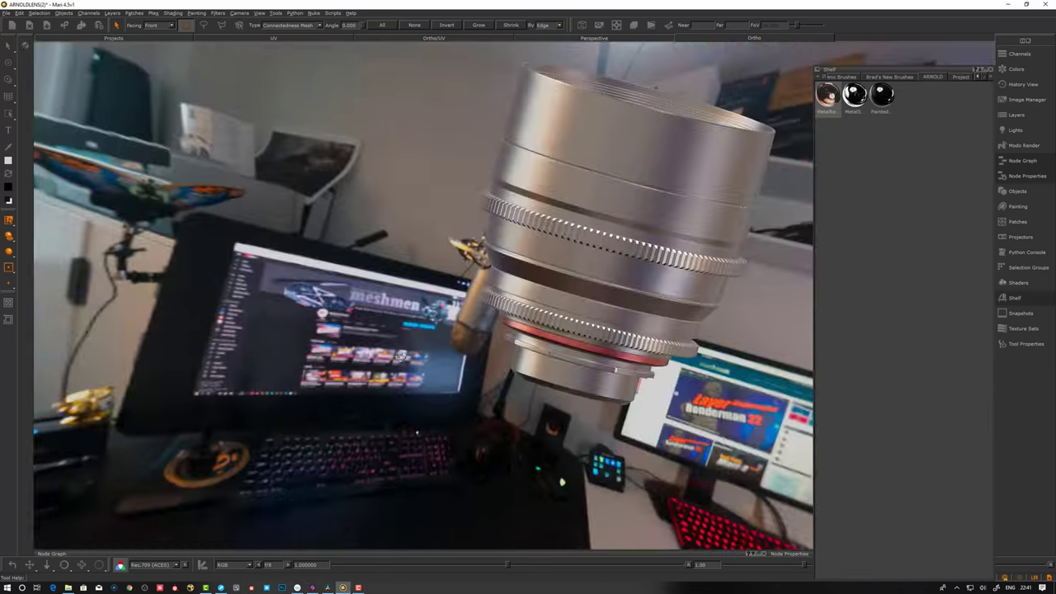
alt+drag(437, 408, 623, 375)
scroll(623, 375, up, 1)
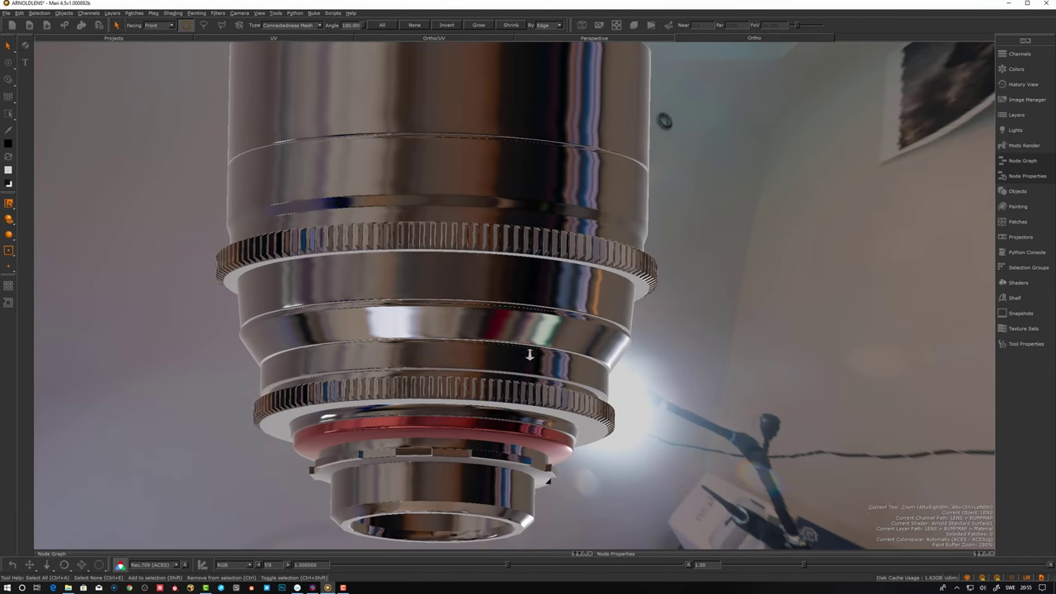
scroll(513, 371, down, 5)
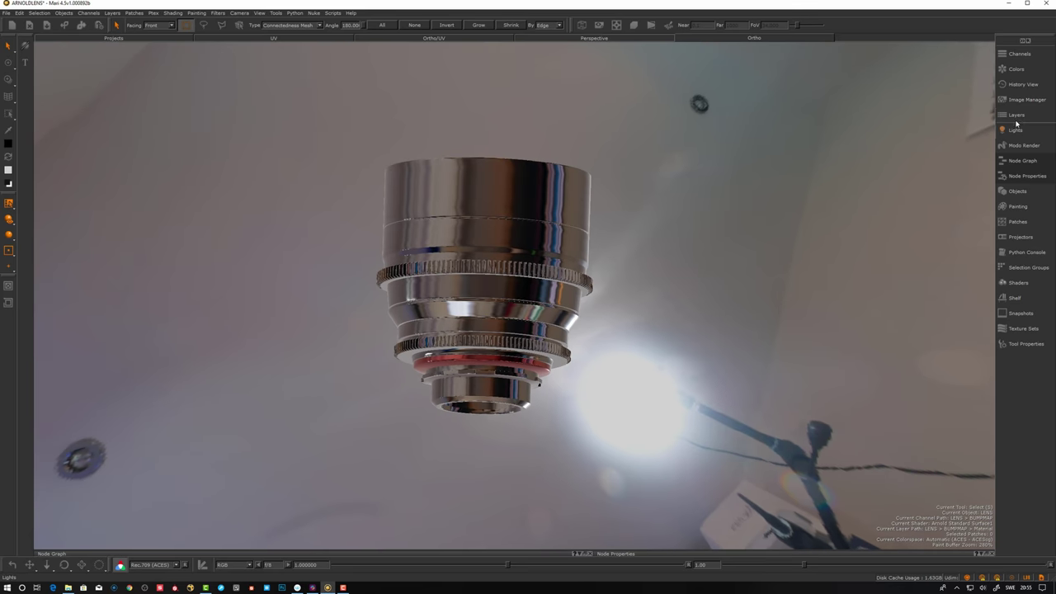
click(1016, 114)
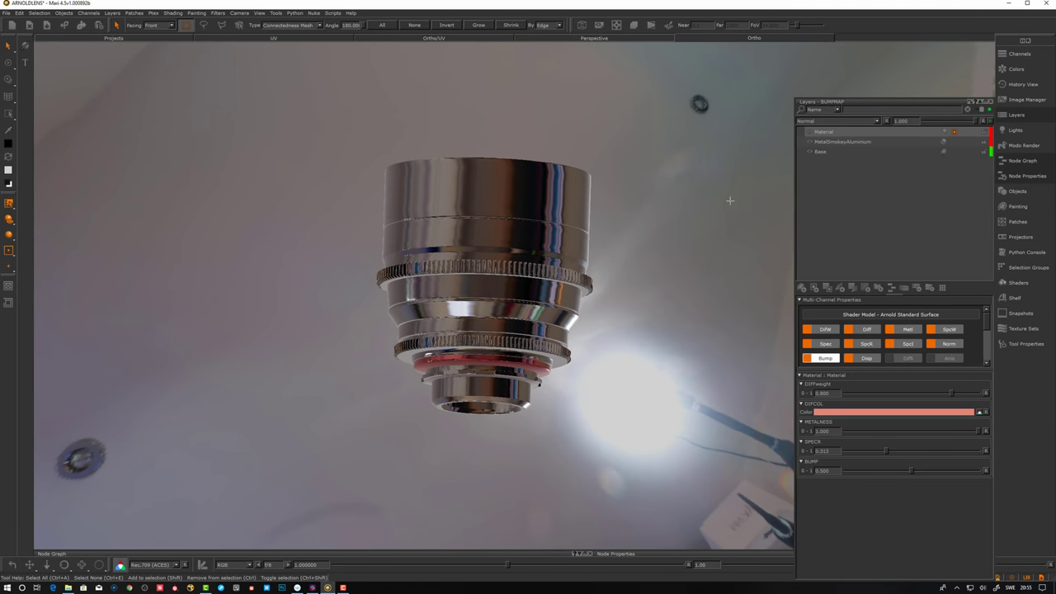
click(942, 287)
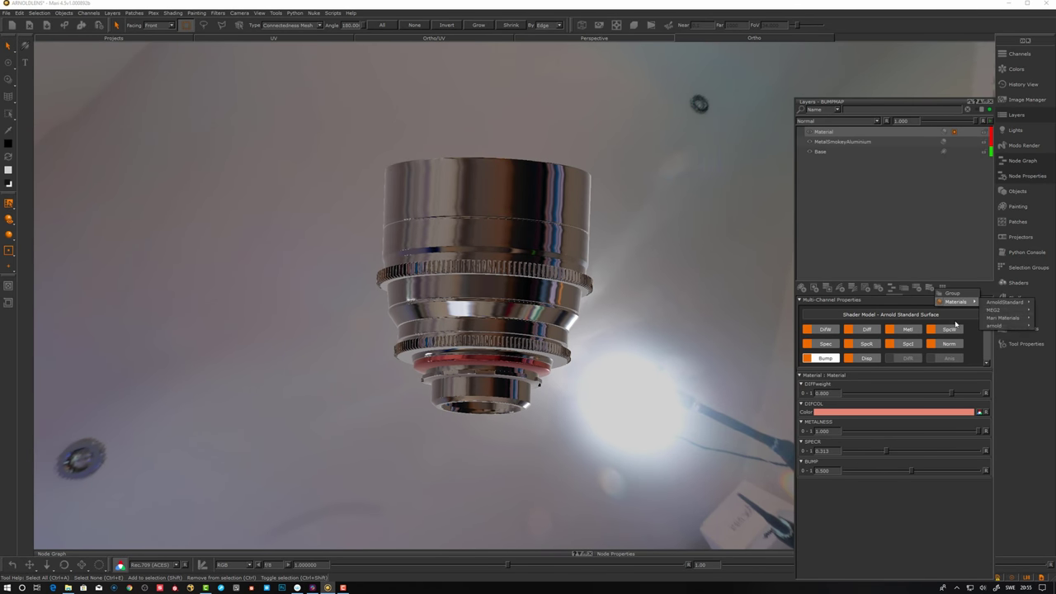
mouse_move(1006, 303)
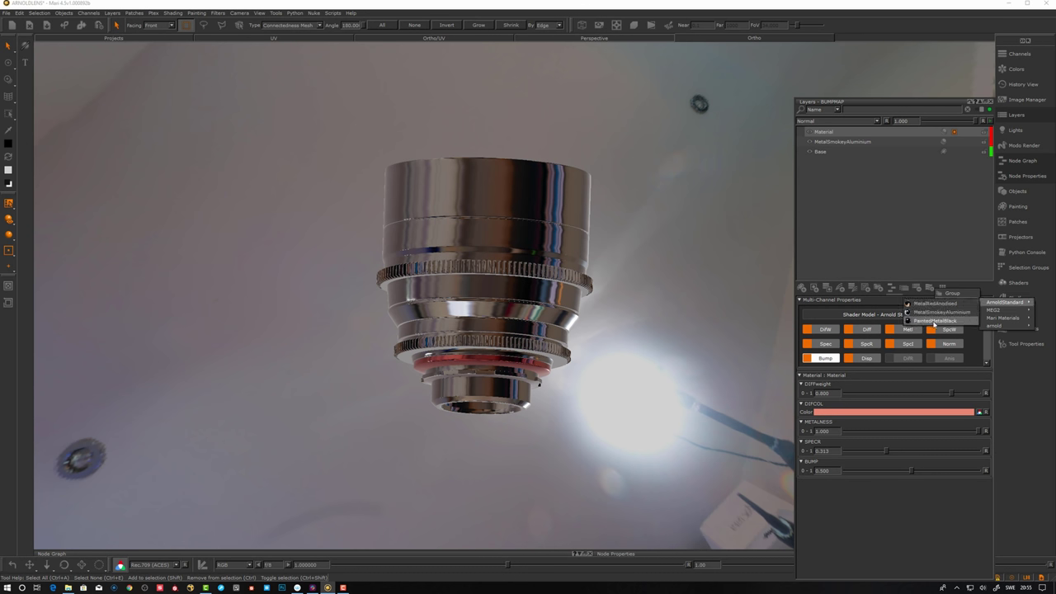
click(935, 322)
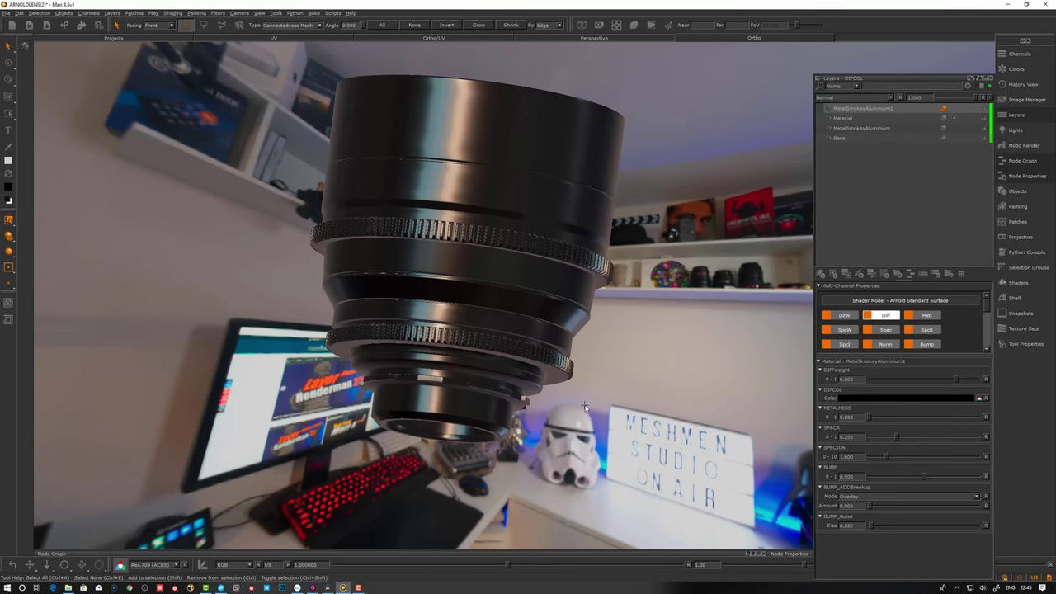
Examine the black painted metal's reflections and bump on the lens body and gear rings from several angles
alt+drag(611, 373, 658, 363)
alt+right_drag(658, 363, 663, 376)
alt+drag(660, 363, 710, 357)
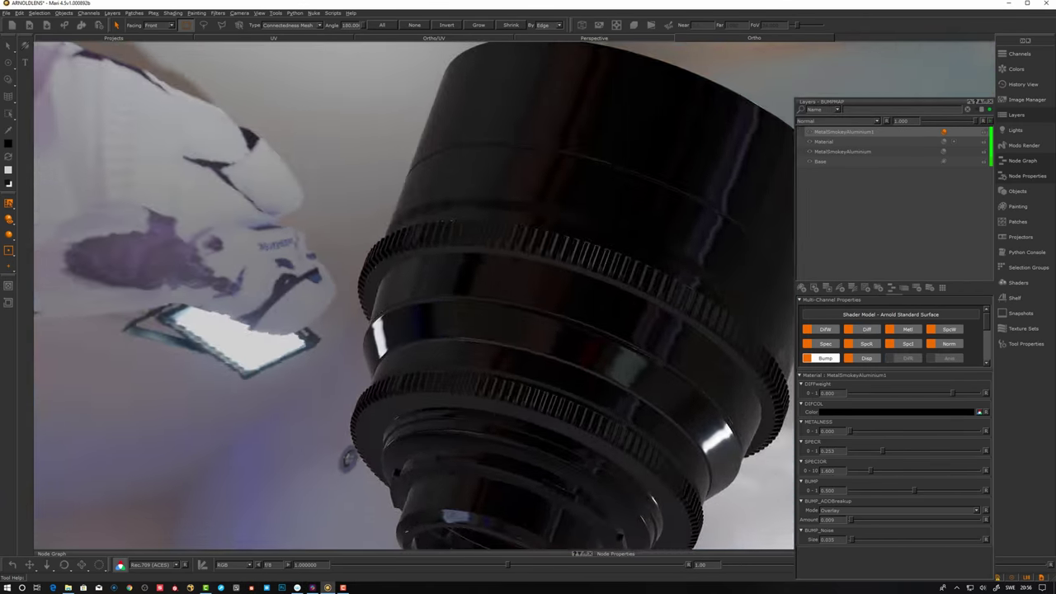
alt+drag(511, 289, 587, 226)
alt+right_drag(586, 226, 591, 245)
alt+drag(591, 245, 632, 246)
alt+middle_drag(580, 269, 580, 328)
alt+right_drag(580, 329, 540, 338)
alt+drag(540, 338, 474, 336)
alt+right_drag(476, 337, 448, 332)
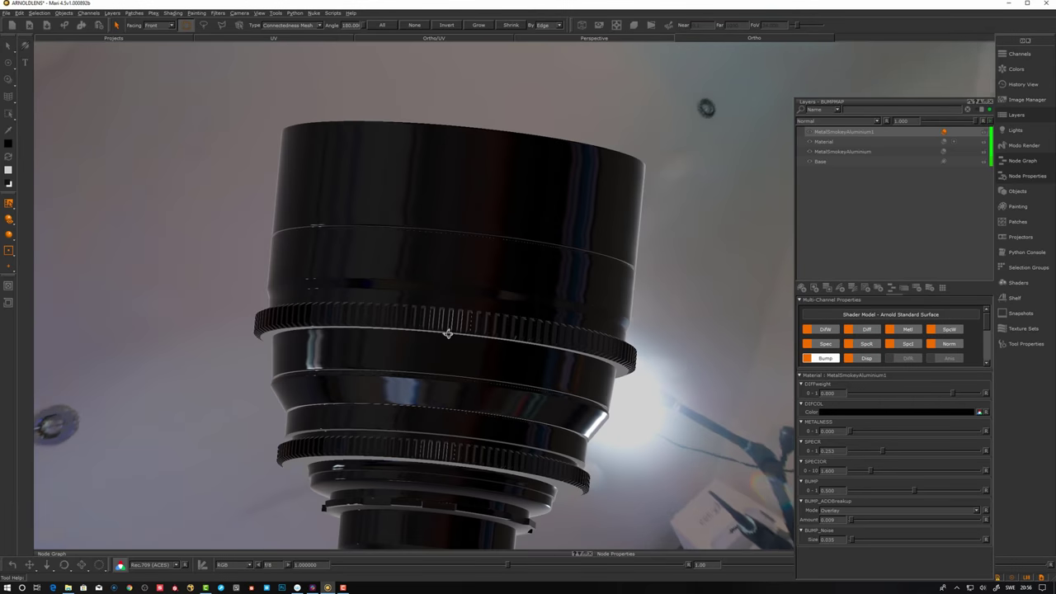
alt+drag(448, 333, 490, 345)
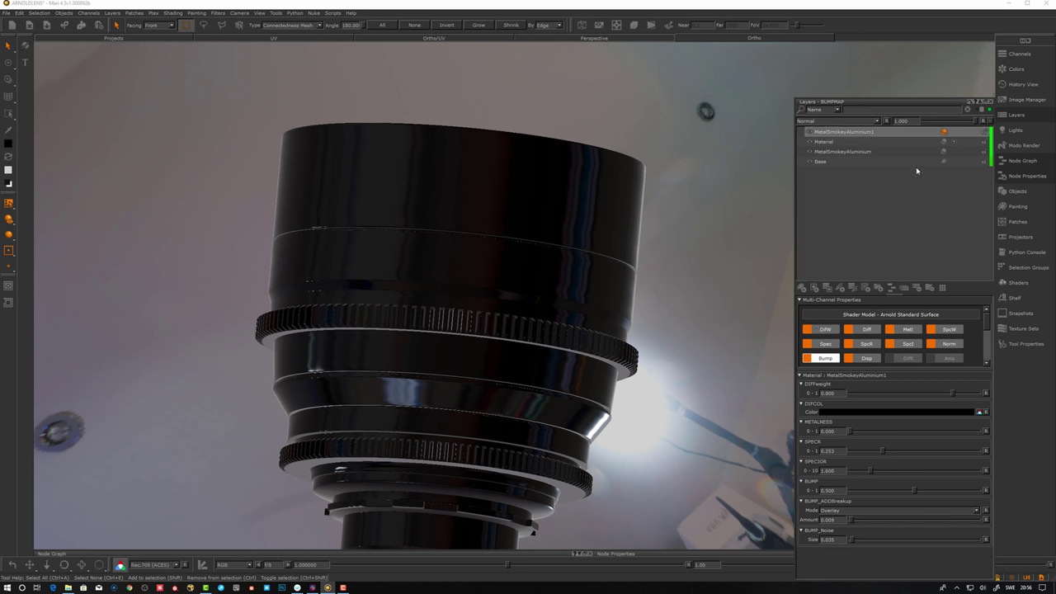
Put the black painted metal layer into a multi-channel layer group and select that group
click(933, 290)
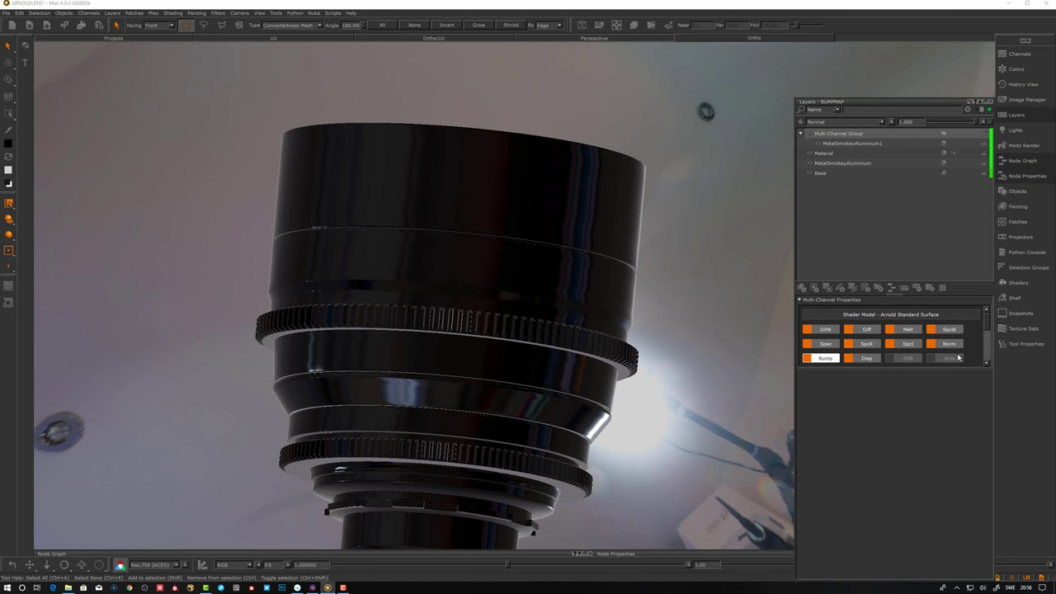
click(845, 144)
click(846, 132)
Add a Reveal All layer mask to the multi-channel group holding the black painted metal
alt+middle_drag(533, 366, 548, 262)
alt+right_drag(548, 262, 533, 318)
alt+drag(533, 319, 526, 323)
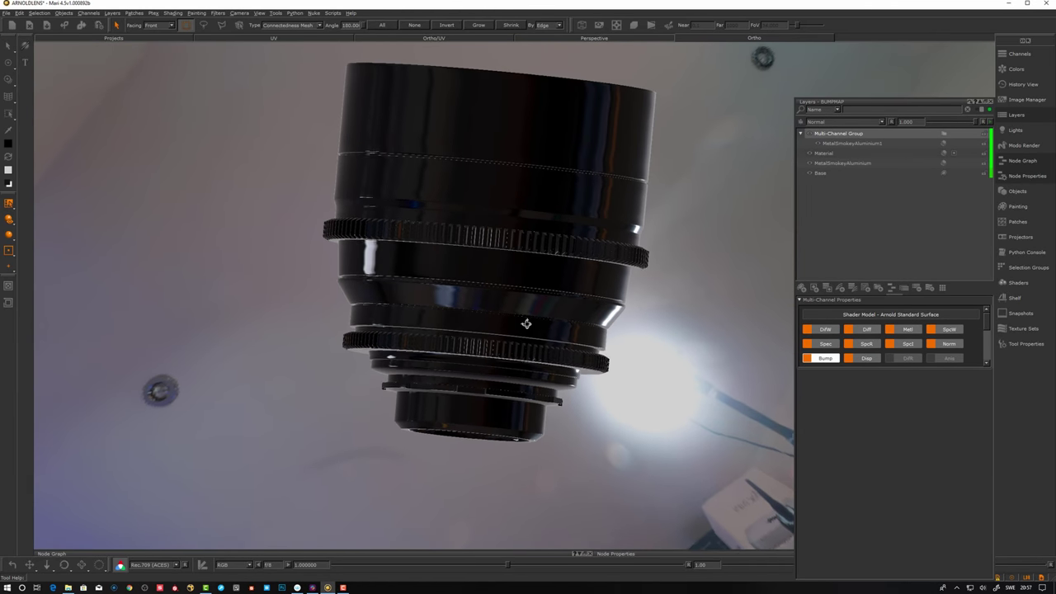
right_click(834, 133)
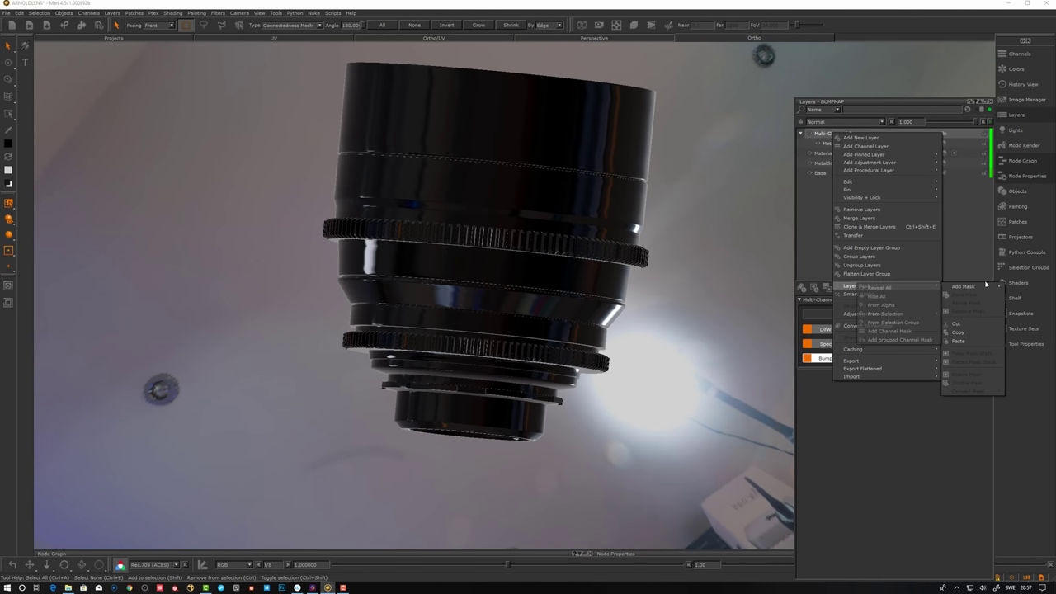
mouse_move(924, 287)
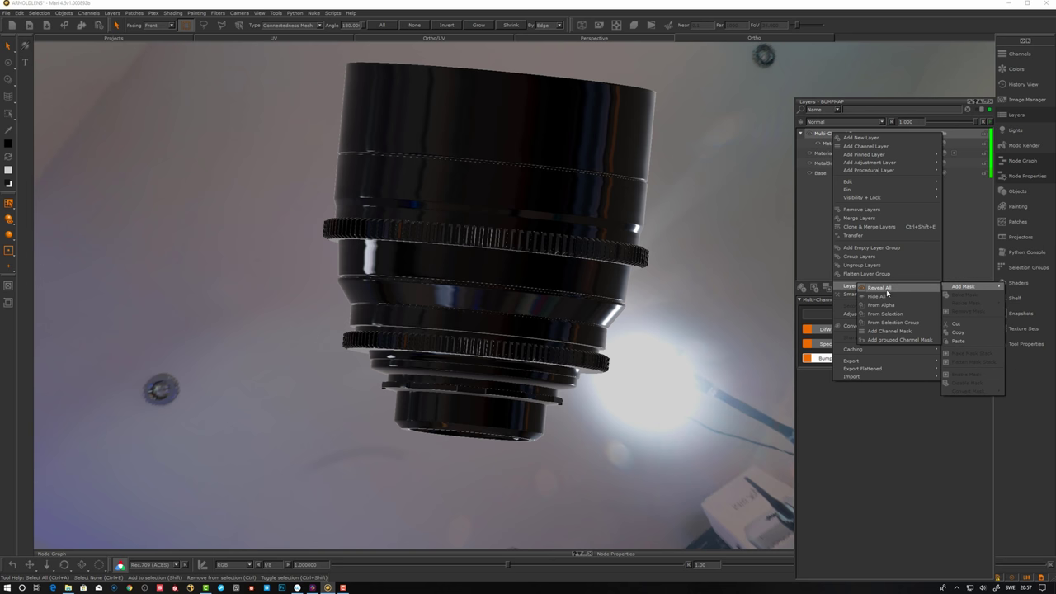
click(887, 288)
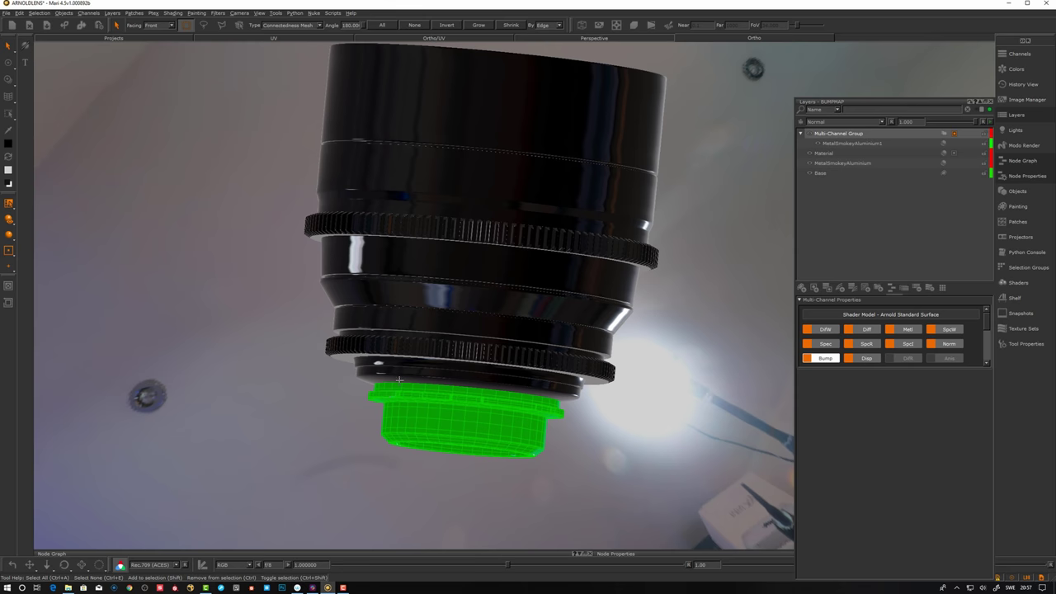
Add the red ring to the lens mount selection and fill the selected parts with black in the group's mask
alt+drag(399, 379, 394, 379)
shift+click(390, 385)
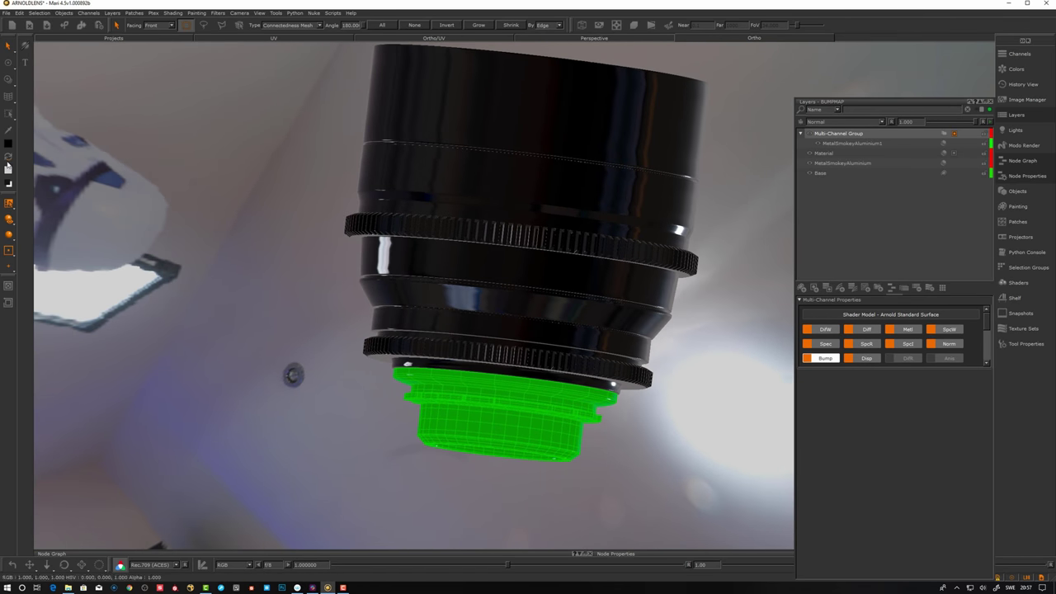
drag(9, 144, 415, 376)
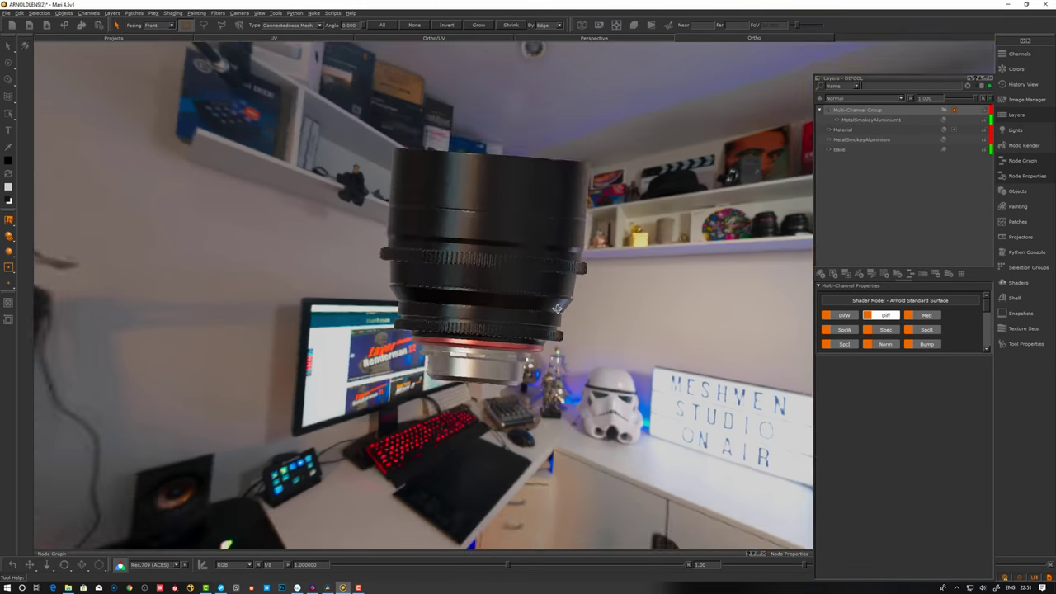
Set the Environment light's texture rotation to 153.122 and increase its background blur
alt+drag(558, 308, 594, 311)
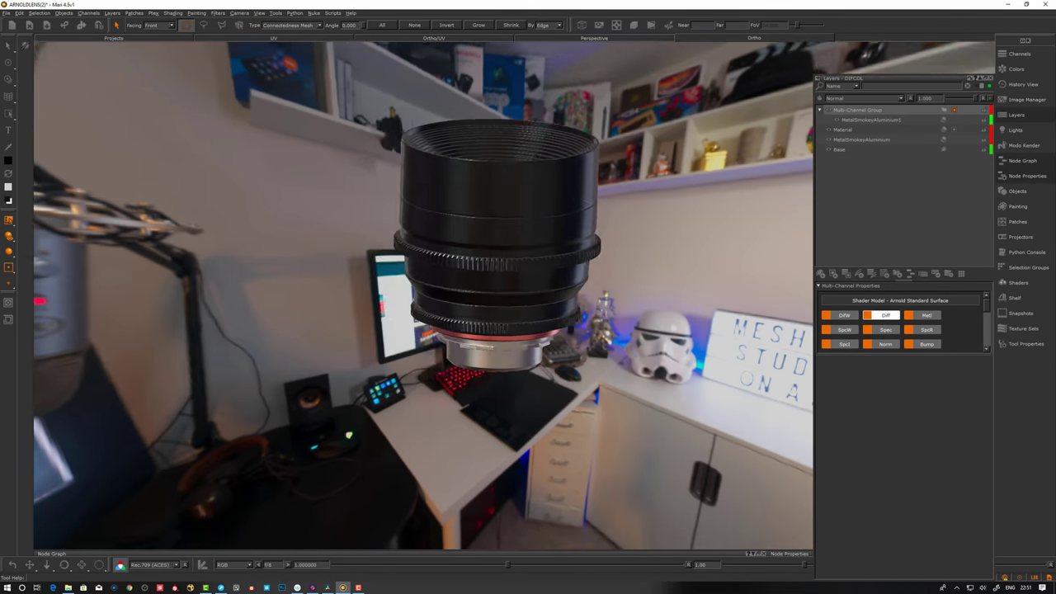
alt+right_drag(594, 310, 668, 310)
mouse_move(668, 310)
alt+mouse_down()
mouse_move(769, 315)
mouse_move(670, 312)
alt+mouse_up()
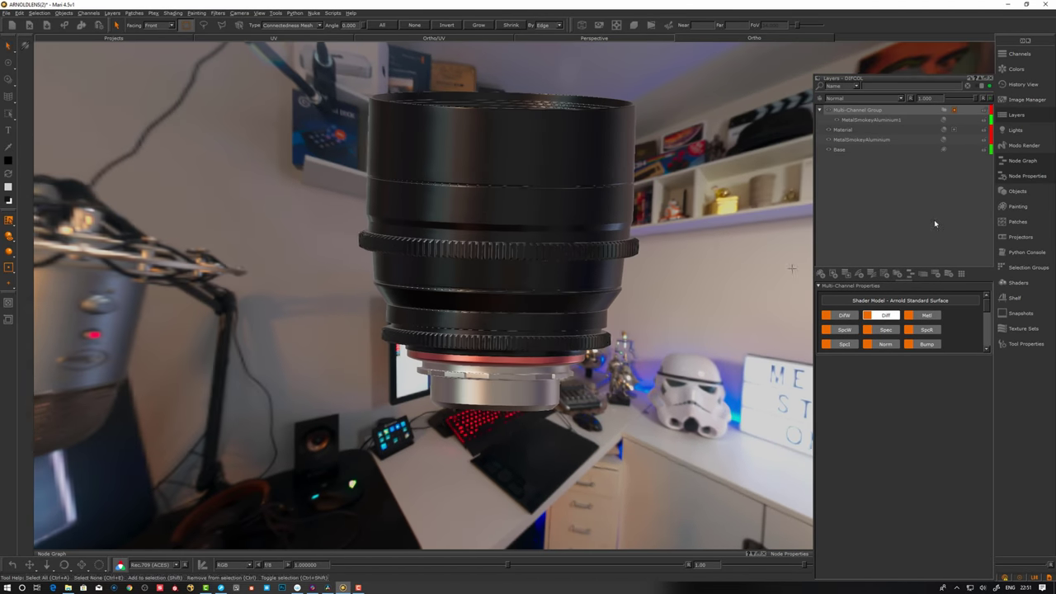
click(1016, 129)
click(848, 166)
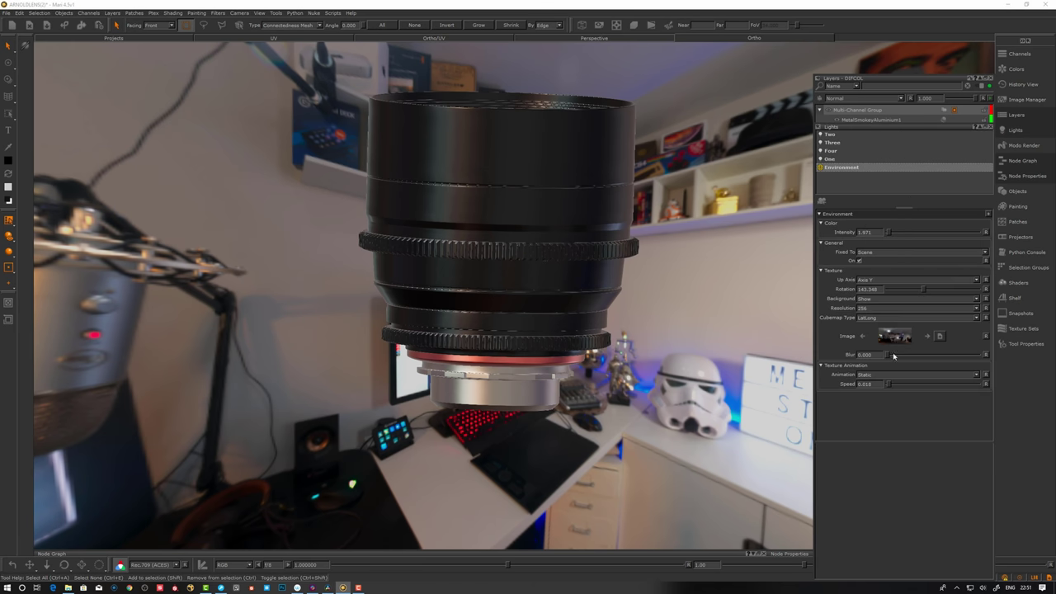
drag(925, 288, 929, 326)
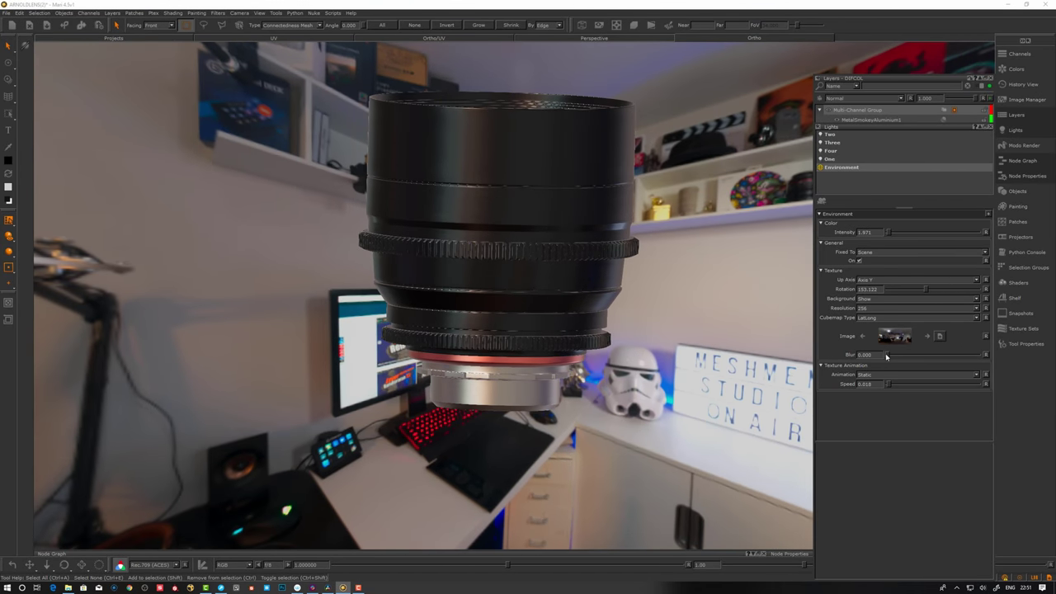
drag(887, 356, 912, 357)
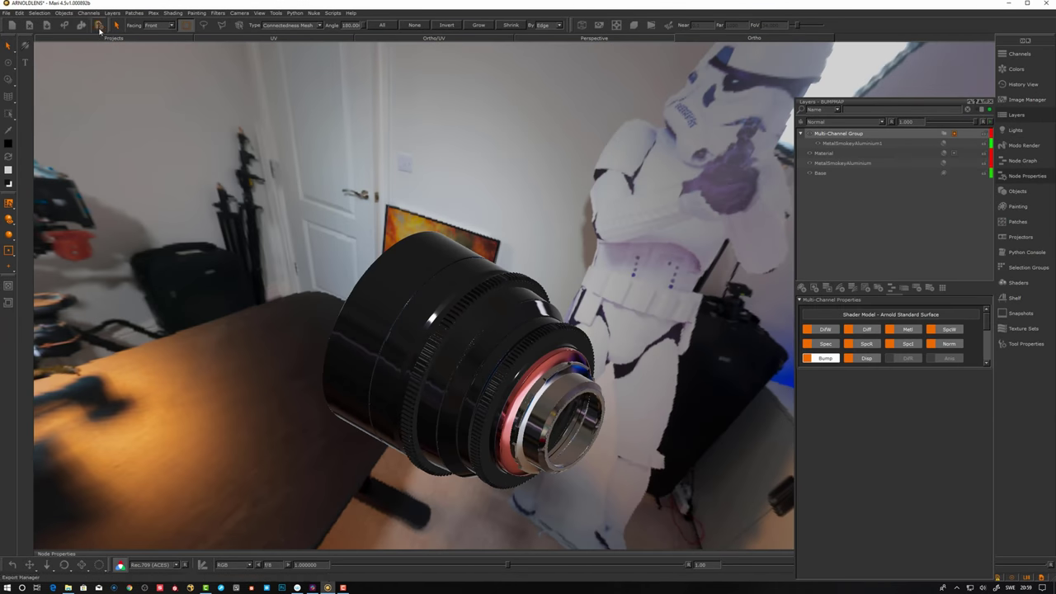
Export all enabled LENS channels into a new LENSout folder inside sourceimages, set as the export root path
click(99, 26)
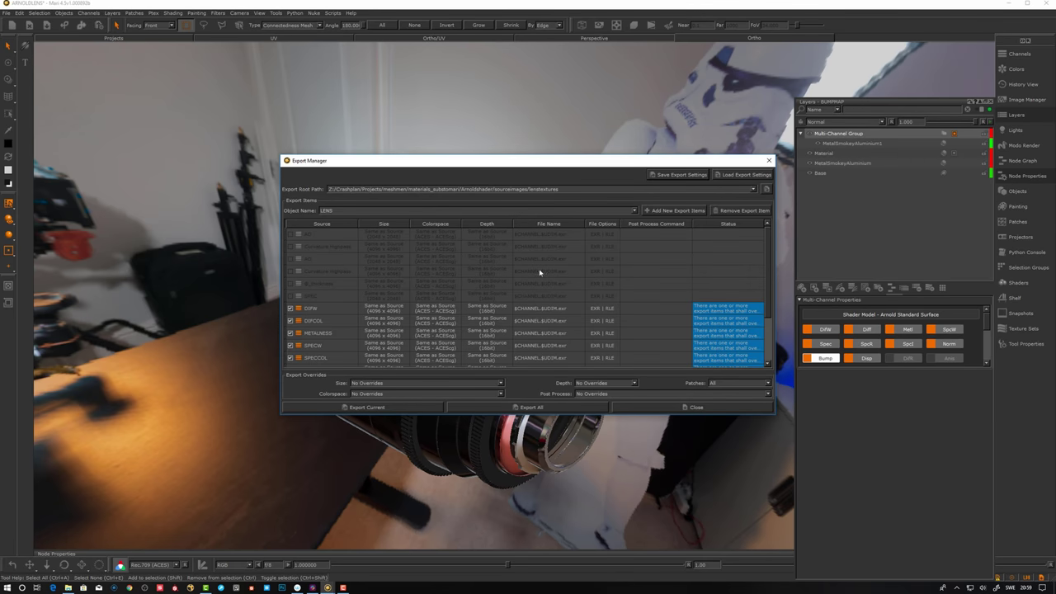
drag(767, 302, 774, 346)
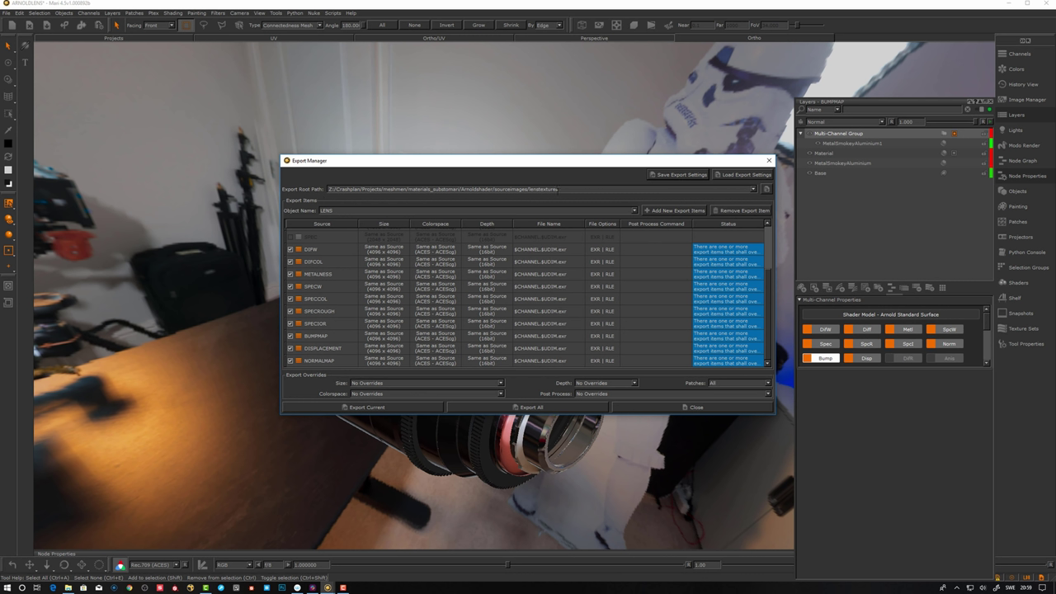
click(765, 189)
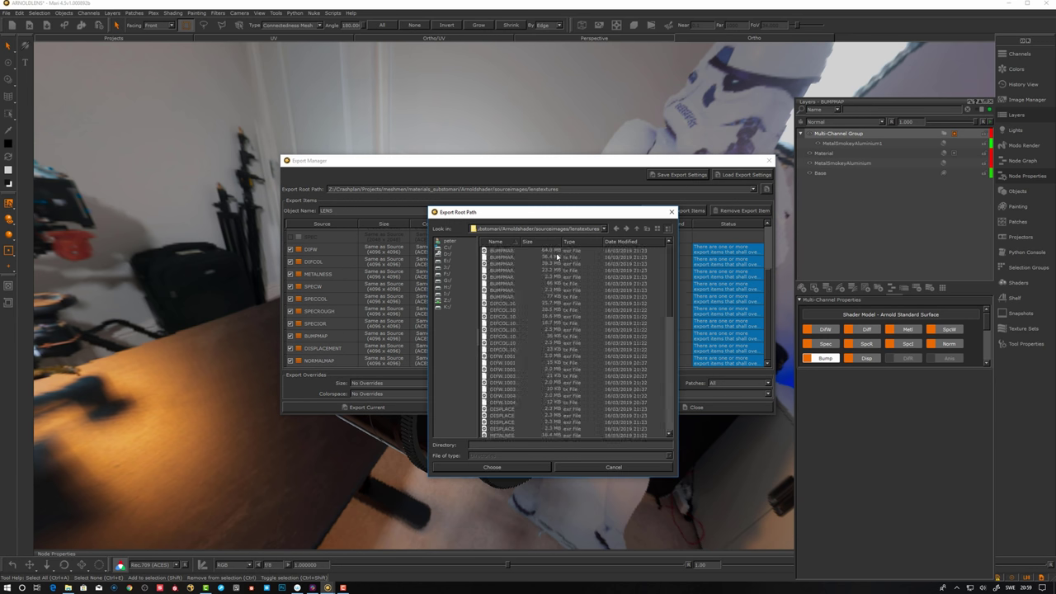
click(638, 230)
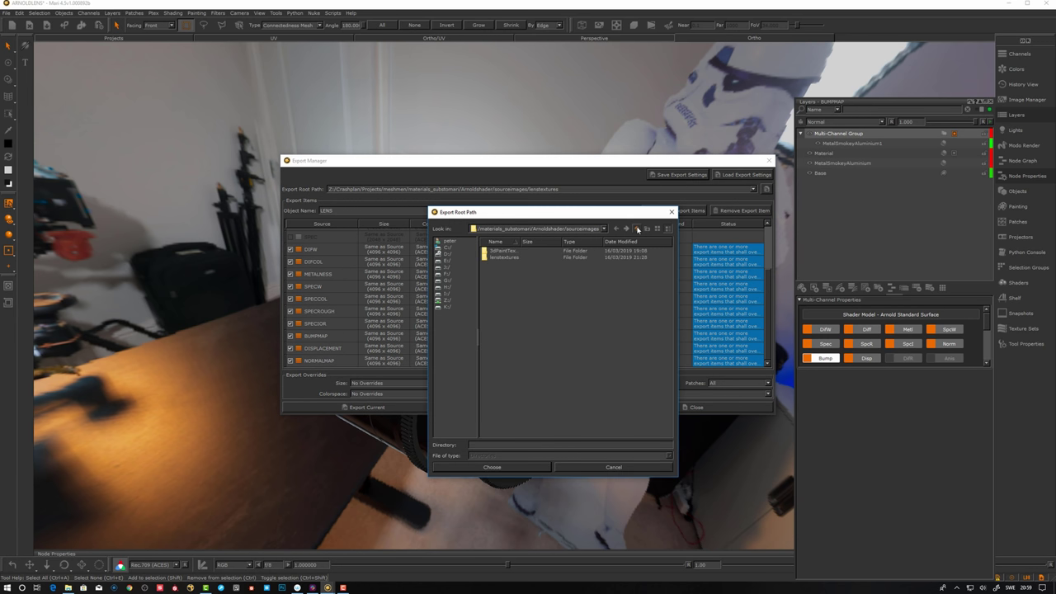
right_click(513, 285)
click(533, 319)
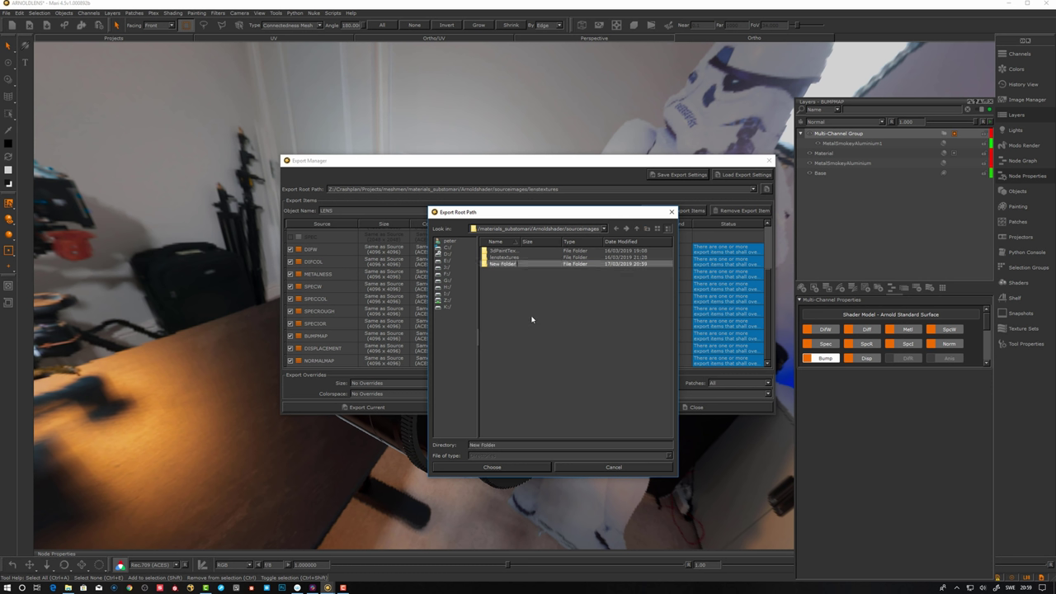
text(LENSout)
double_click(505, 264)
click(493, 467)
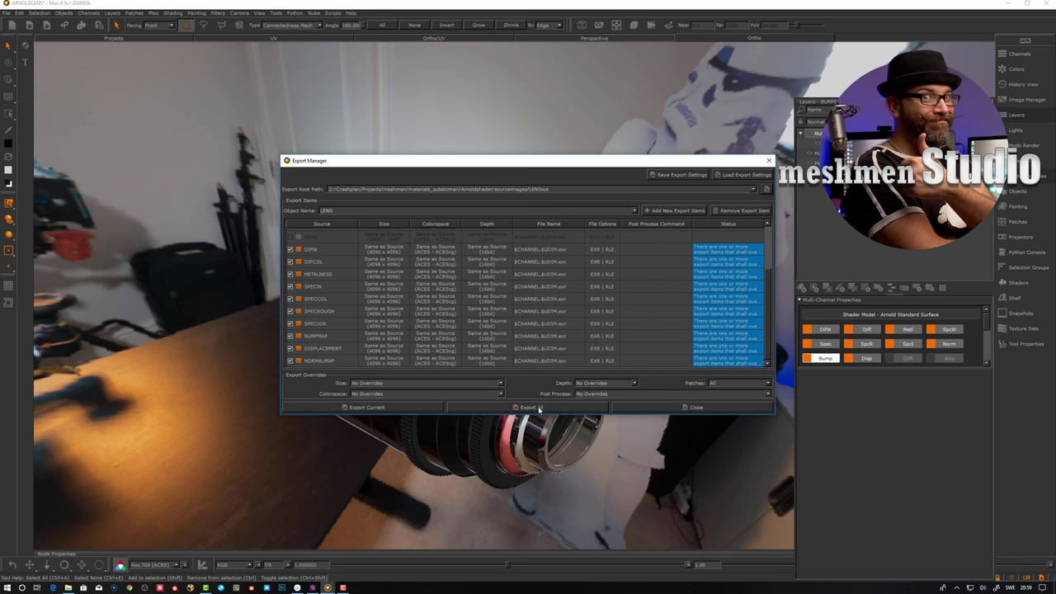
click(532, 408)
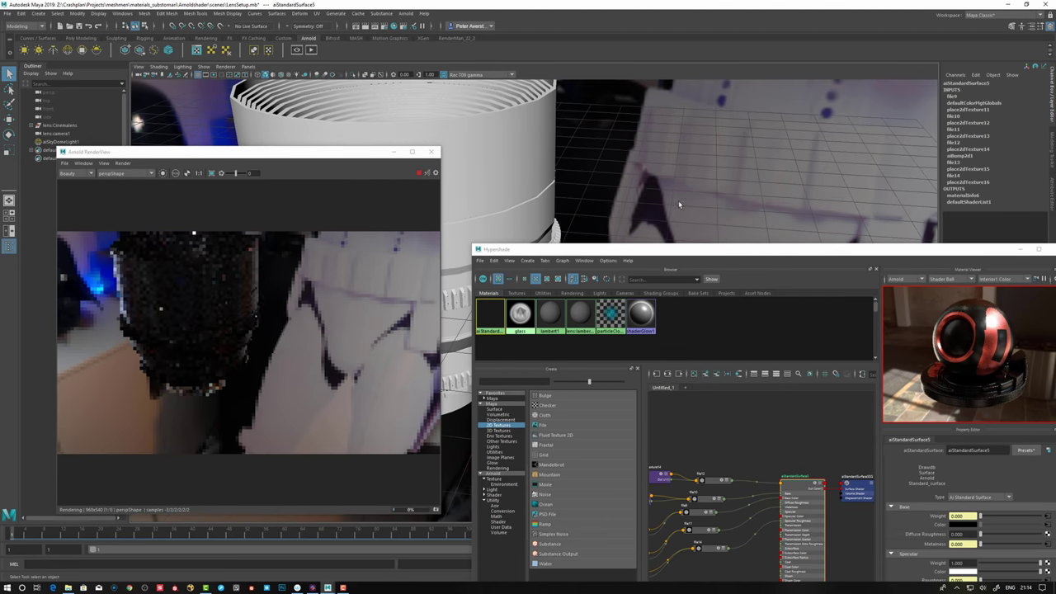
Orbit around the textured lens in Maya and examine its surfaces in the Arnold render
alt+drag(679, 204, 476, 89)
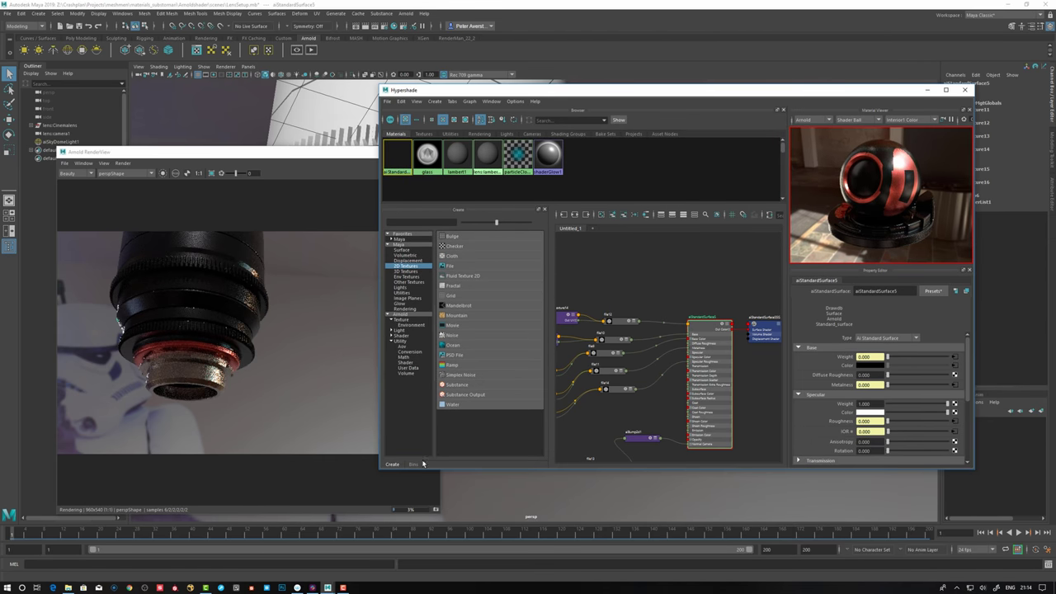
alt+right_drag(269, 117, 269, 117)
drag(292, 122, 302, 123)
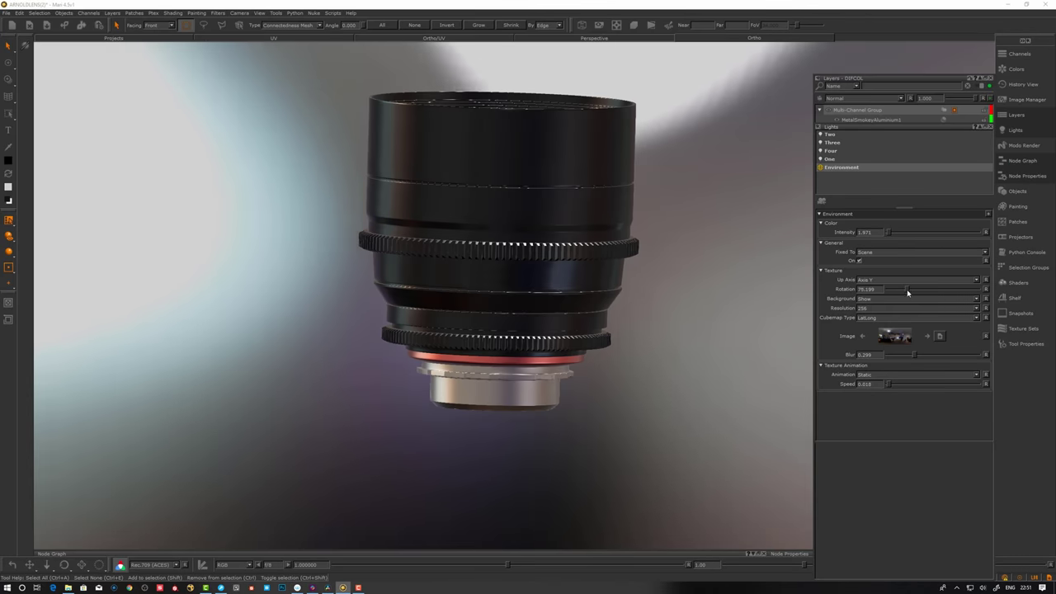
Set the Environment light's texture rotation to 211.765 and blur to 0 in Mari, comparing the lens with Maya's Arnold render
drag(908, 290, 938, 295)
alt+drag(688, 316, 745, 323)
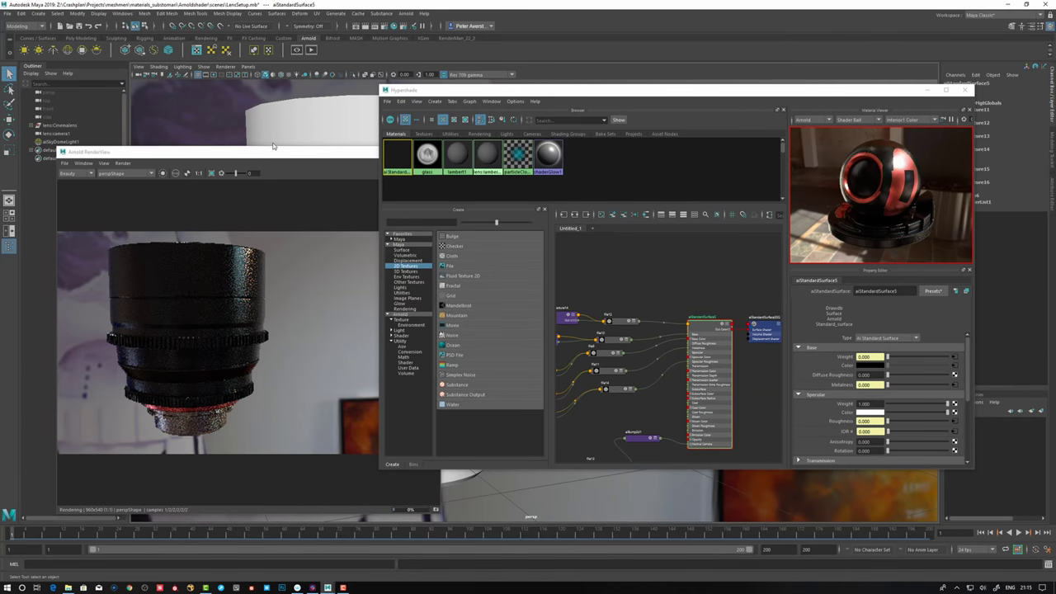
alt+drag(269, 167, 269, 172)
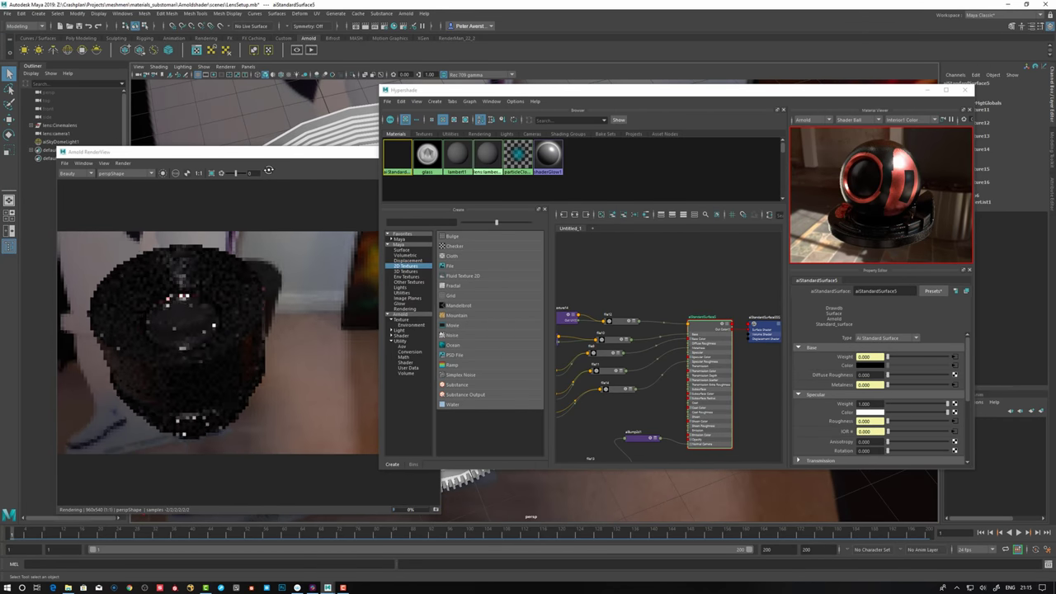
alt+drag(265, 149, 277, 145)
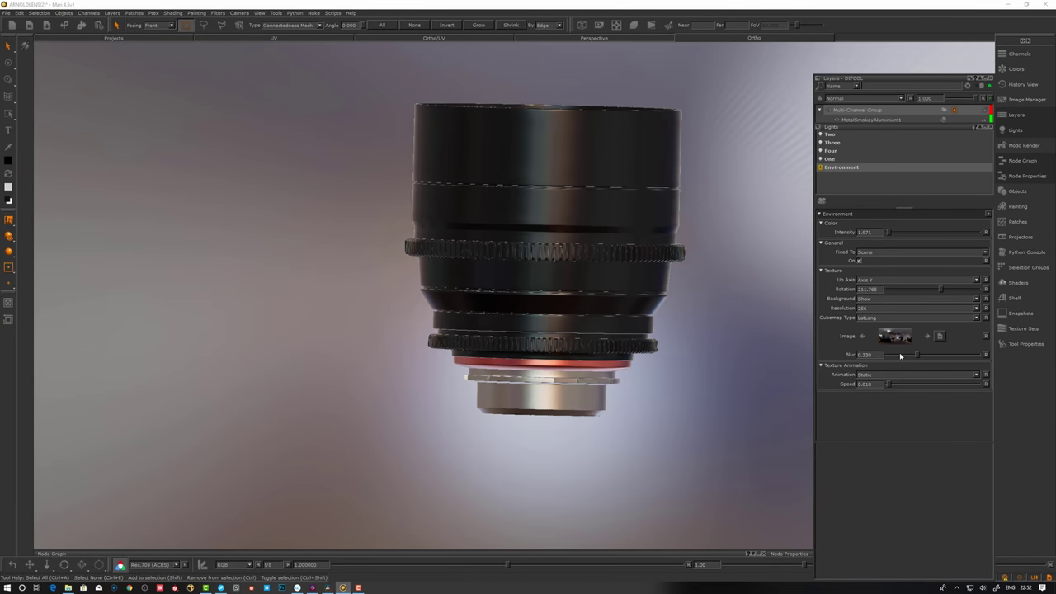
drag(915, 357, 887, 357)
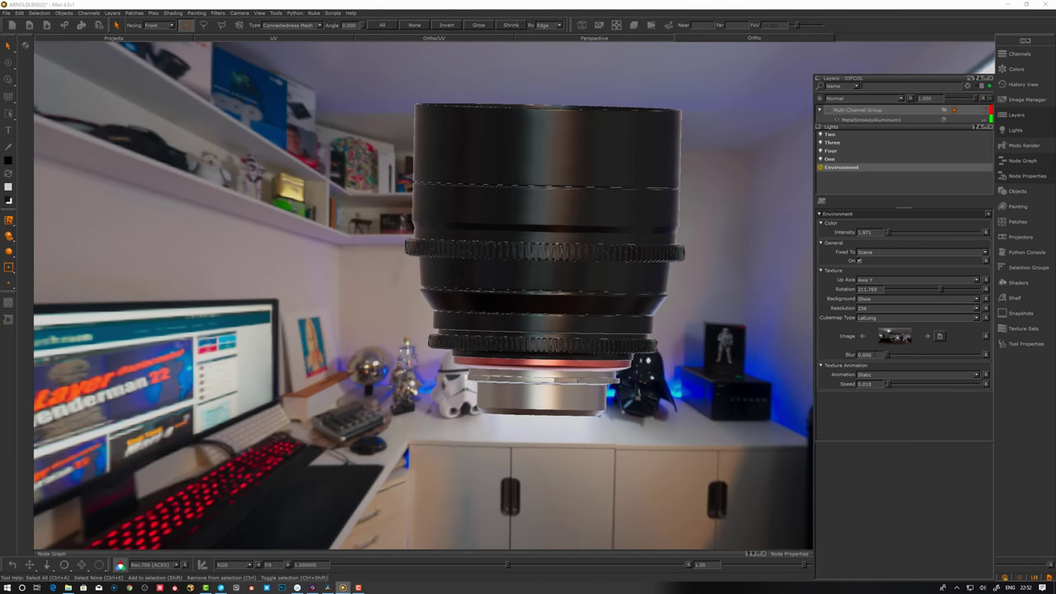
alt+drag(684, 308, 714, 357)
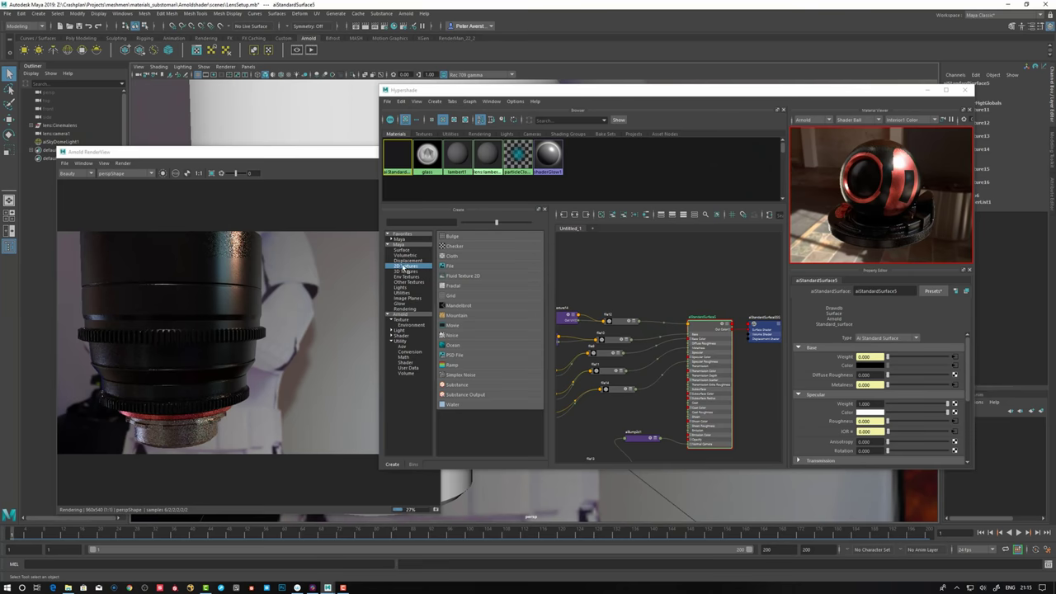
Examine the aiStandardSurface5 network in Maya's Hypershade, from the file10 base texture to the aiBump2d1 node feeding Normal Camera
scroll(719, 291, up, 3)
scroll(718, 308, down, 5)
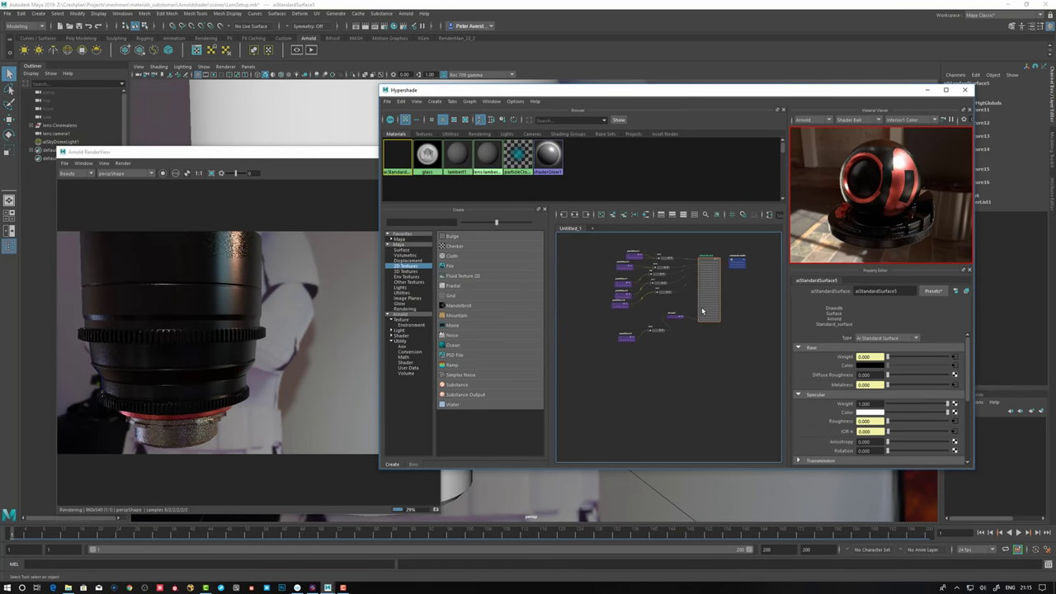
click(647, 318)
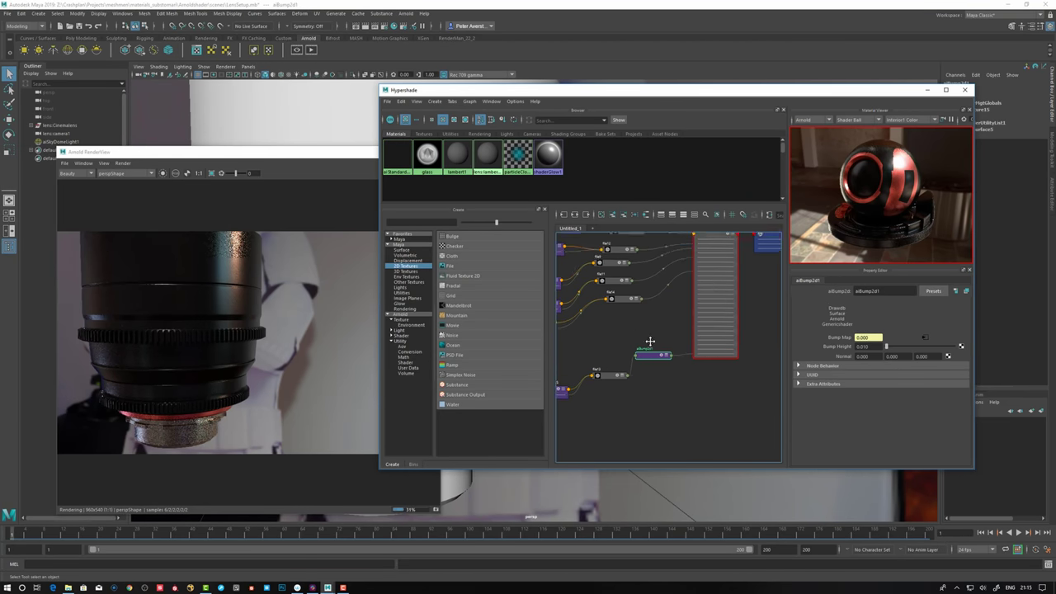
click(705, 301)
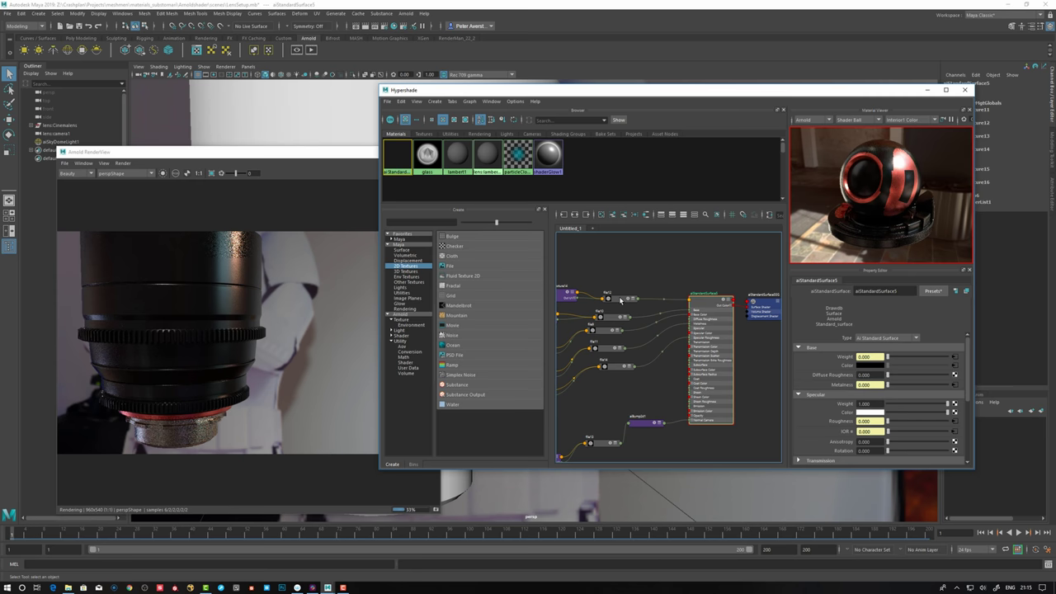
scroll(699, 294, up, 3)
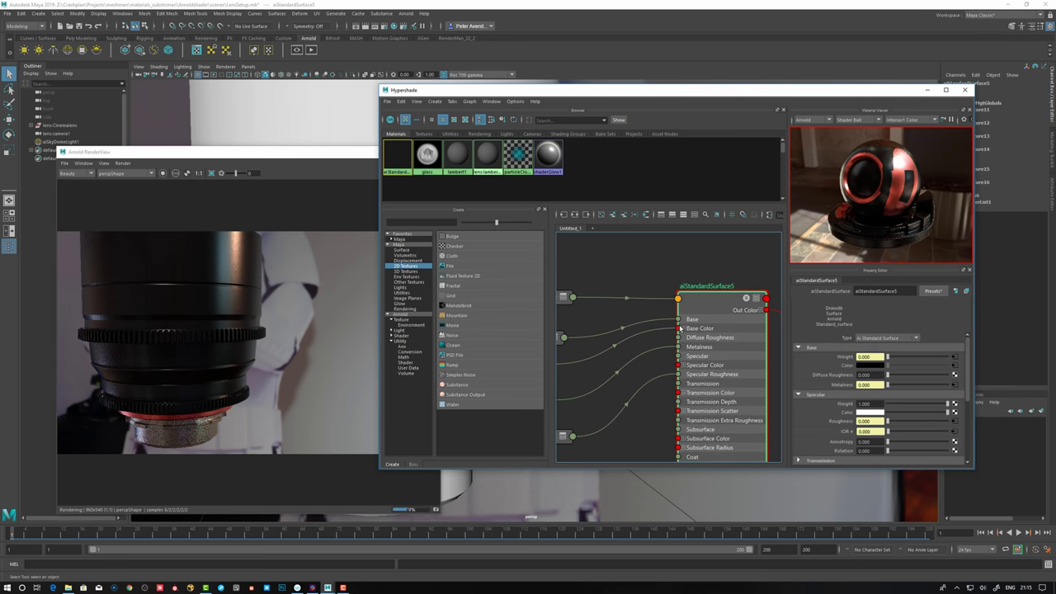
alt+middle_drag(602, 318, 674, 303)
click(608, 326)
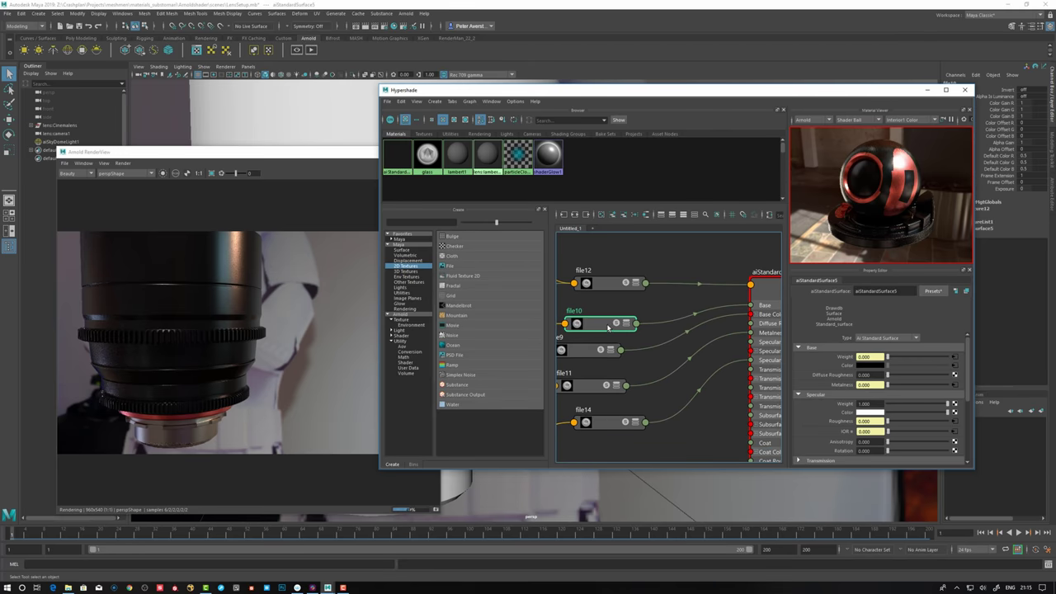
alt+middle_drag(739, 307, 681, 323)
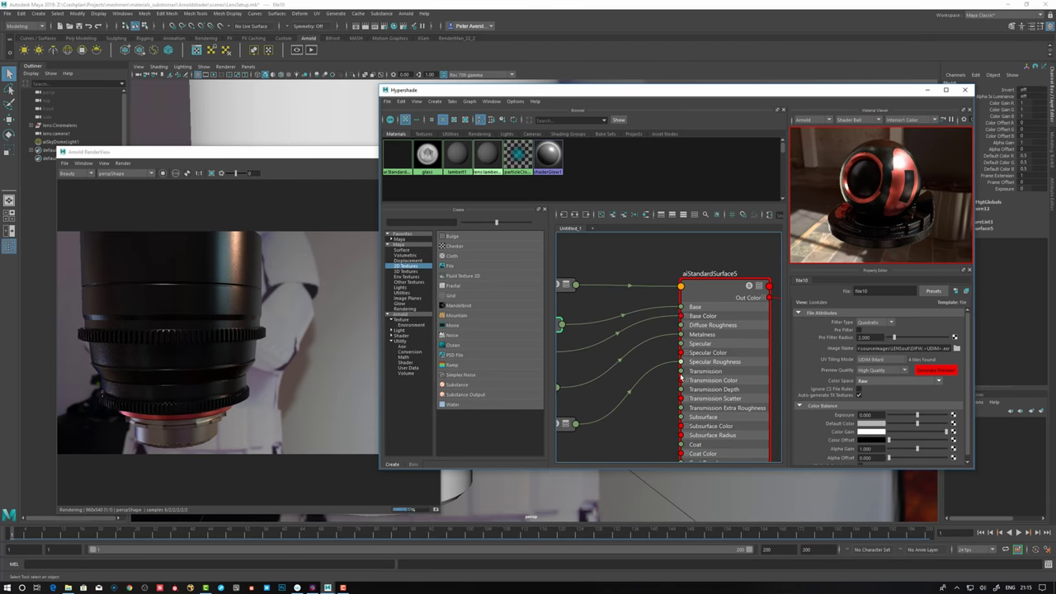
alt+middle_drag(640, 424, 650, 313)
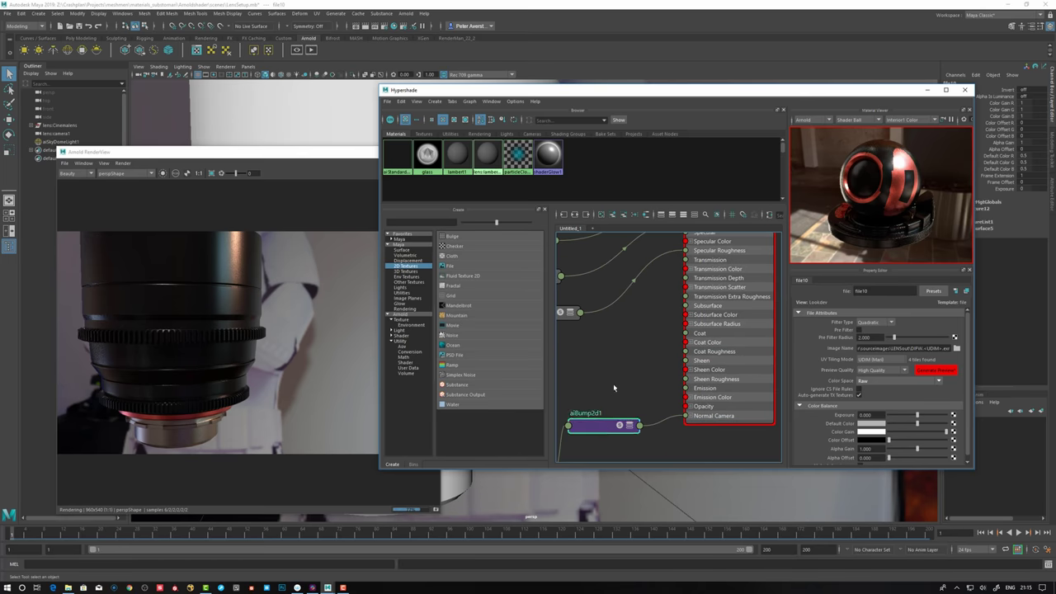
alt+middle_drag(613, 386, 651, 451)
alt+middle_drag(657, 372, 653, 438)
alt+middle_drag(599, 285, 564, 246)
Inspect the SPECIOR texture in file12 and its connection into the aiStandardSurface5 shader
click(639, 298)
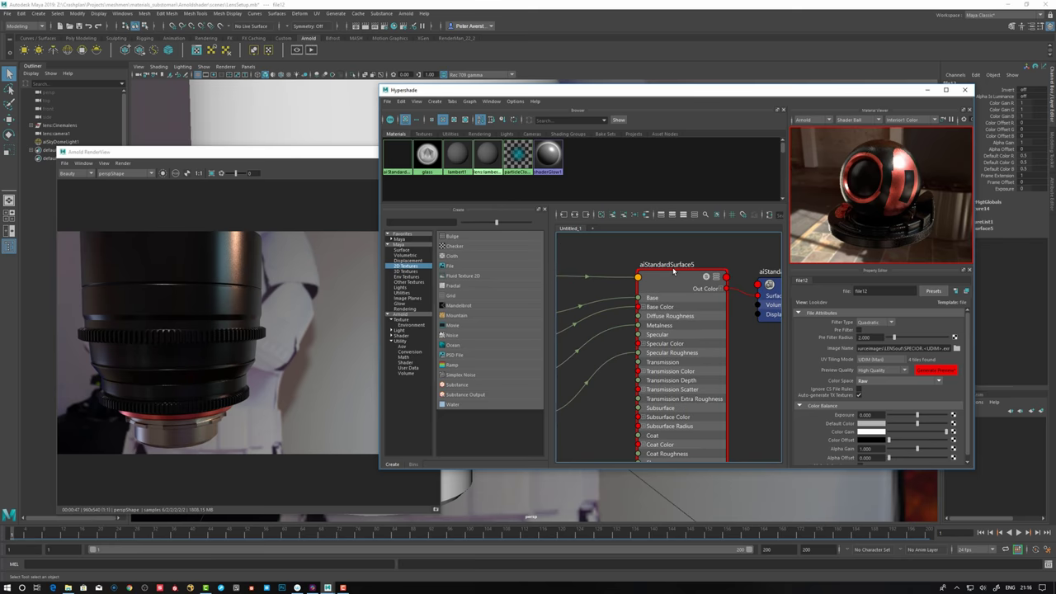
drag(674, 280, 669, 272)
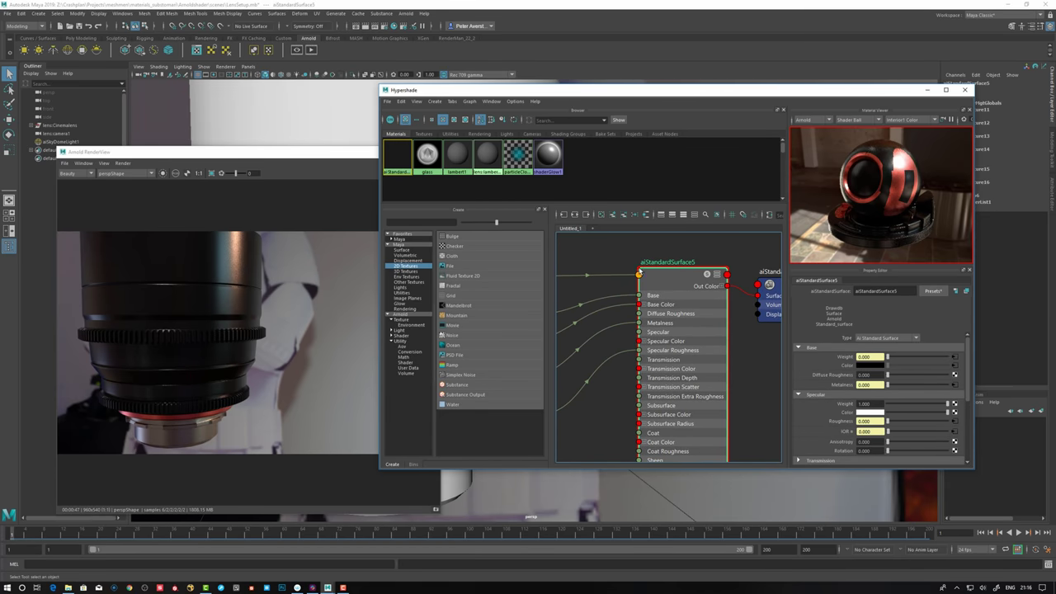
alt+middle_drag(587, 255, 635, 278)
drag(692, 288, 688, 285)
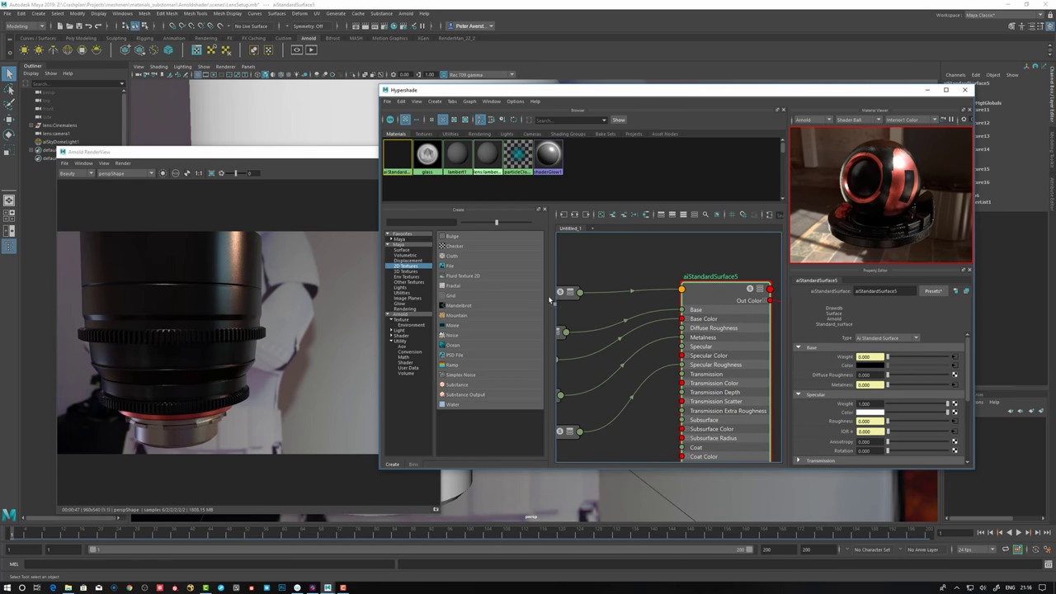